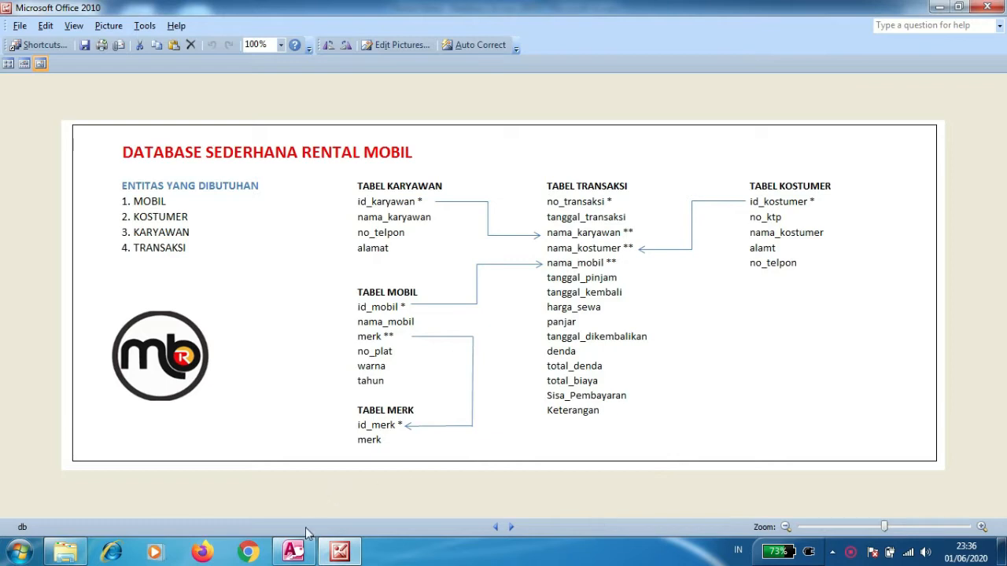
Switch to the Rental Mobil database in Access and go through its tables tb_karyawan, tb_kostumer, tb_merk and tb_mobil
left_click(295, 551)
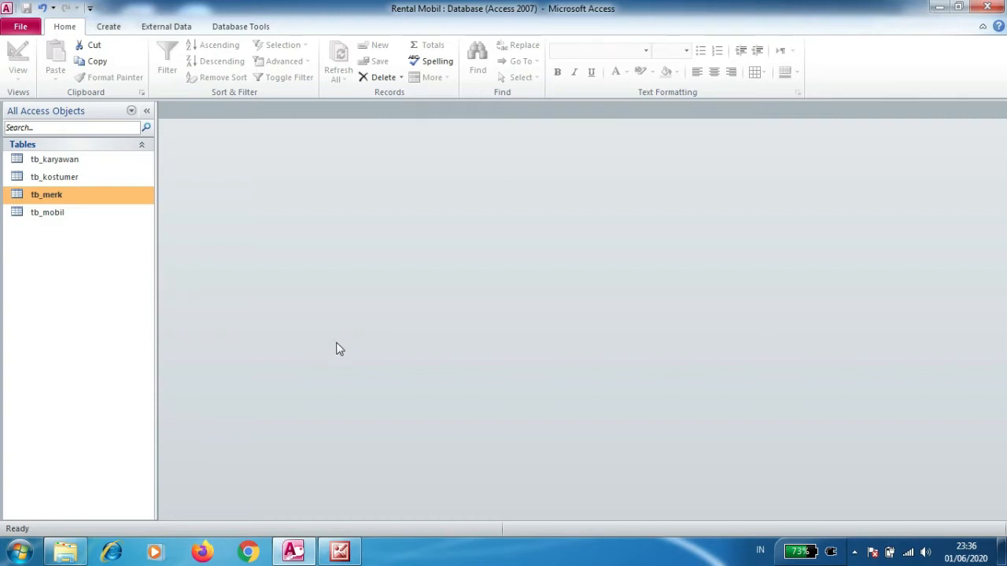
left_click(82, 162)
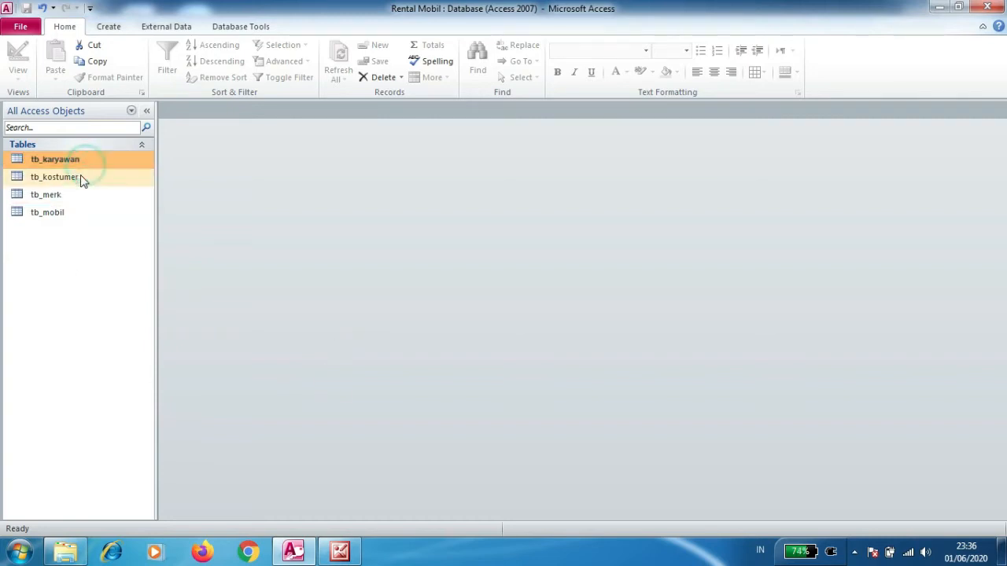
left_click(78, 177)
left_click(71, 196)
left_click(69, 213)
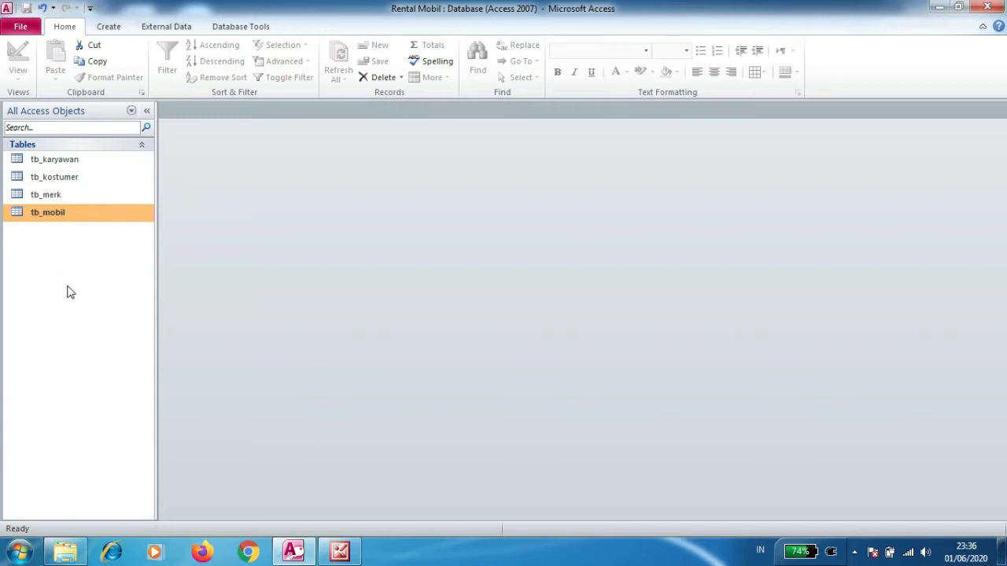
Open the tb_karyawan table in Design View and check the data type and field size of id_karyawan
double_click(70, 167)
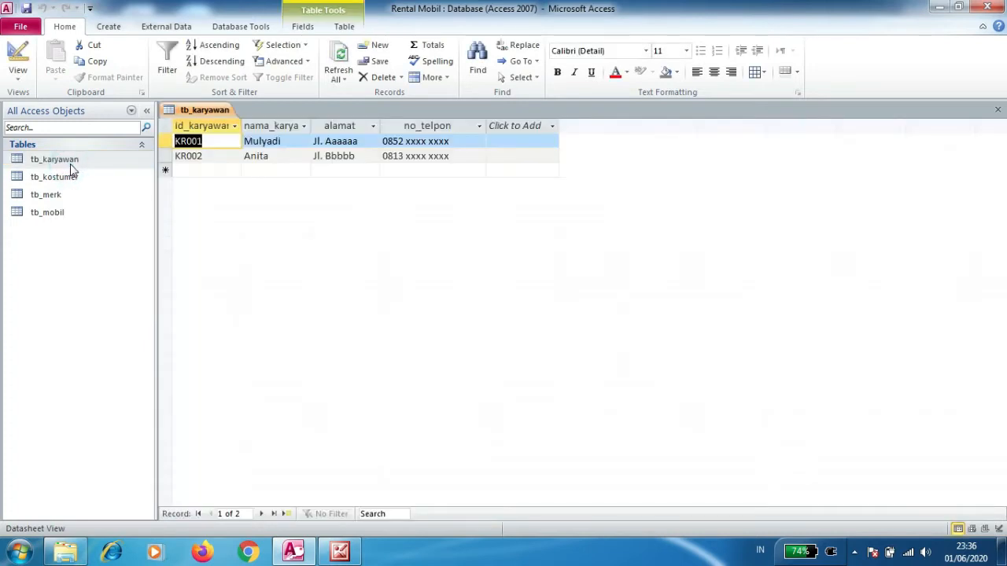
right_click(70, 166)
left_click(85, 190)
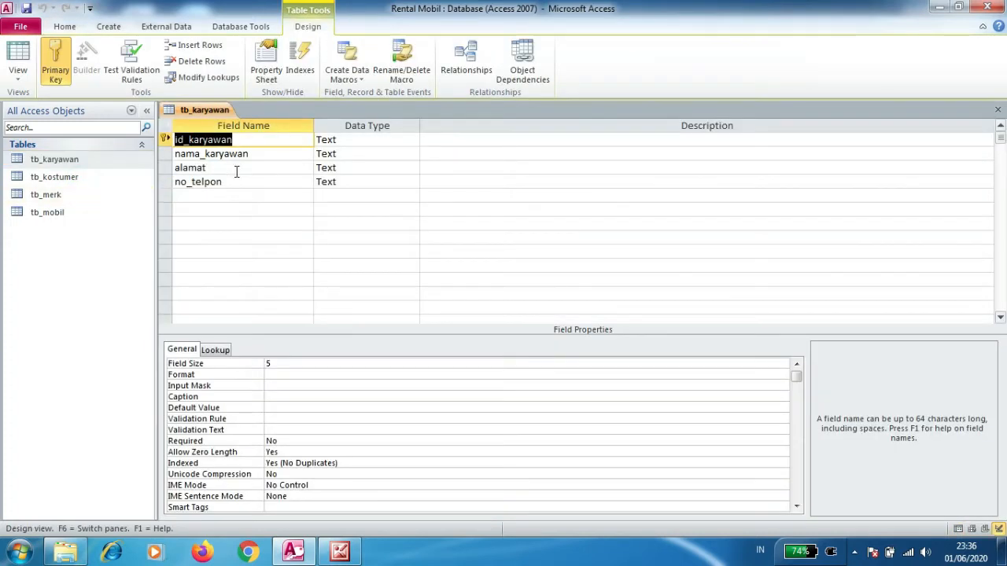
left_click(244, 140)
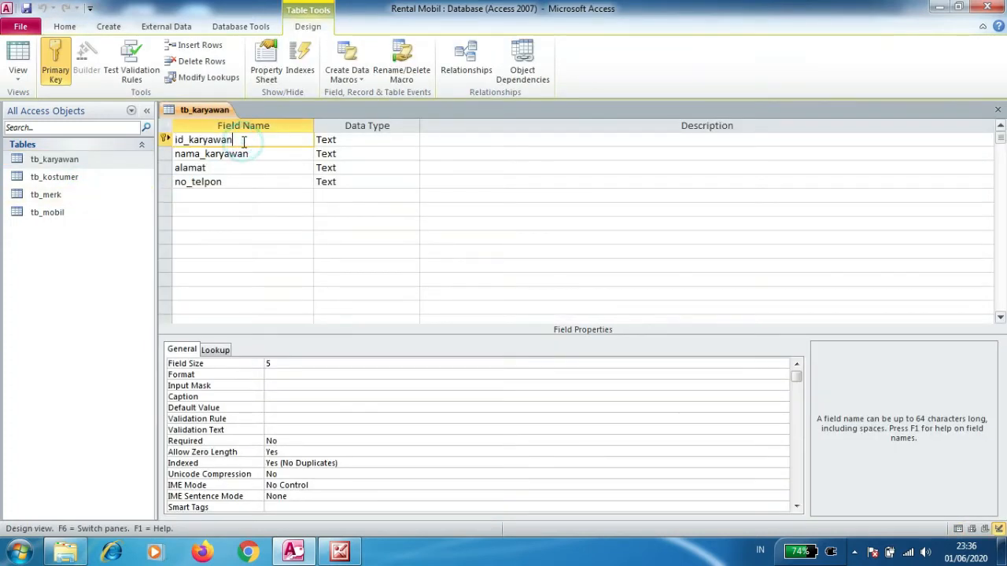
left_click(346, 140)
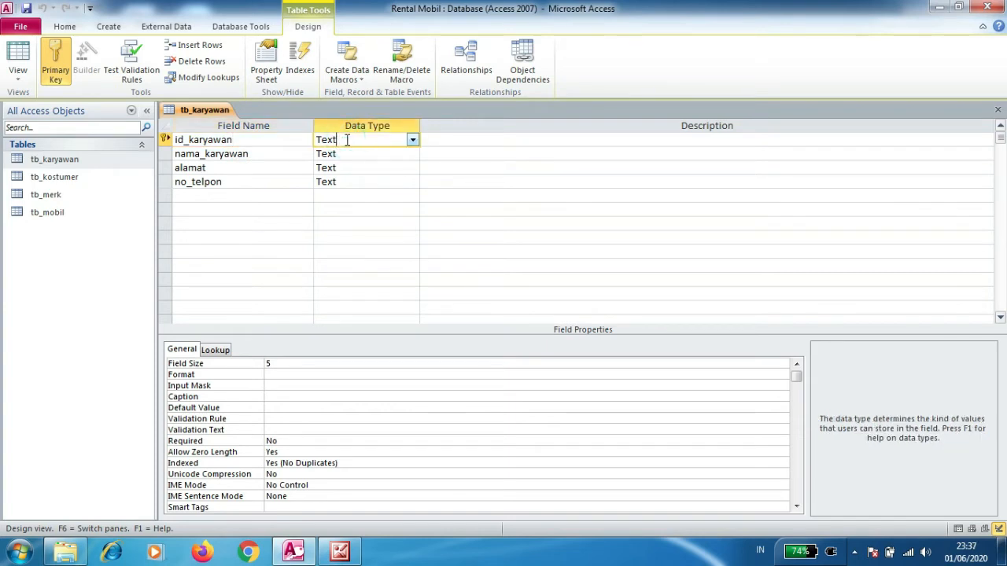
left_click(278, 361)
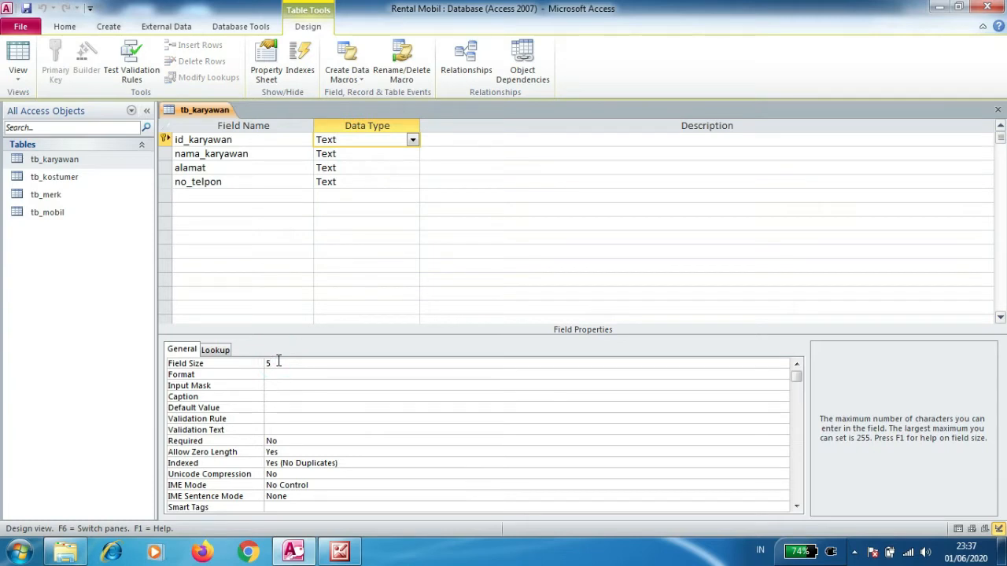
Check the field sizes of nama_karyawan, alamat and no_telpon in tb_karyawan, and close the table
left_click(267, 156)
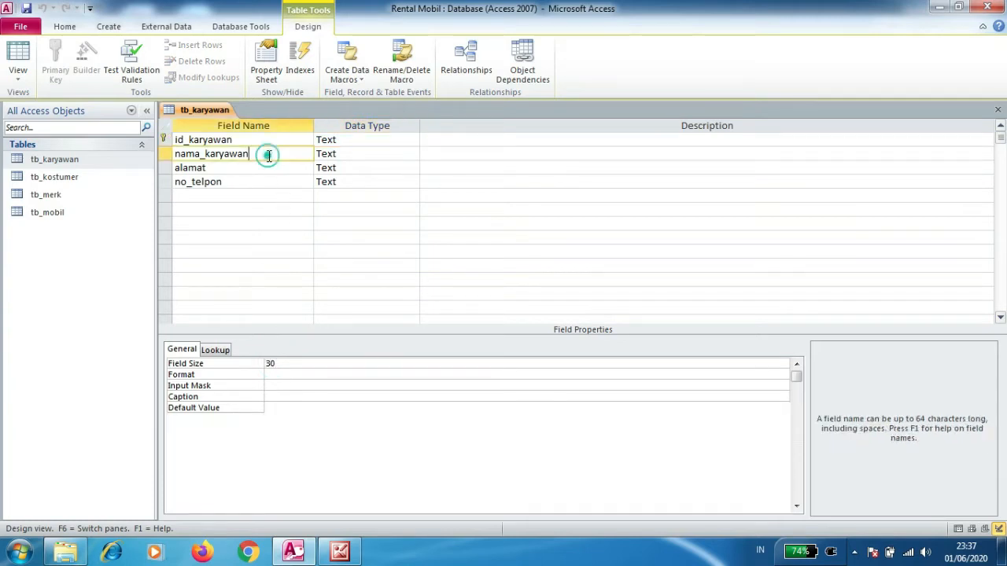
double_click(281, 366)
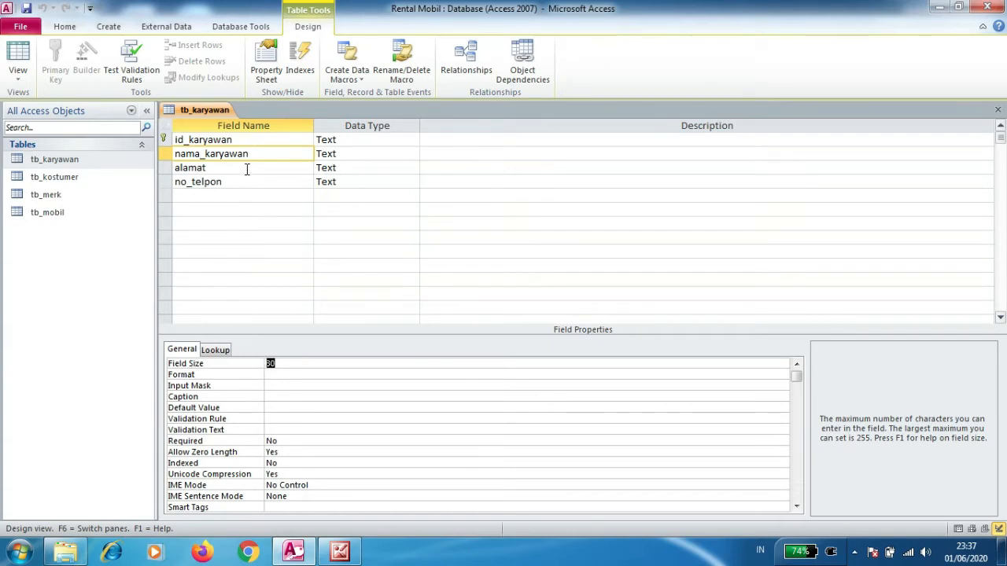
left_click(246, 169)
double_click(279, 362)
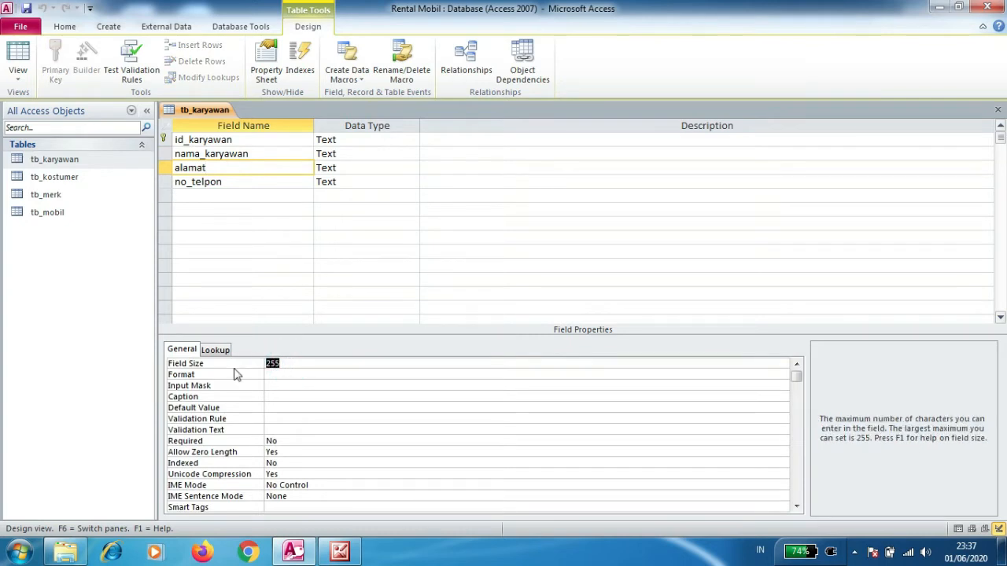
left_click(248, 180)
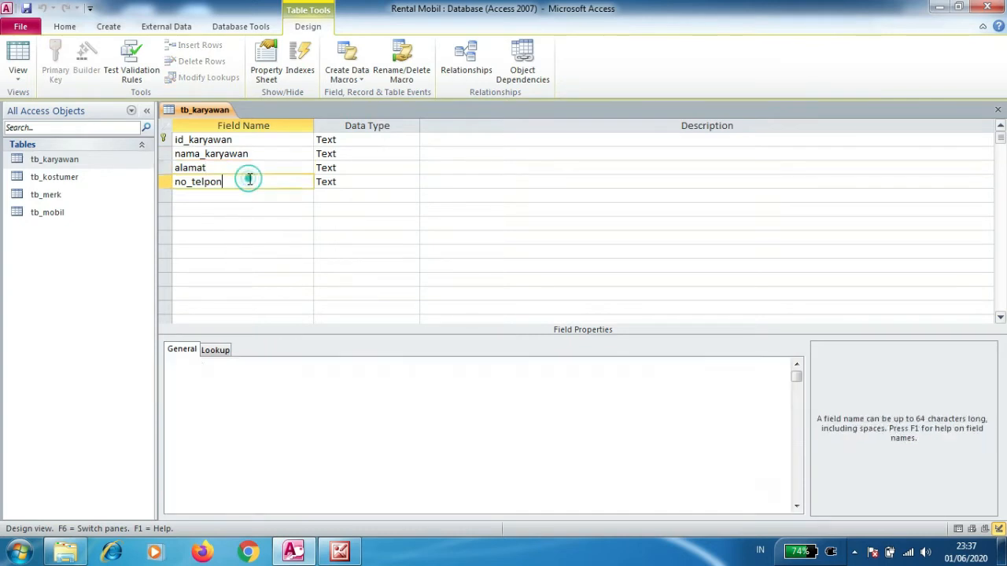
left_click(326, 183)
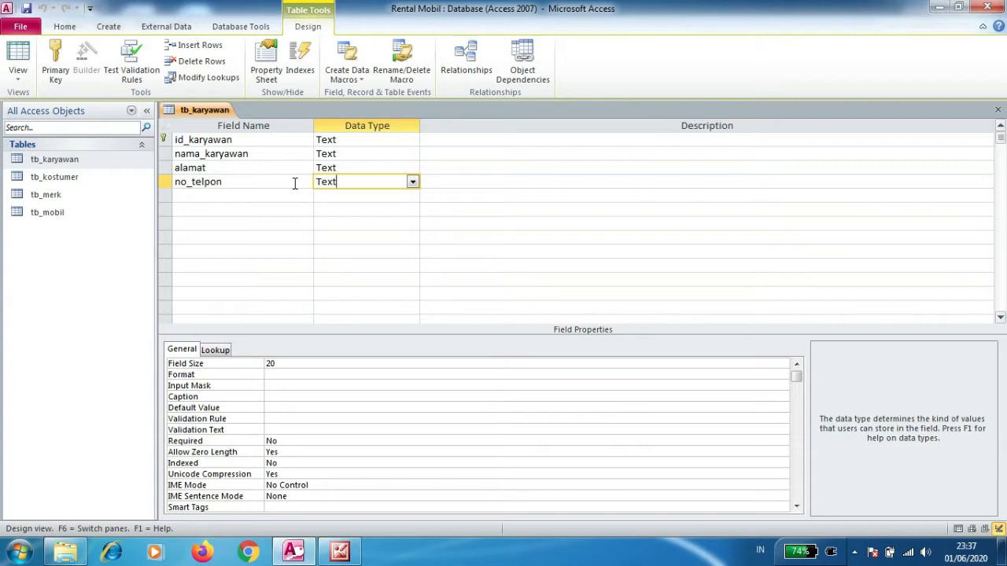
left_click(288, 363)
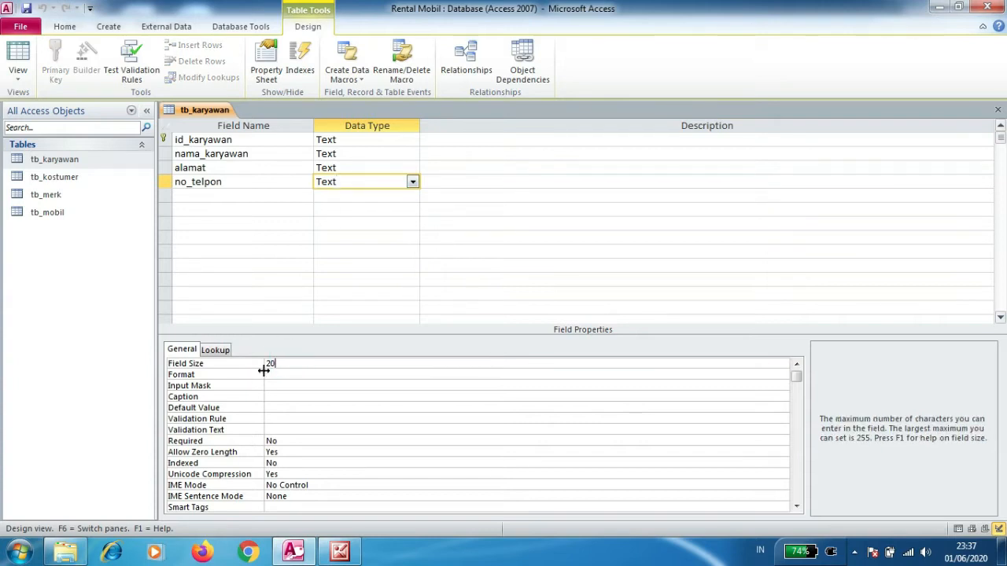
left_click(997, 109)
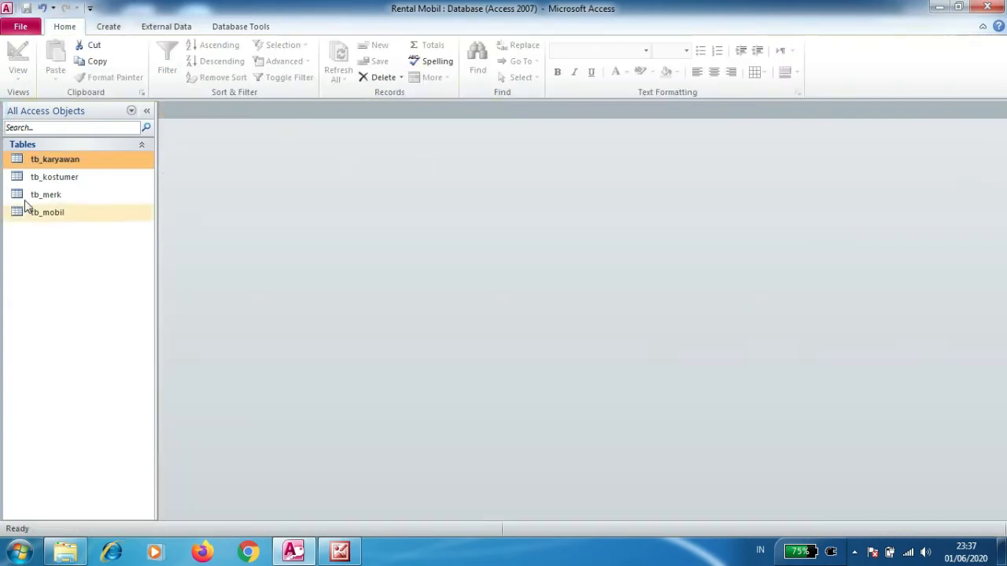
Open the tb_kostumer table in Design View and check the data type and field size of id_kostumer
right_click(50, 176)
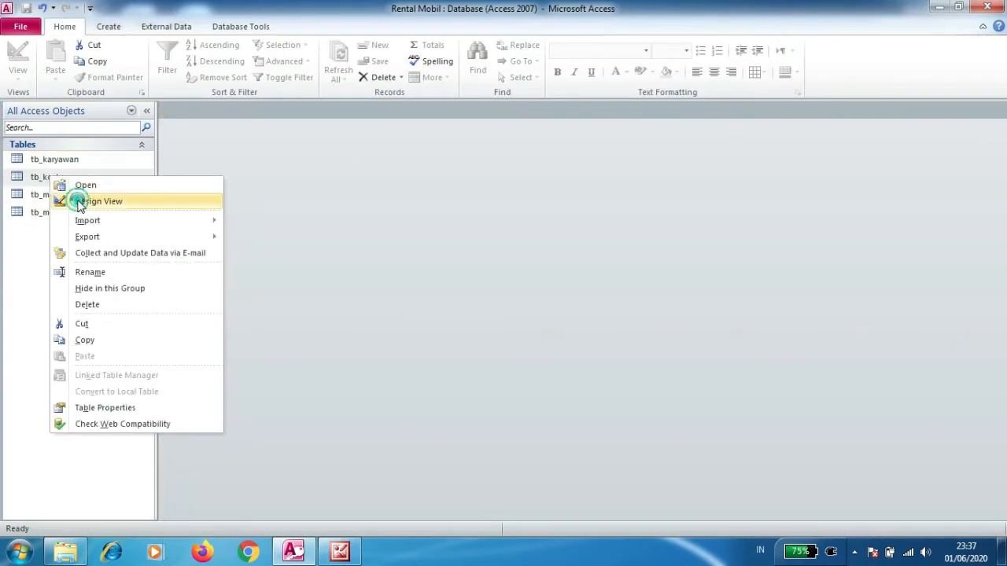
left_click(83, 200)
left_click(248, 144)
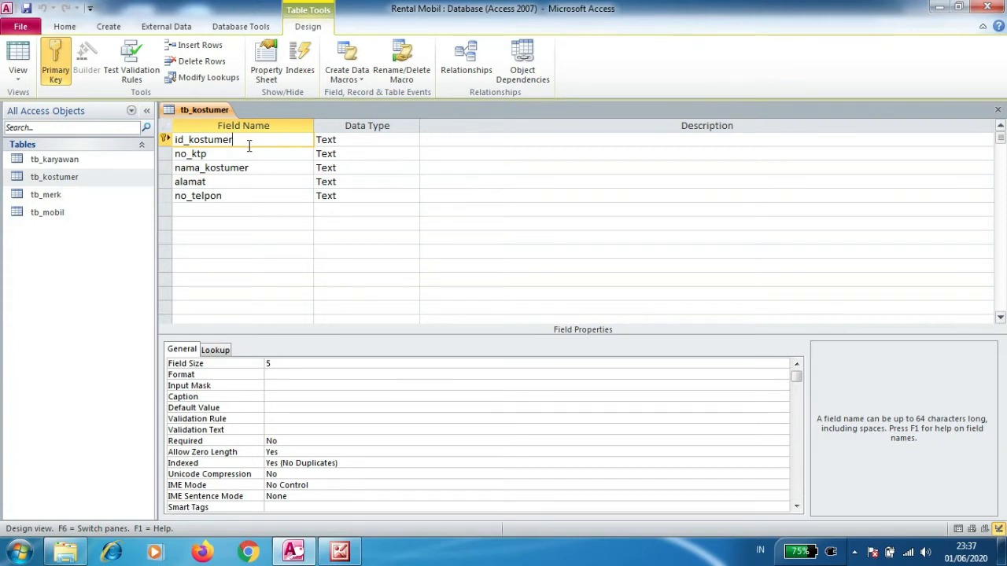
left_click(251, 141)
left_click(356, 141)
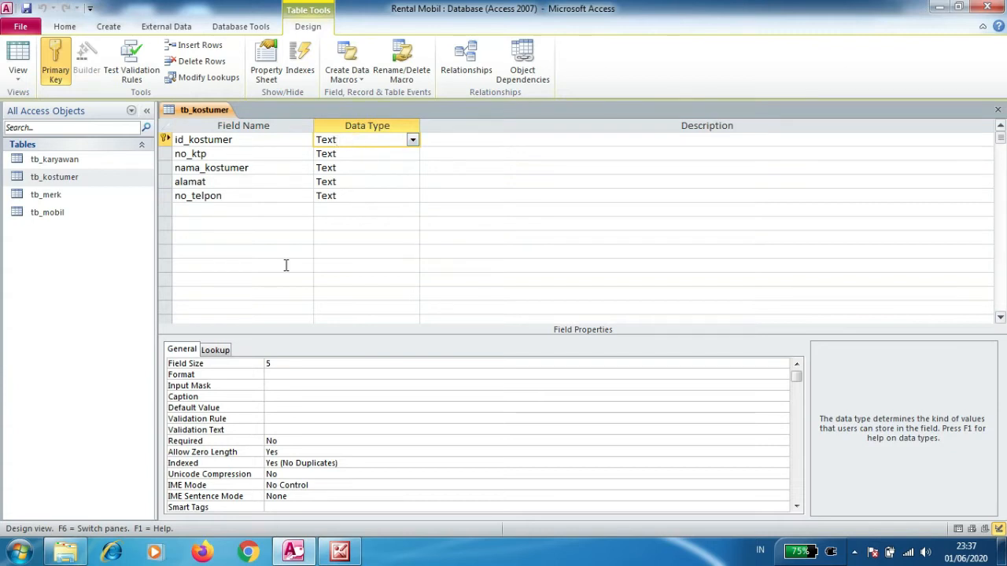
left_click(277, 364)
Review the properties of no_ktp, nama_kostumer, alamat and no_telpon in tb_kostumer, and close the table
left_click(260, 154)
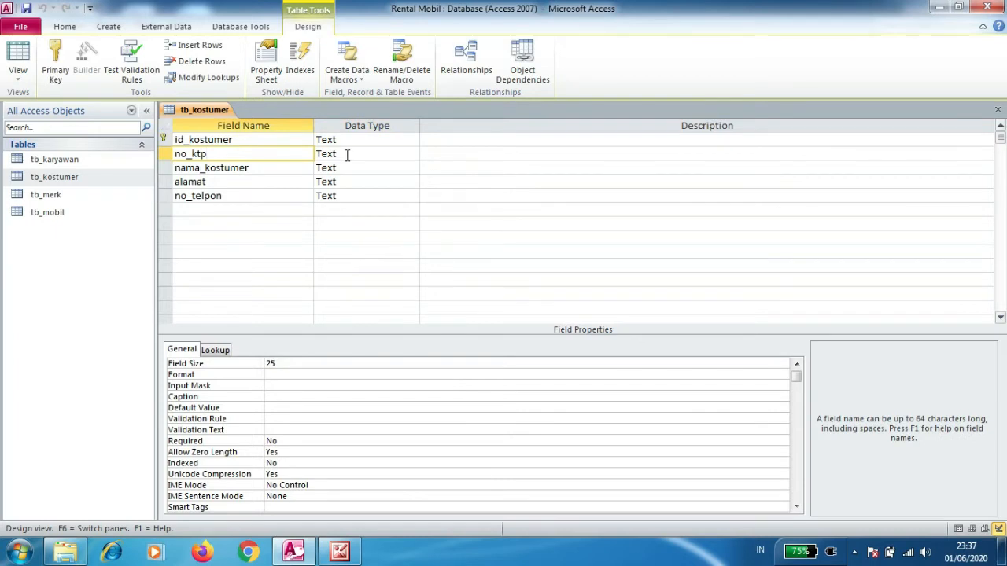
left_click(270, 363)
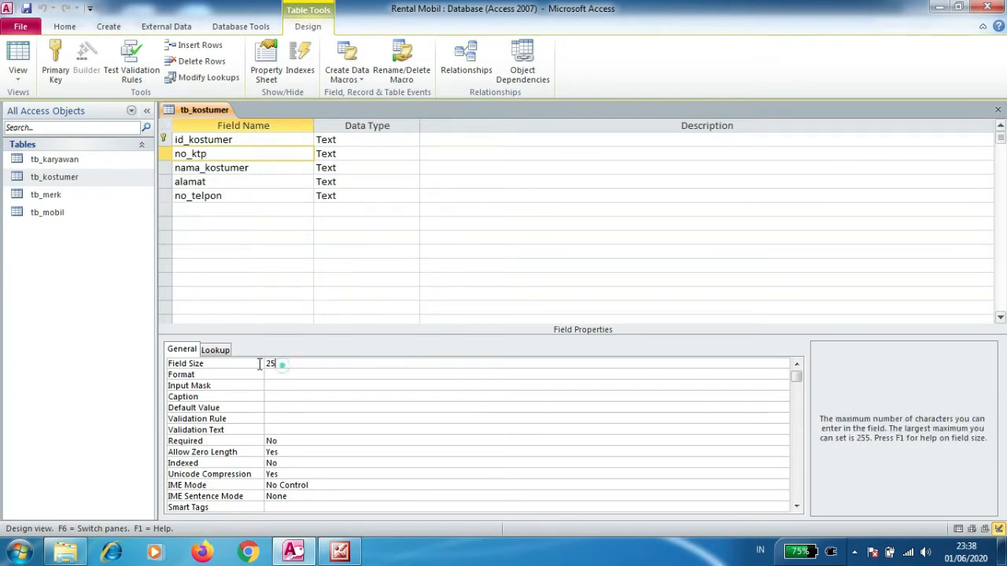
double_click(269, 363)
left_click(266, 167)
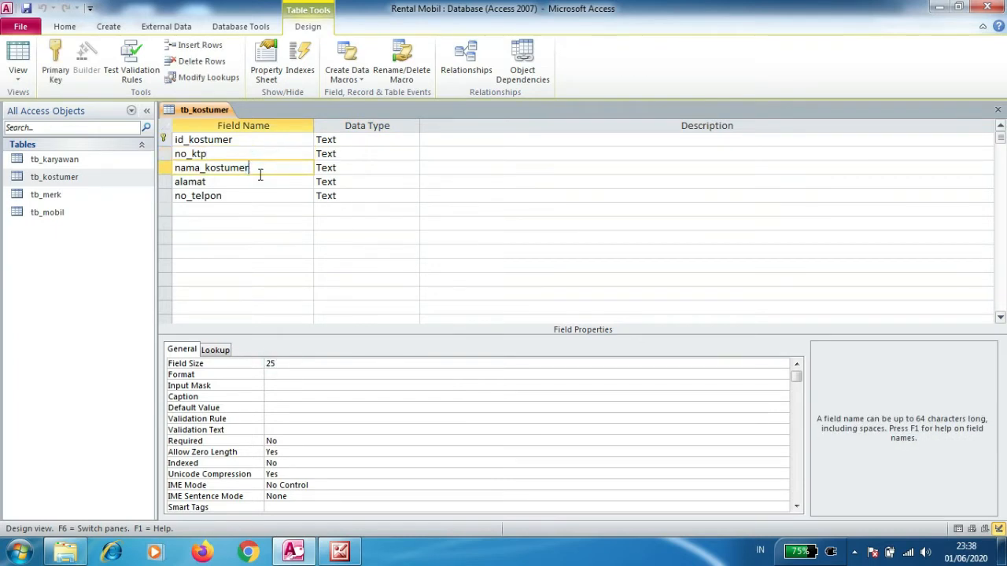
left_click(258, 182)
left_click(252, 196)
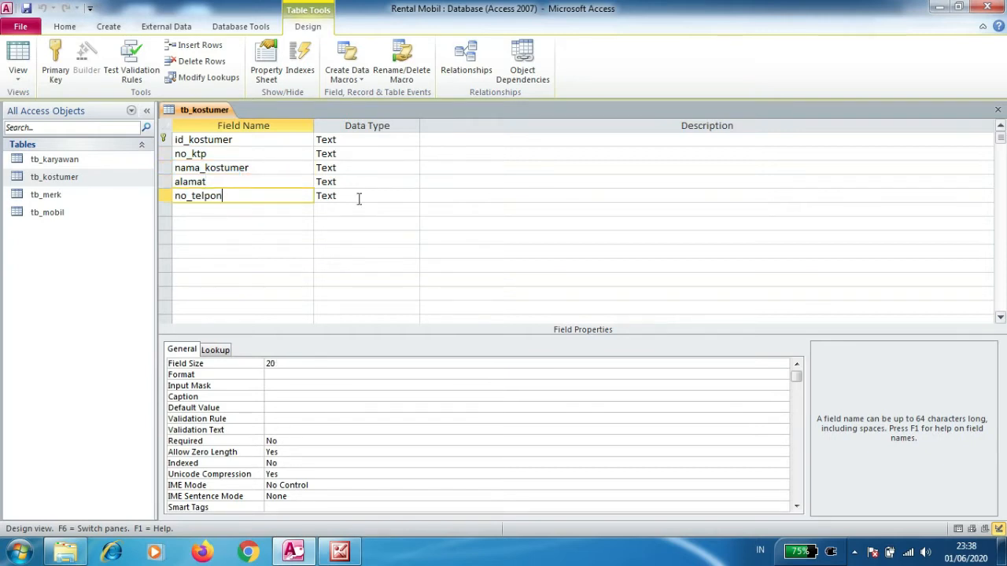
left_click(998, 109)
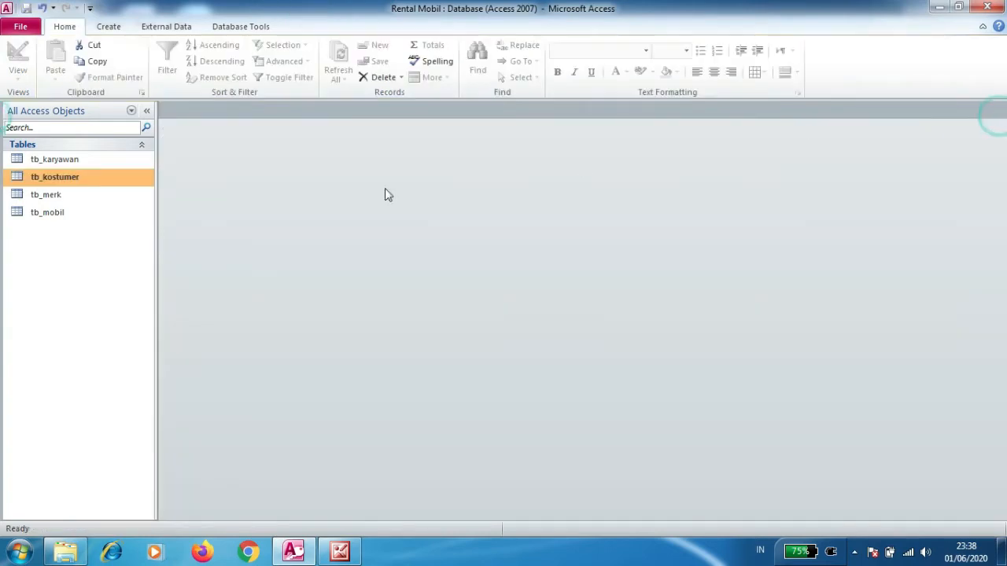
Open the tb_merk table in Design View, review the id_merk and merk_mobil fields, and close the table
right_click(47, 203)
left_click(79, 224)
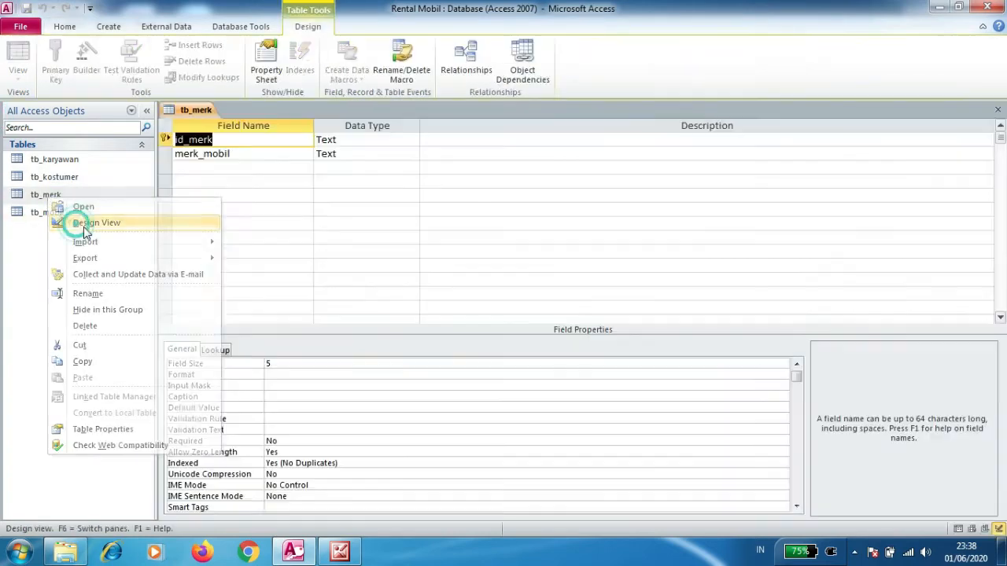
left_click(274, 139)
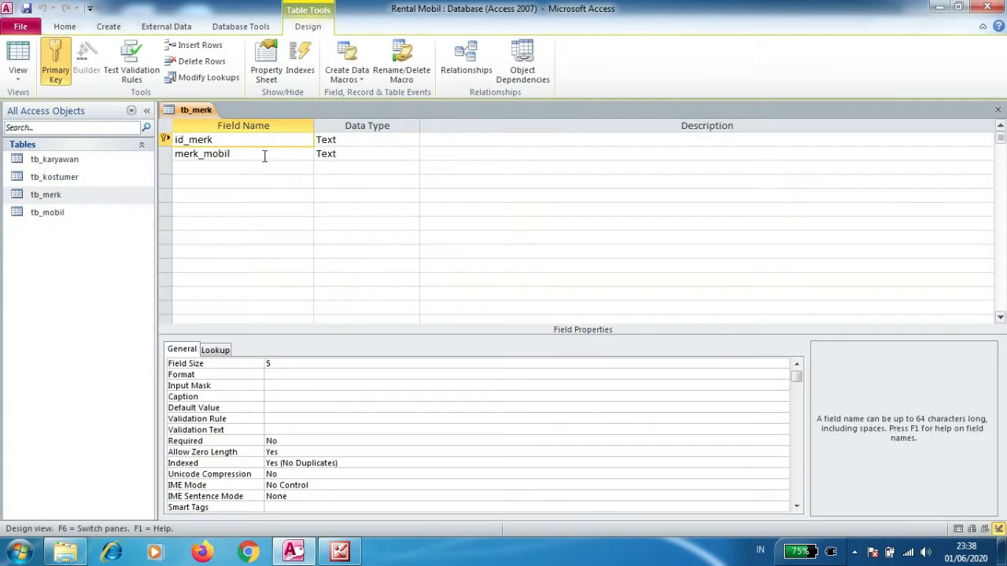
left_click(265, 155)
left_click(267, 140)
left_click(265, 153)
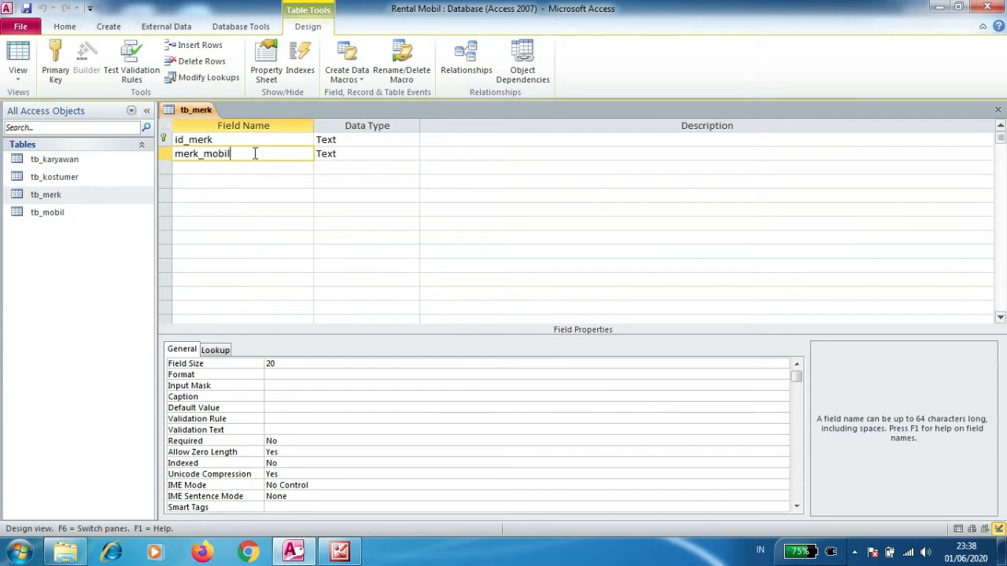
left_click(997, 110)
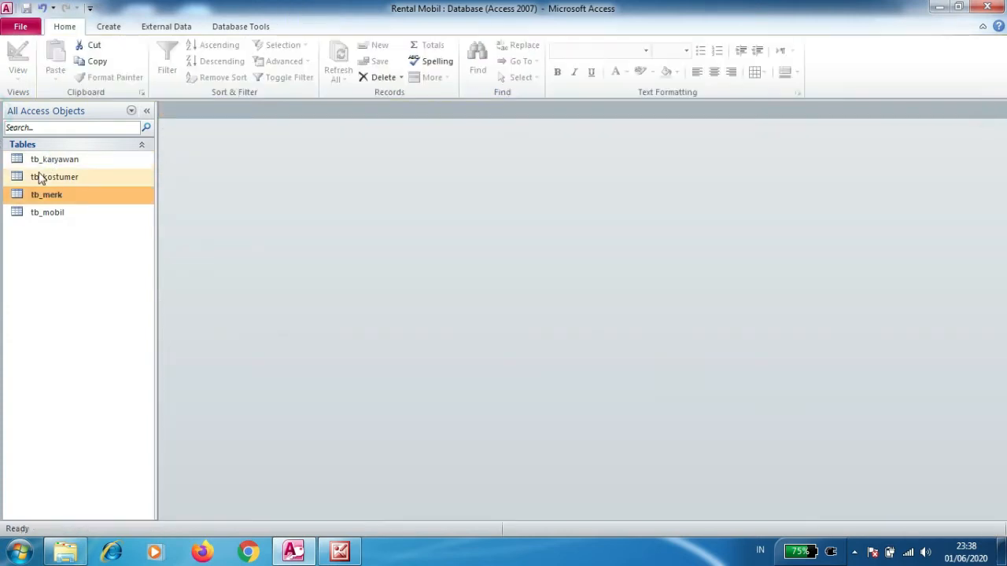
Open the tb_mobil table in Design View and review the properties of its fields from id_mobil to tahun
double_click(41, 213)
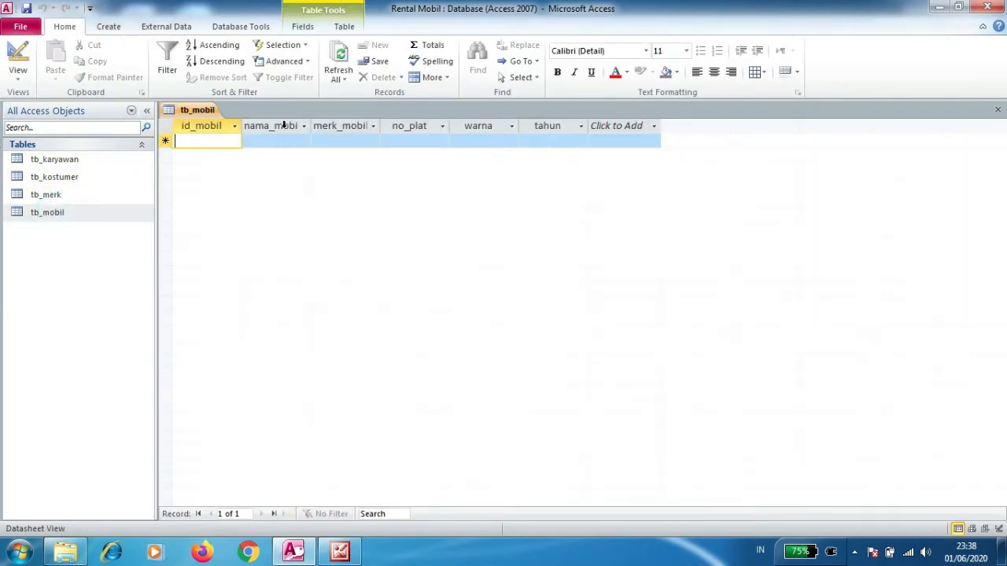
right_click(66, 219)
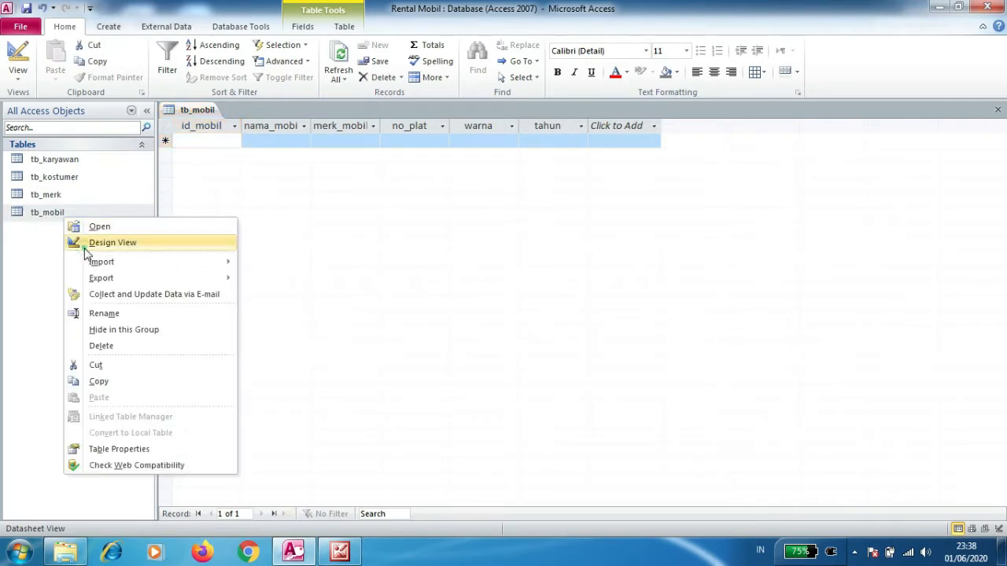
left_click(84, 245)
left_click(241, 139)
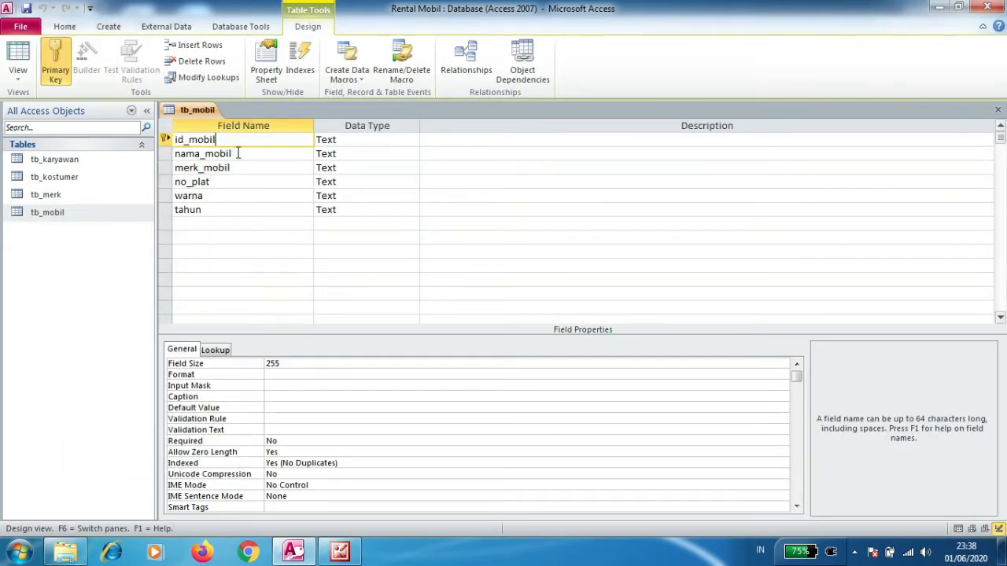
left_click(238, 154)
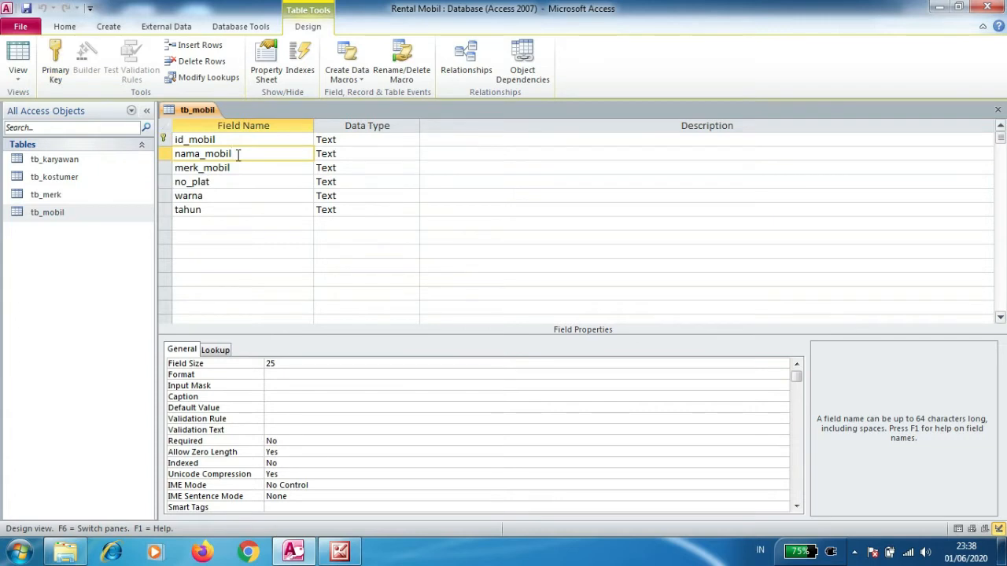
left_click(232, 167)
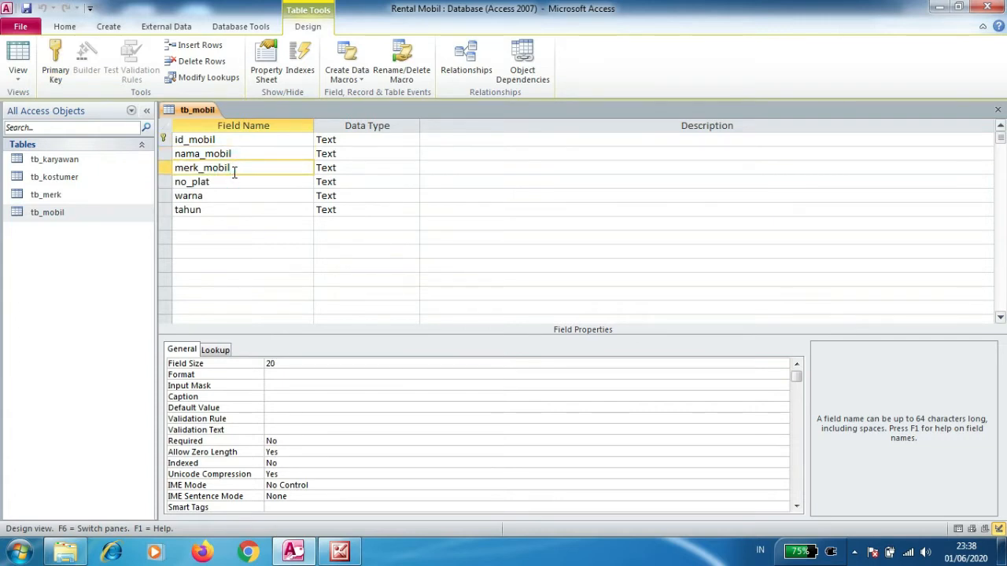
left_click(228, 185)
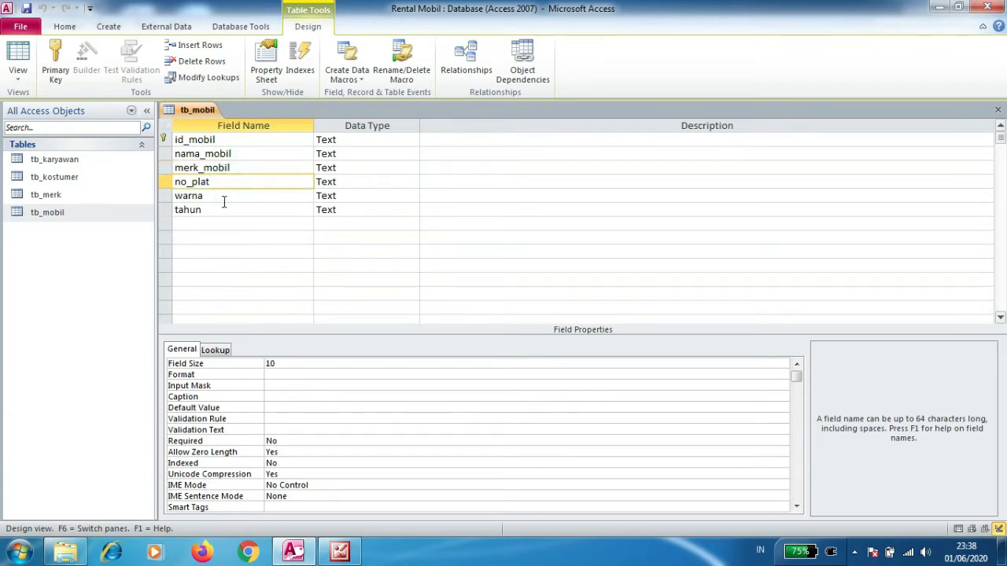
left_click(226, 196)
left_click(227, 211)
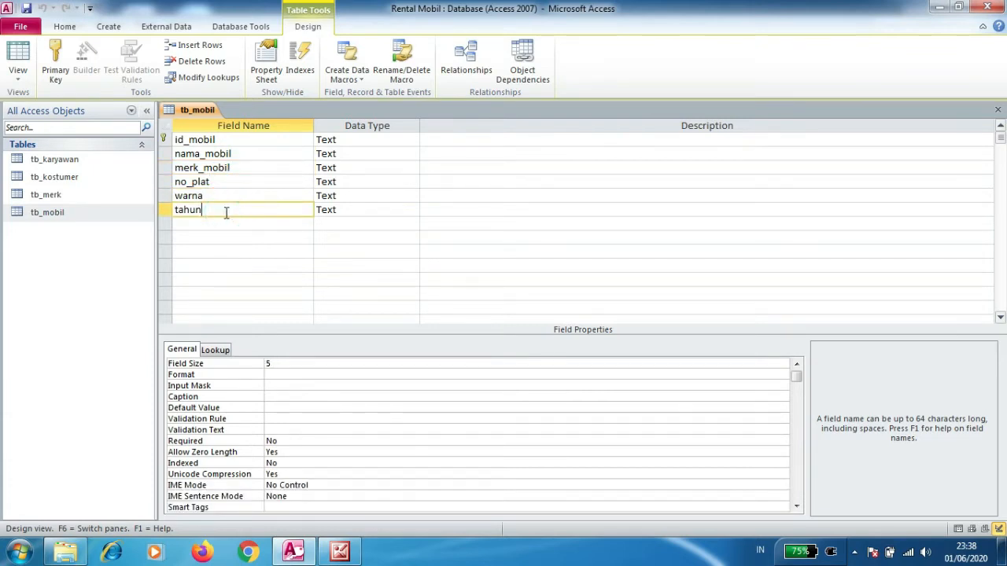
left_click(234, 140)
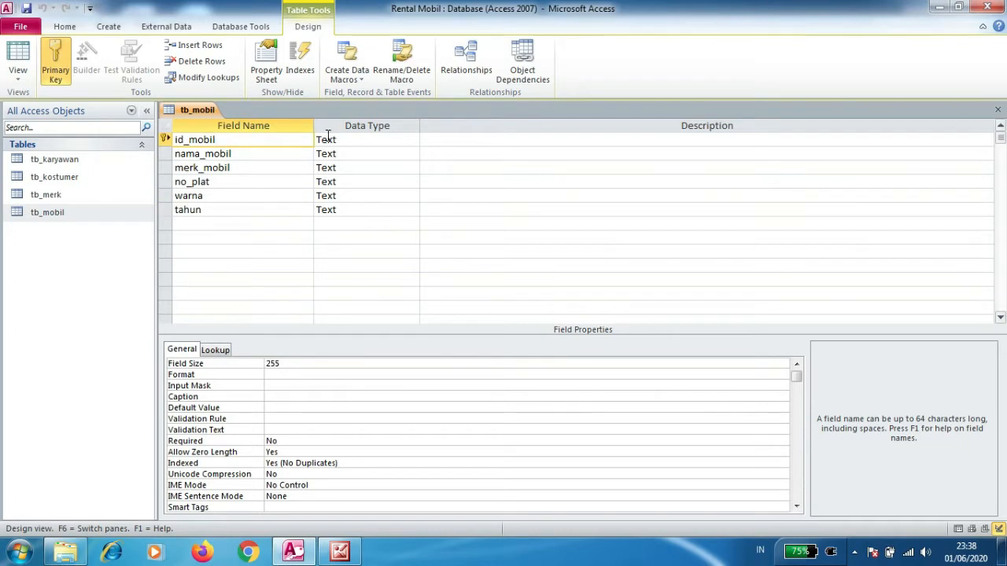
Check the field properties of nama_mobil and merk_mobil in tb_mobil and close the table design
left_click(266, 152)
left_click(253, 167)
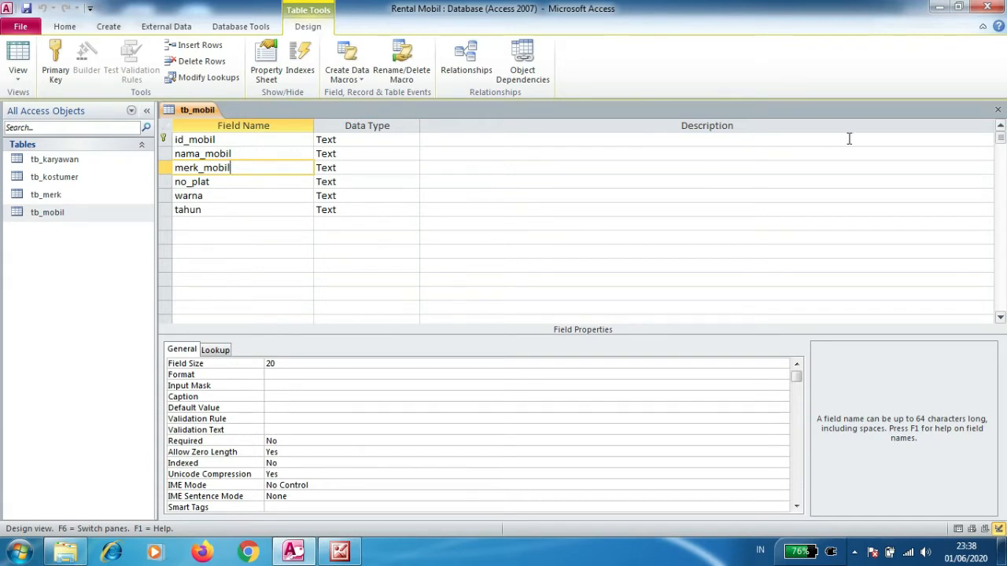
left_click(997, 110)
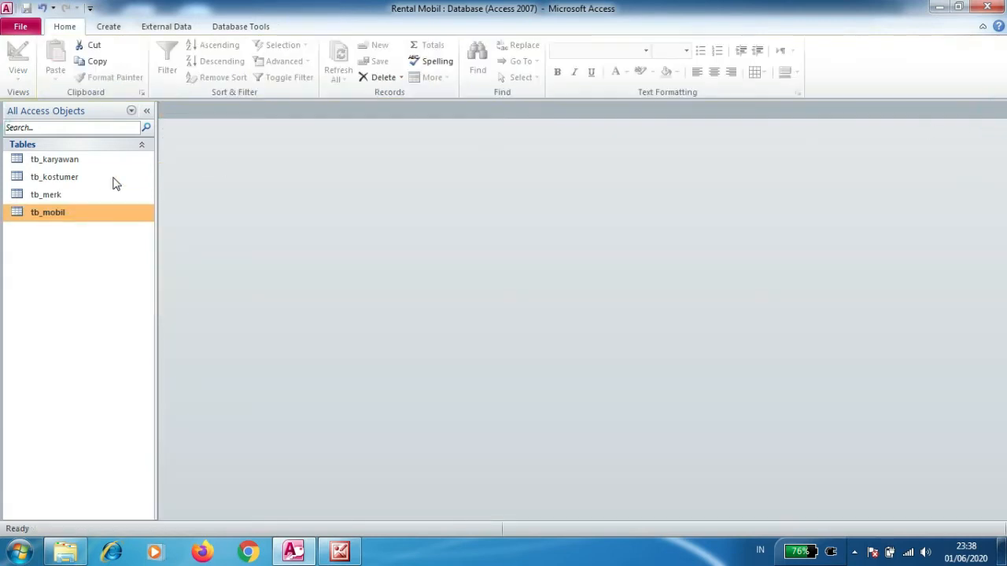
View the records of tb_karyawan and tb_kostumer one after the other, closing each table after viewing
double_click(77, 162)
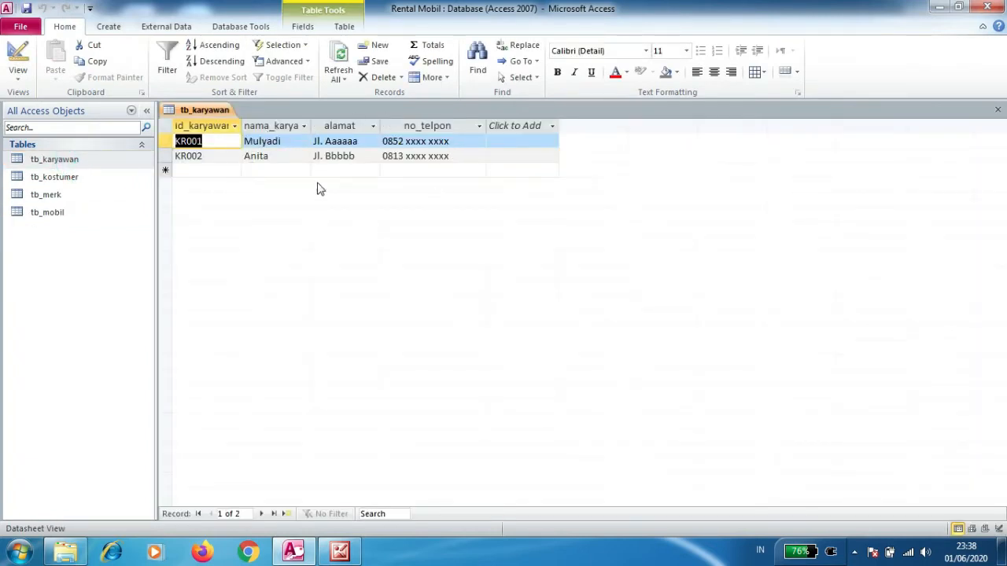
left_click(995, 111)
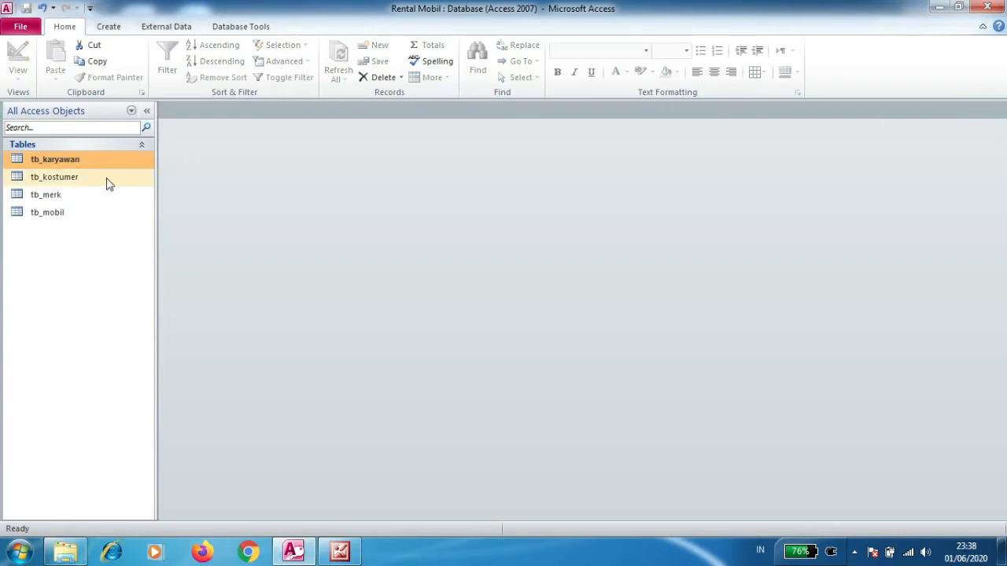
double_click(84, 179)
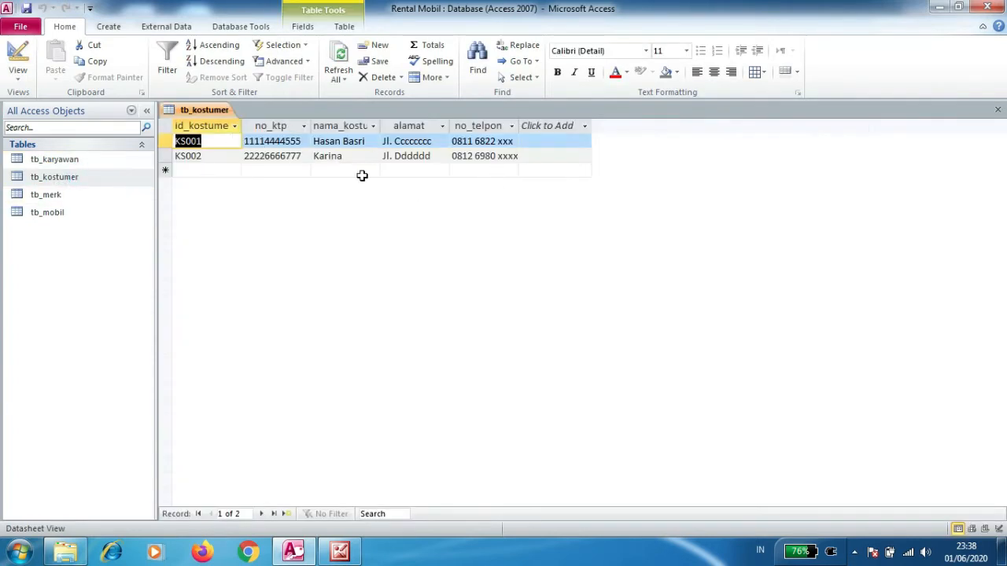
left_click(996, 110)
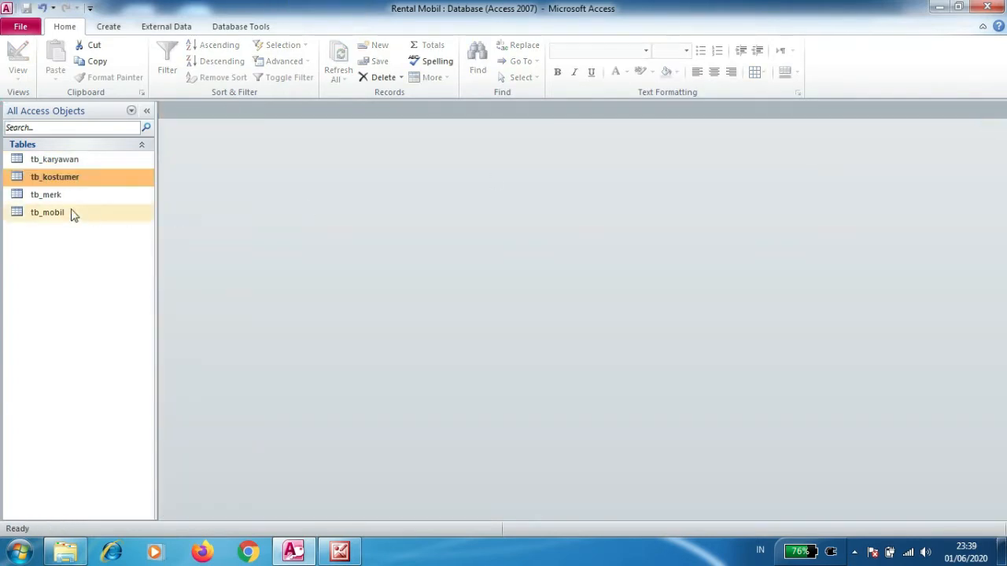
View the id_merk and merk_mobil values in the tb_merk table and close it
double_click(49, 195)
left_click(216, 147)
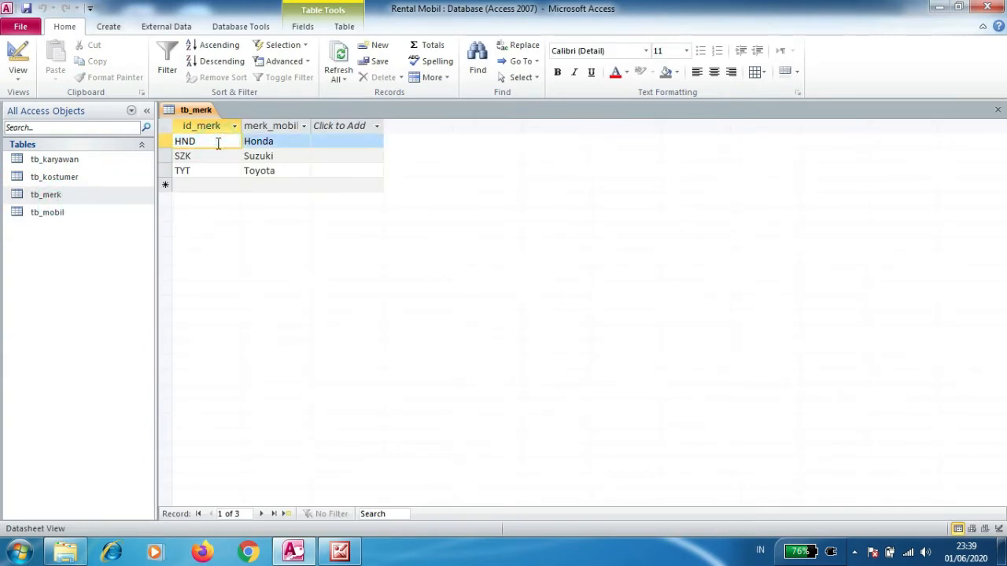
left_click(281, 142)
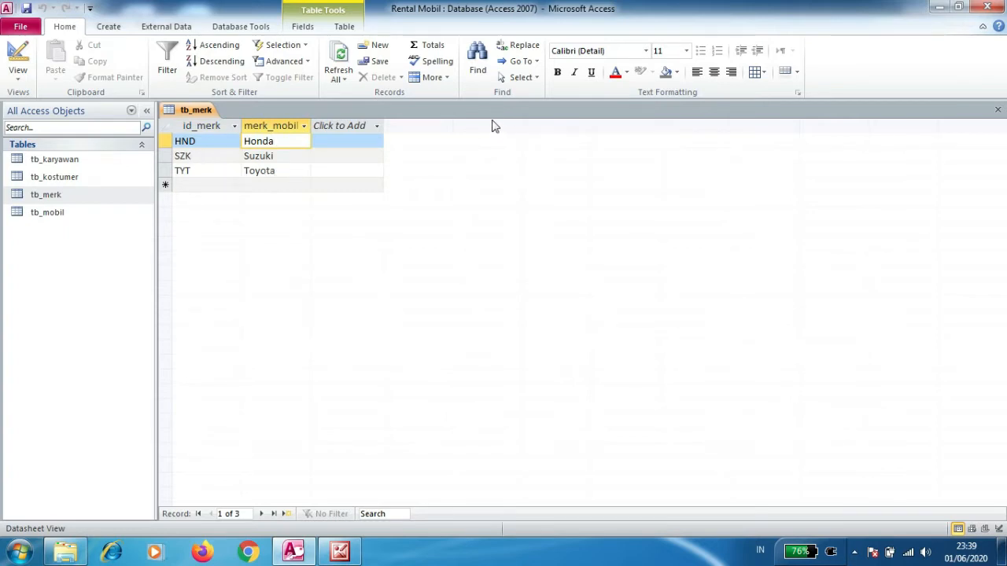
left_click(997, 109)
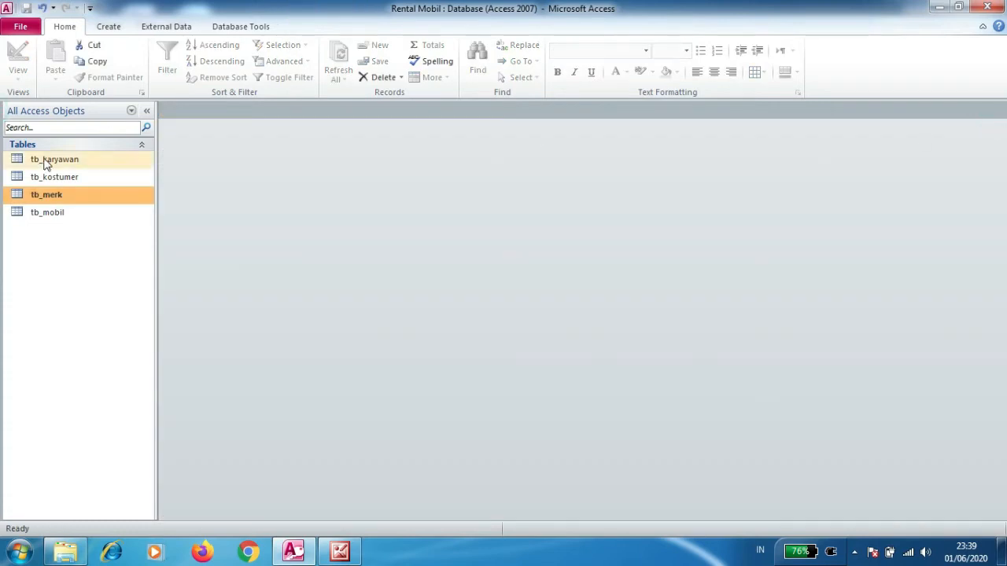
Open the tb_mobil table for data entry and start a record with id_mobil MB001 and nama_mobil Honda Jazz
left_click(40, 215)
double_click(40, 217)
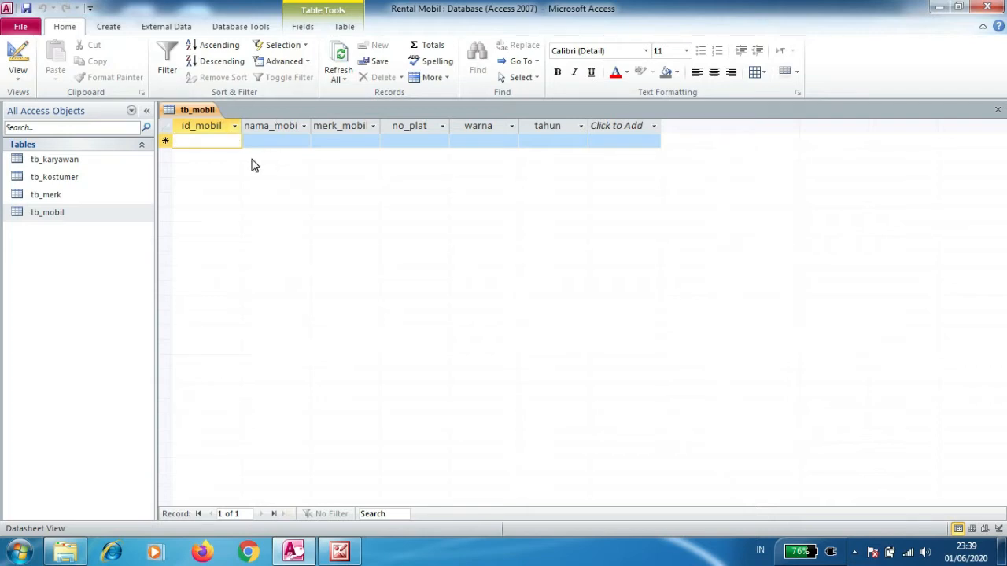
type("MB001H")
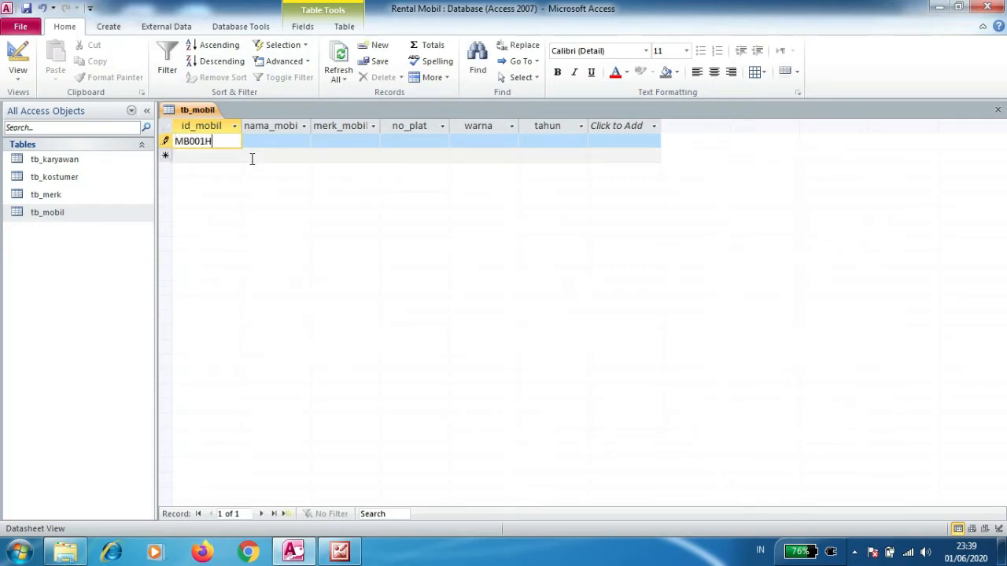
key("Tab")
type("Honda Jazz")
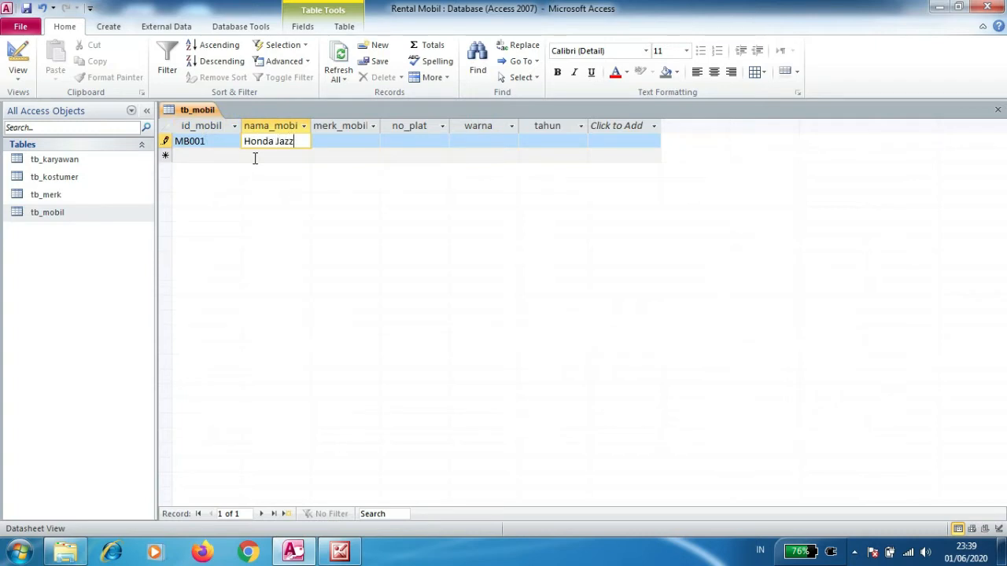
Open the tb_merk table to consult the brands for the empty merk_mobil value, and return to tb_mobil
left_click(330, 140)
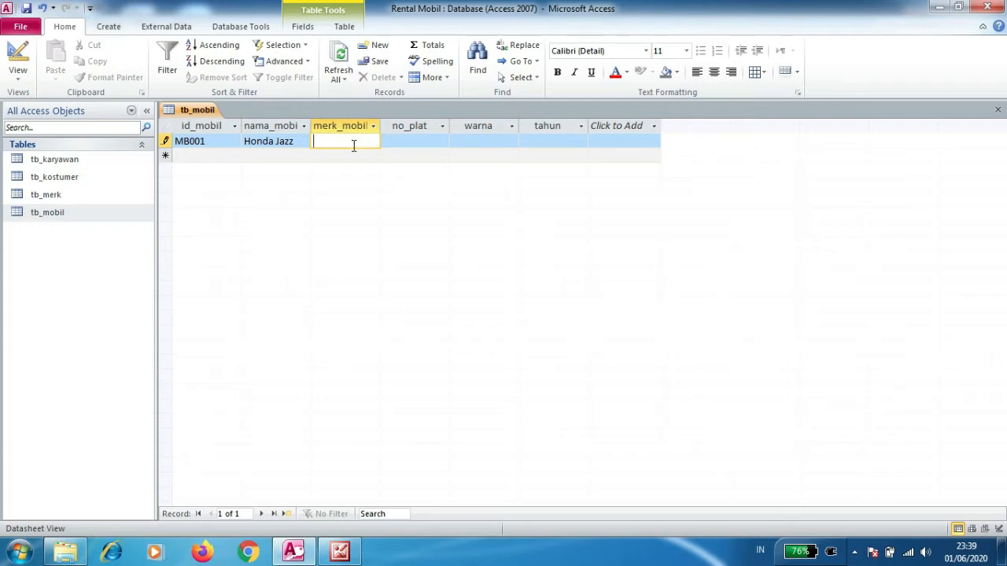
double_click(72, 194)
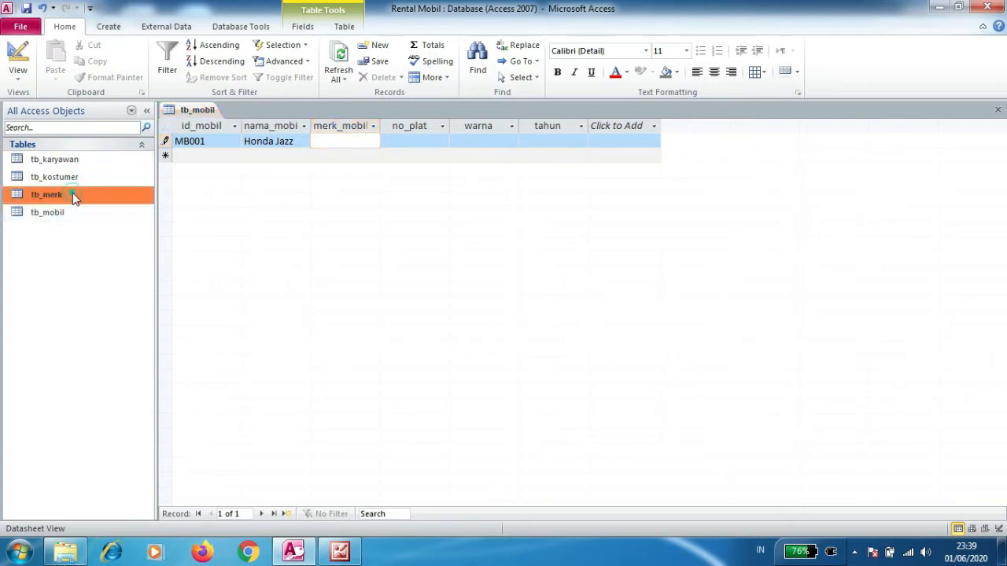
left_click(193, 111)
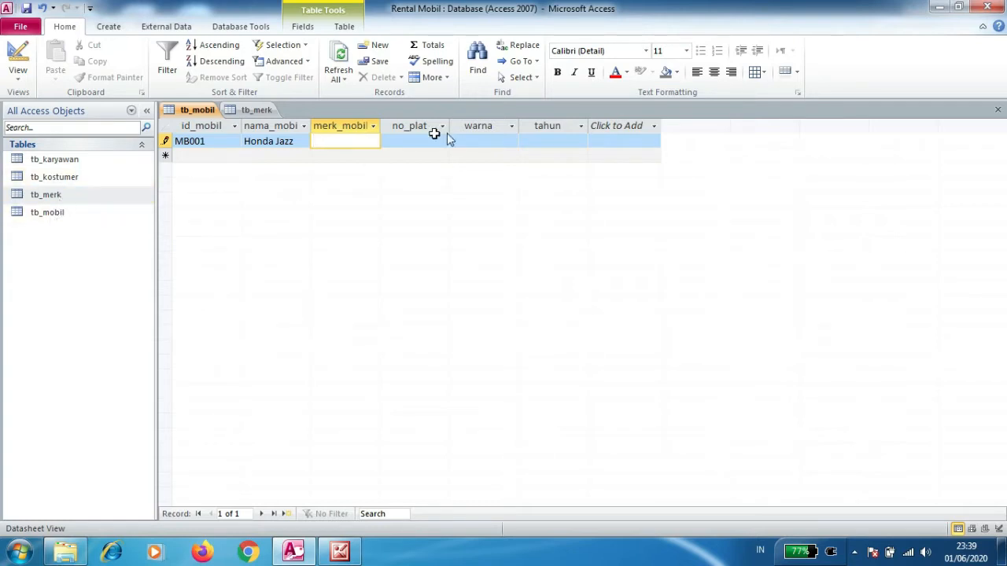
Fill in no_plat BL 111 AD and warna Hijau for the MB001 record
left_click(417, 139)
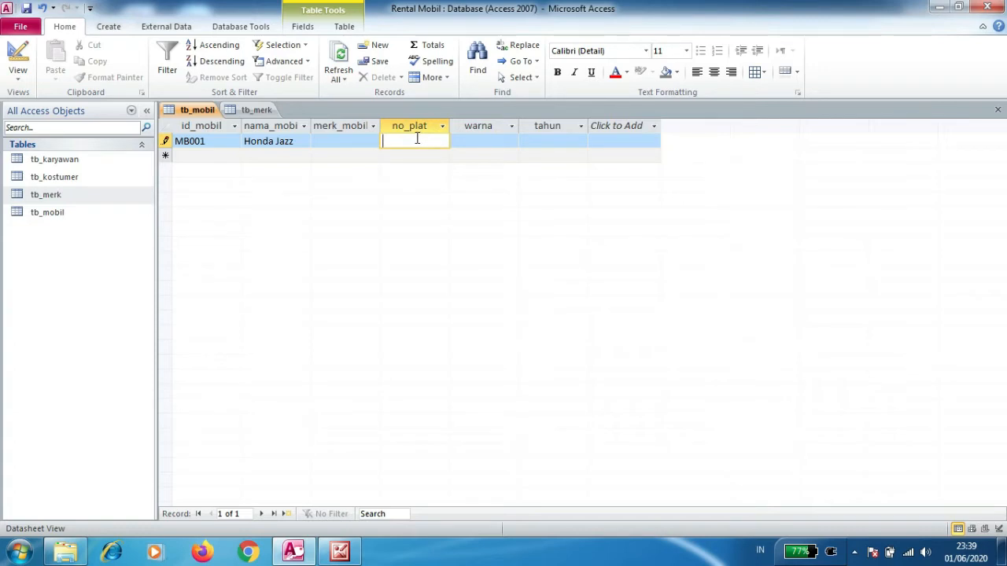
type("BL 111 AD")
left_click(458, 139)
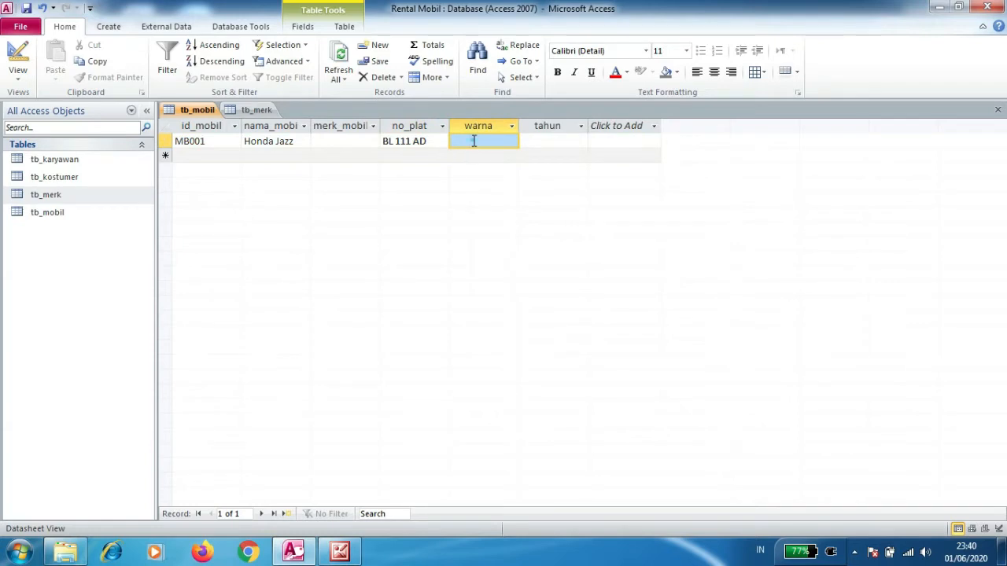
left_click(475, 143)
type("Hija")
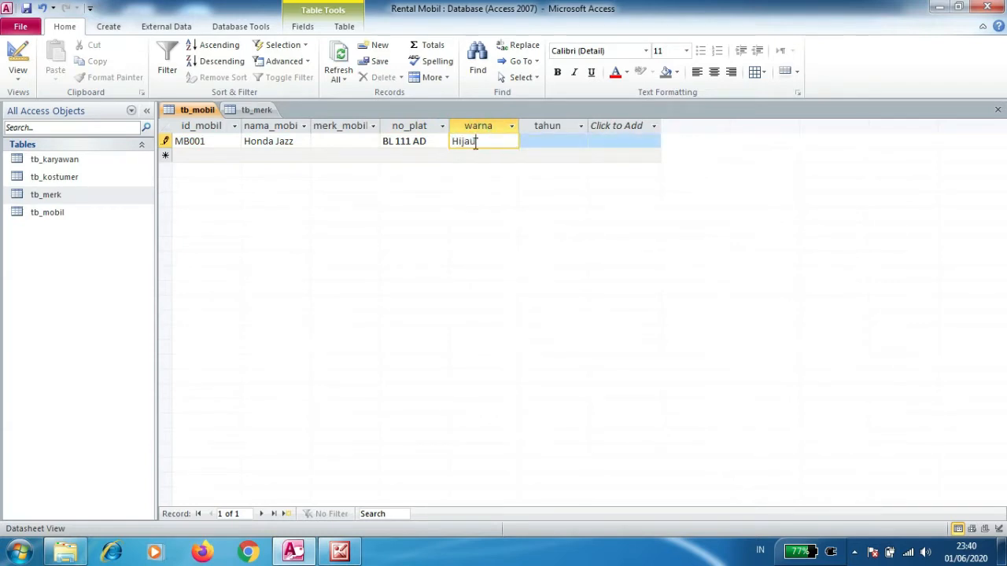
type("u")
Set tahun to 2019 for the MB001 record
left_click(524, 141)
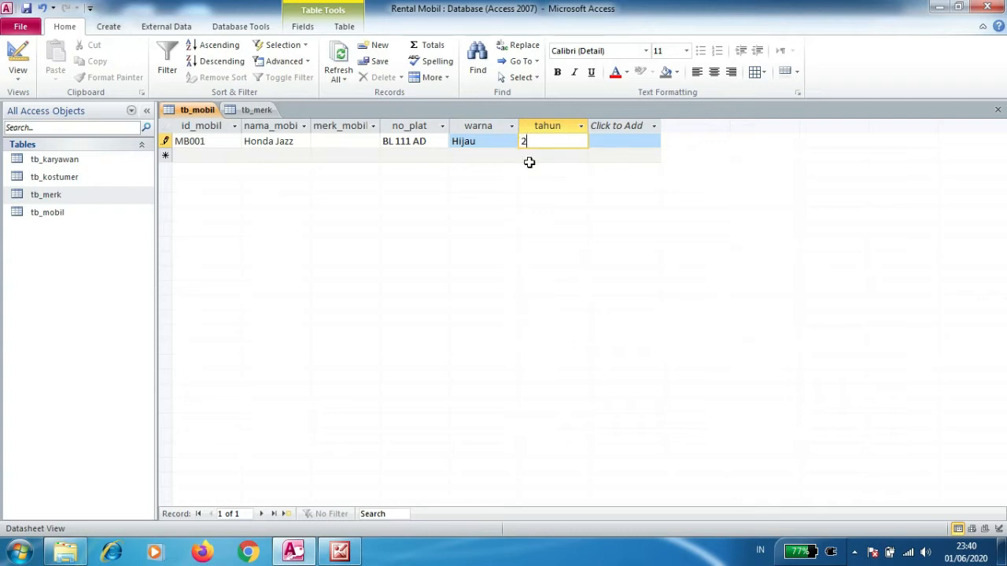
type("00")
type("20")
key("BackSpace")
key("BackSpace")
key("BackSpace")
type("1")
Leave merk_mobil empty in the MB001 record and close the tb_mobil and tb_merk tables
left_click(331, 145)
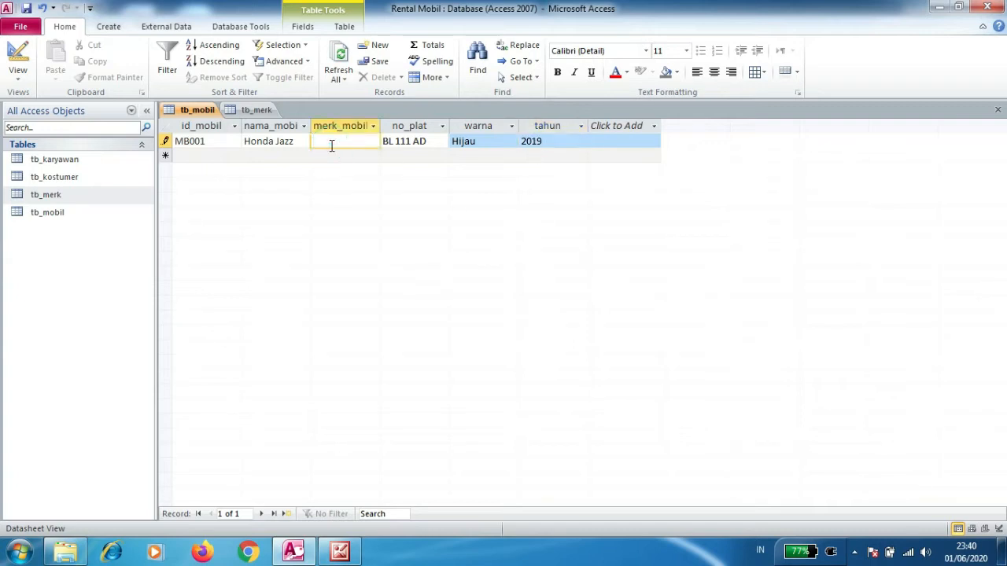
key("ctrl+w")
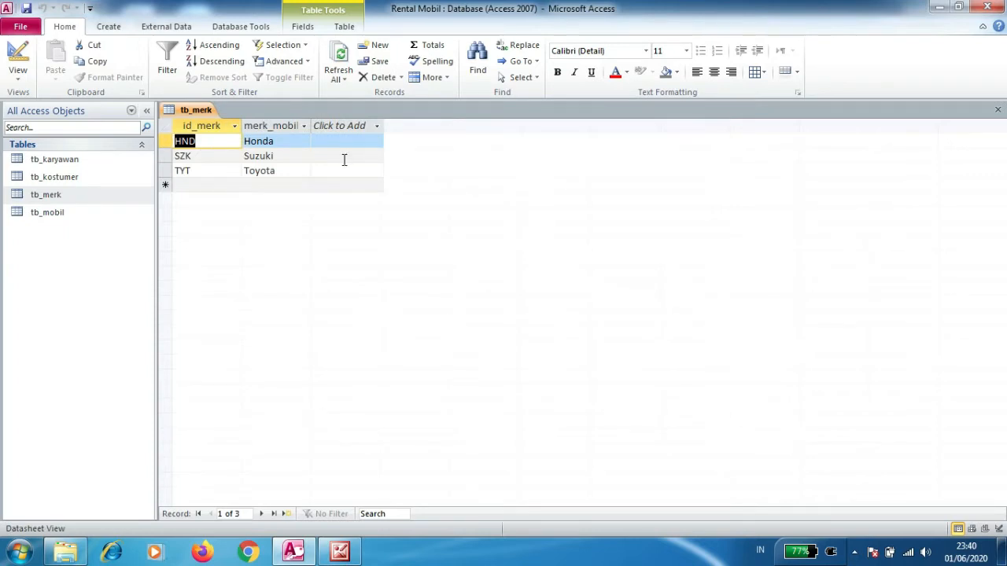
left_click(997, 110)
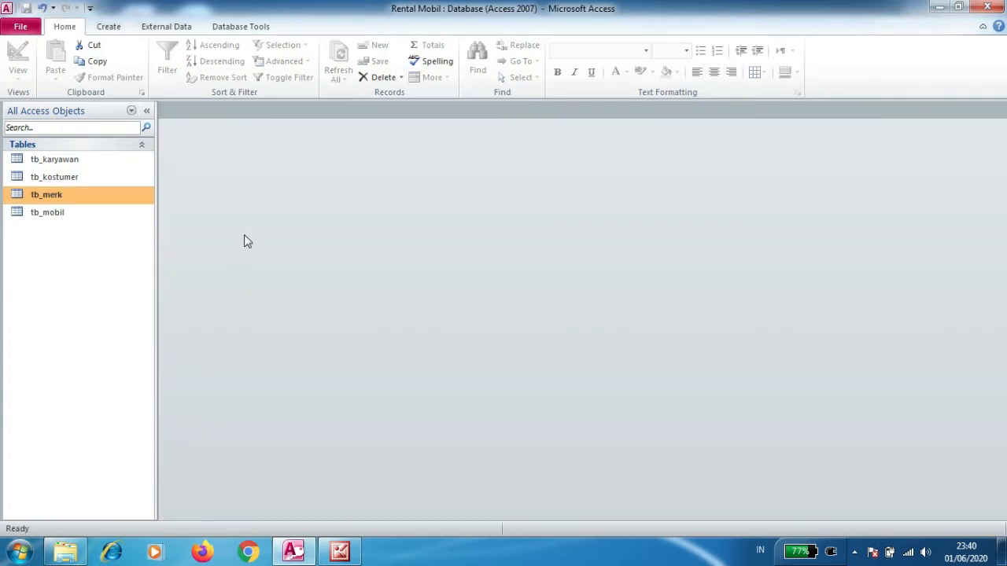
Open tb_mobil in Design View and start the Lookup Wizard as the data type of merk_mobil
left_click(69, 212)
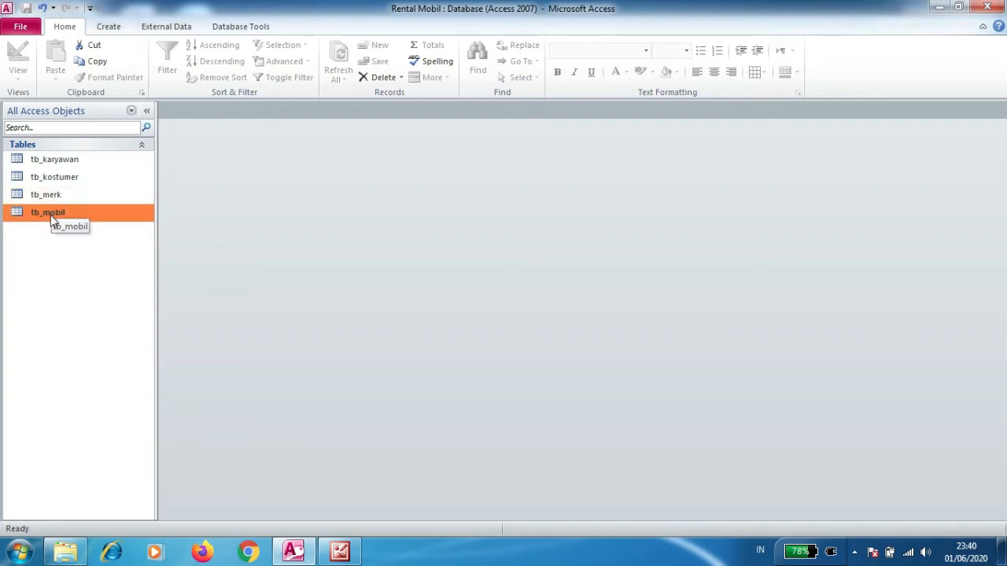
right_click(51, 217)
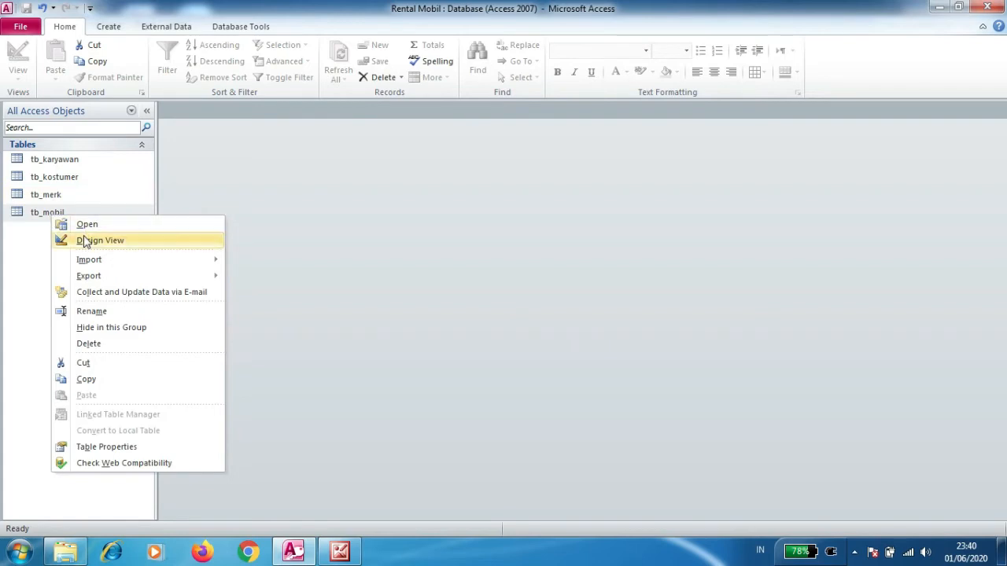
left_click(32, 218)
left_click(86, 242)
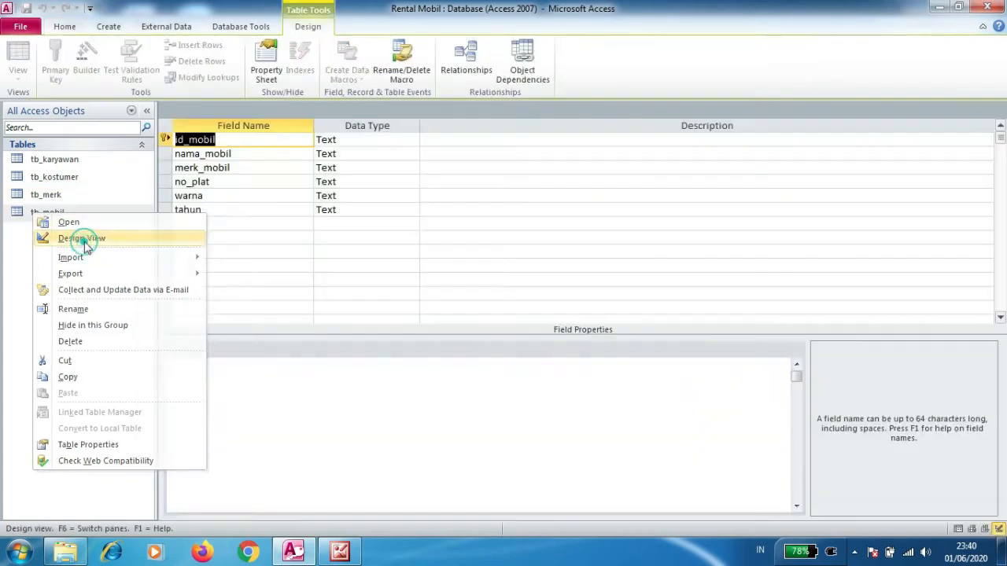
left_click(378, 171)
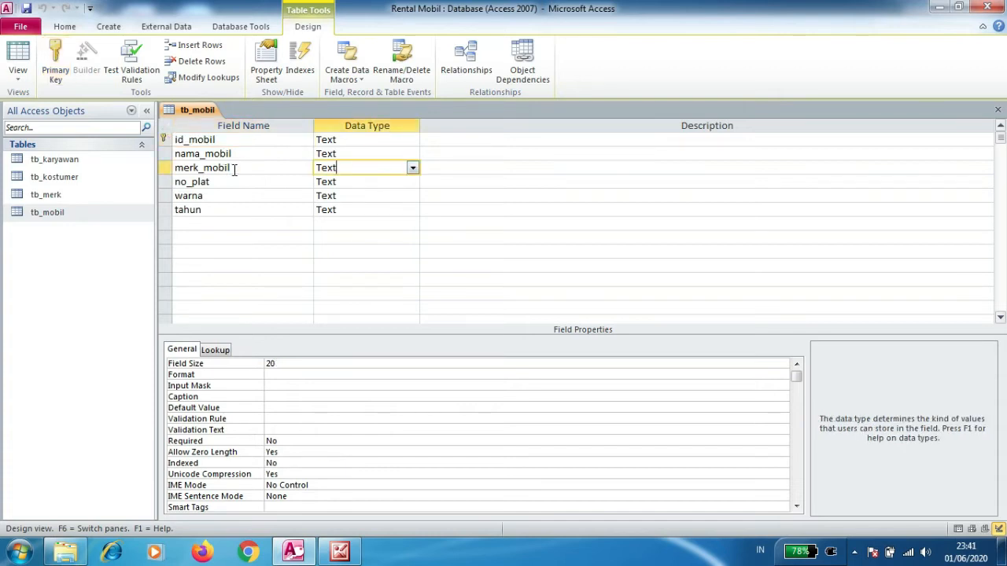
left_click(412, 168)
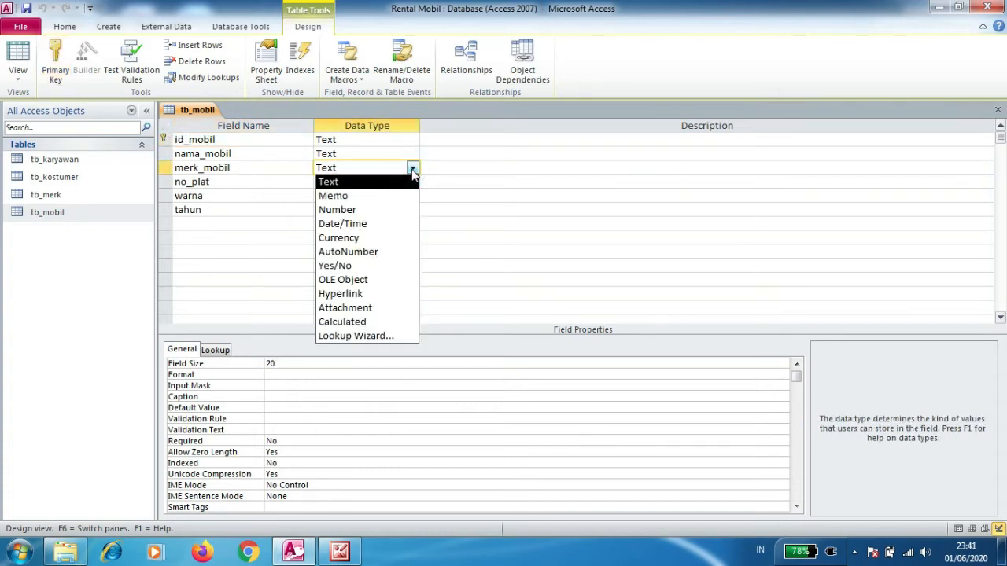
left_click(353, 336)
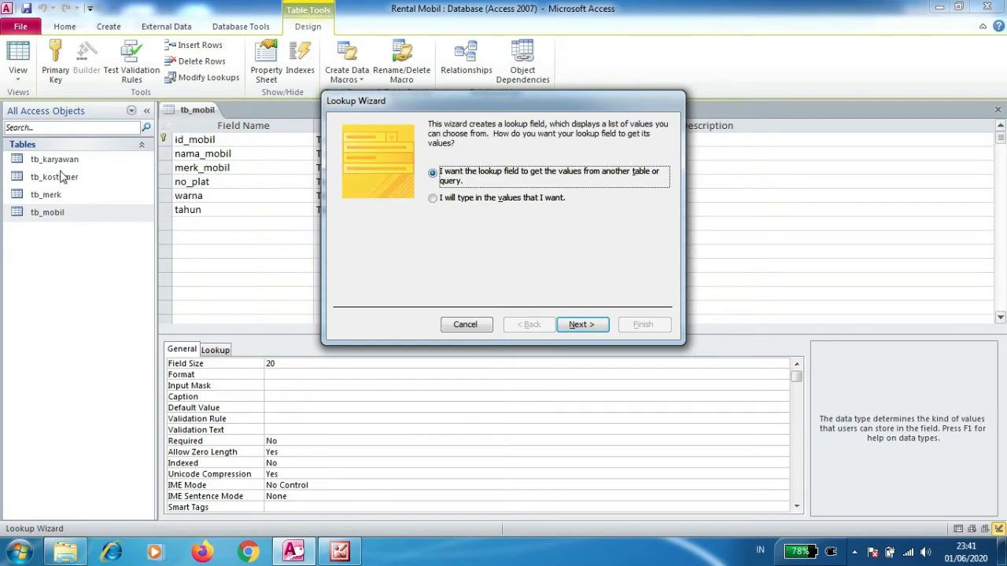
Have the lookup field get its values from another table and choose tb_merk as the source
left_click(468, 199)
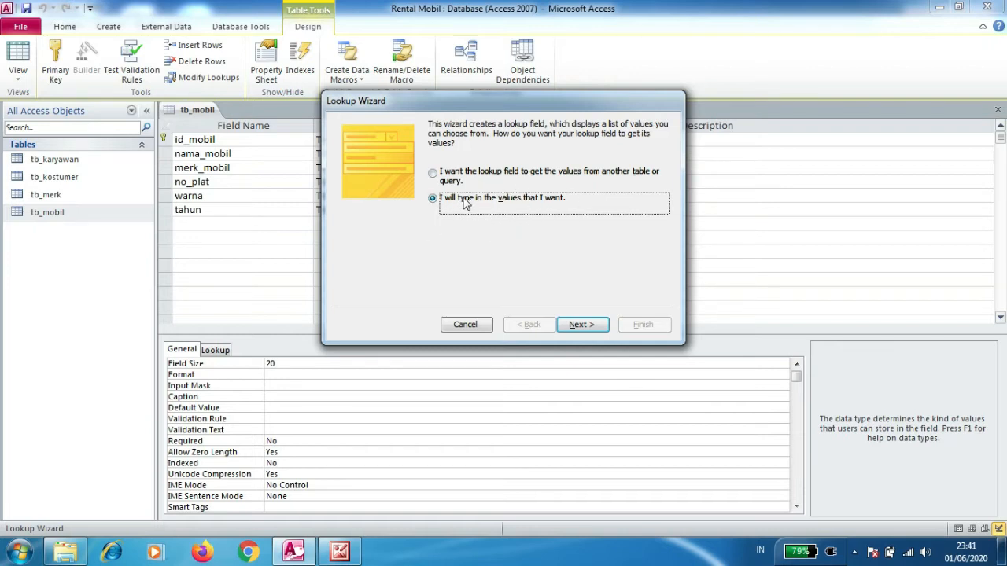
left_click(433, 174)
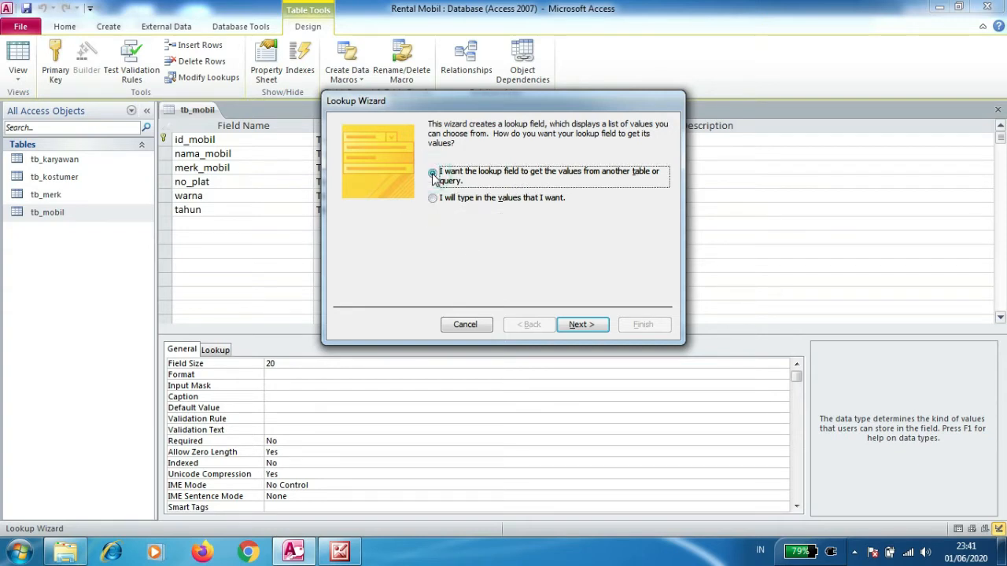
left_click(582, 324)
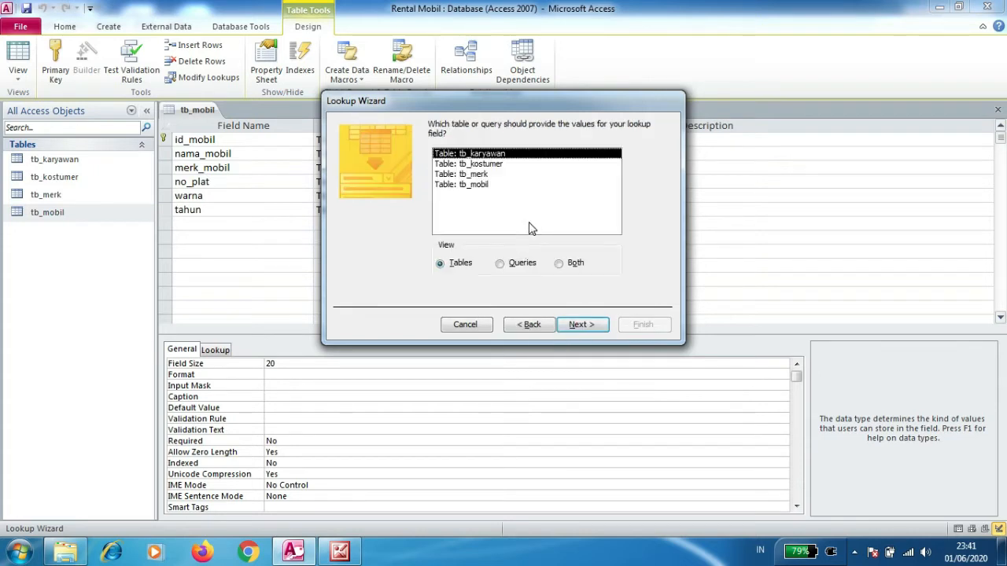
left_click(477, 176)
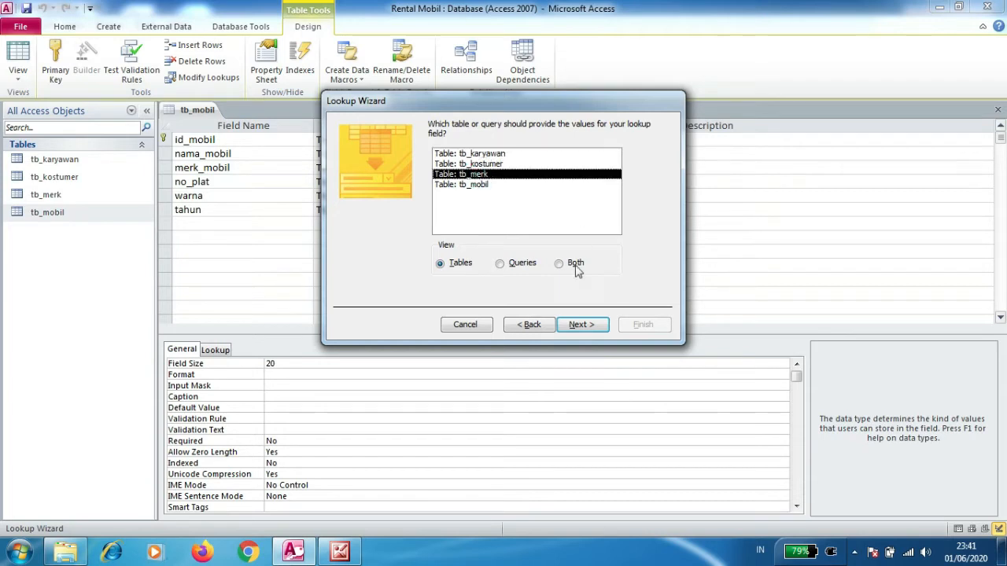
left_click(578, 325)
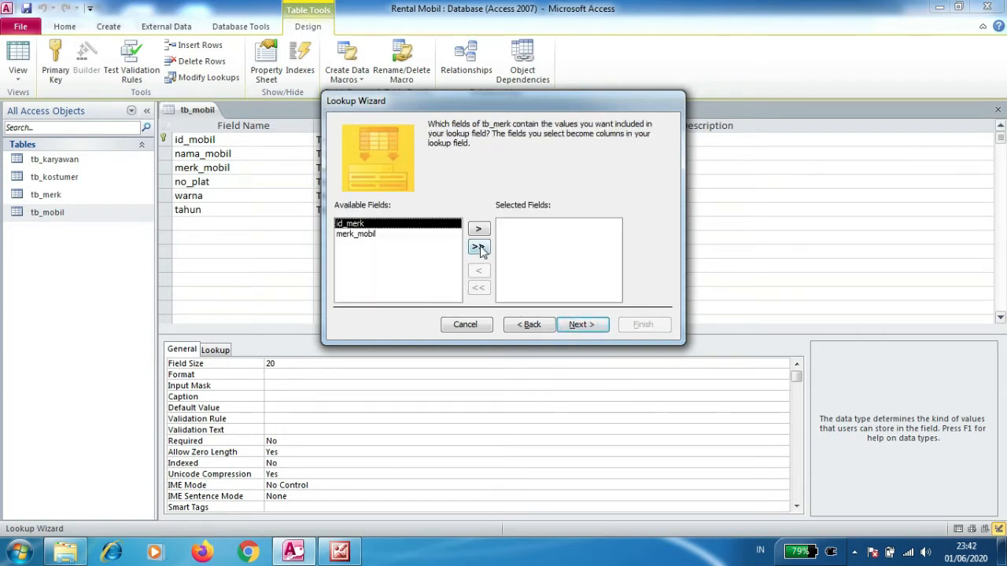
Include both id_merk and merk_mobil in the lookup field and sort its items by id_merk in ascending order
left_click(478, 247)
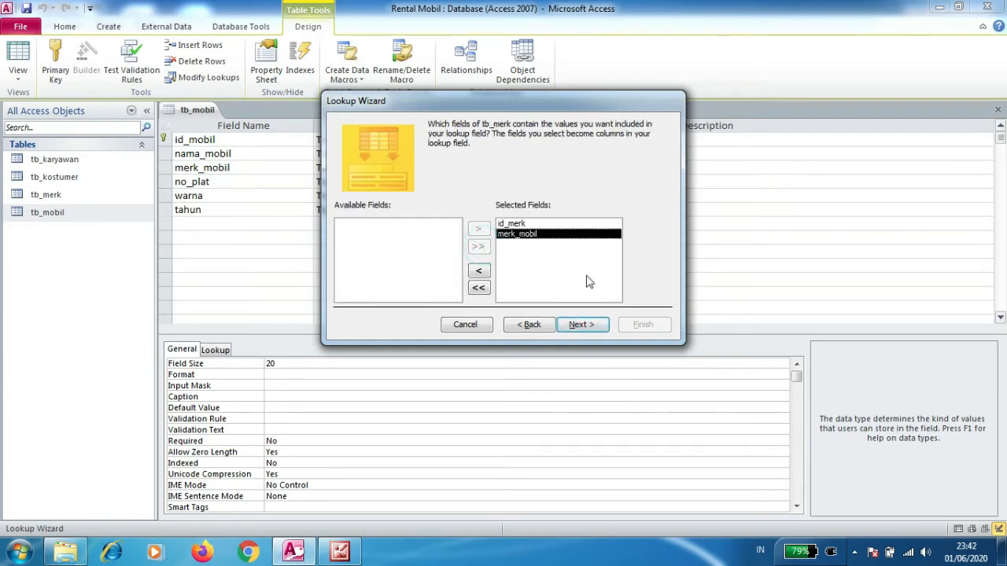
left_click(584, 325)
left_click(456, 172)
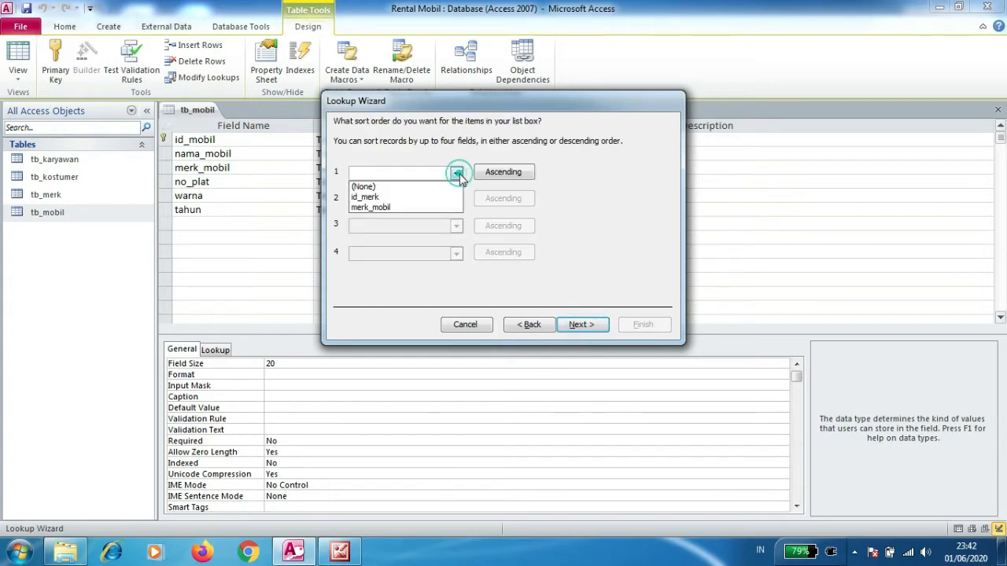
left_click(418, 196)
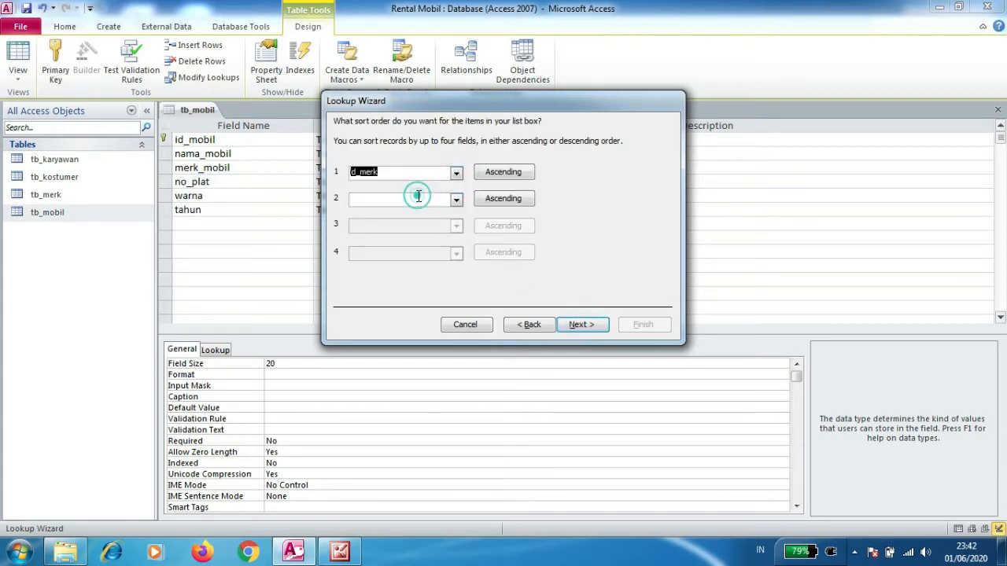
left_click(581, 324)
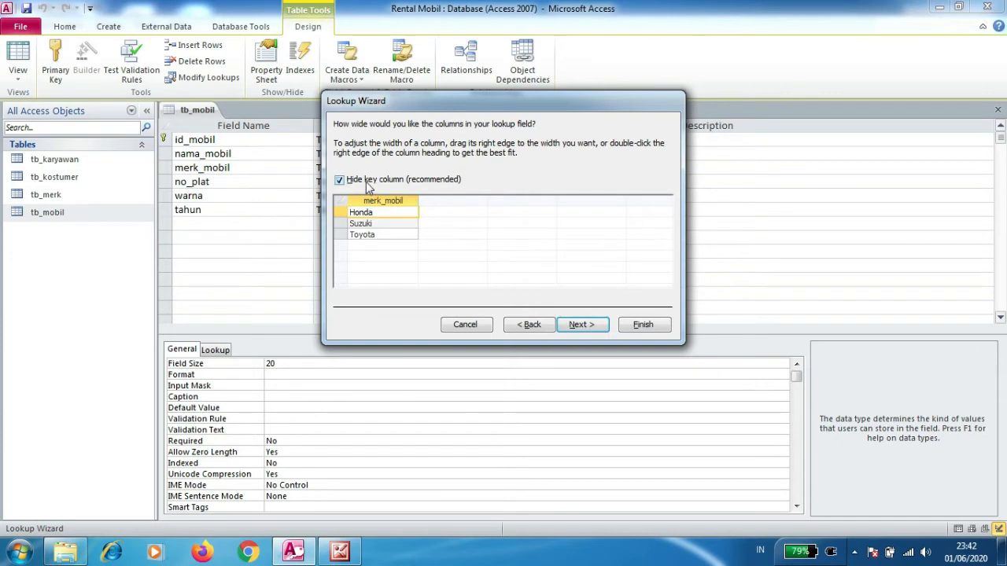
Preview the lookup columns with the id_merk key shown, and keep the key column hidden
left_click(367, 181)
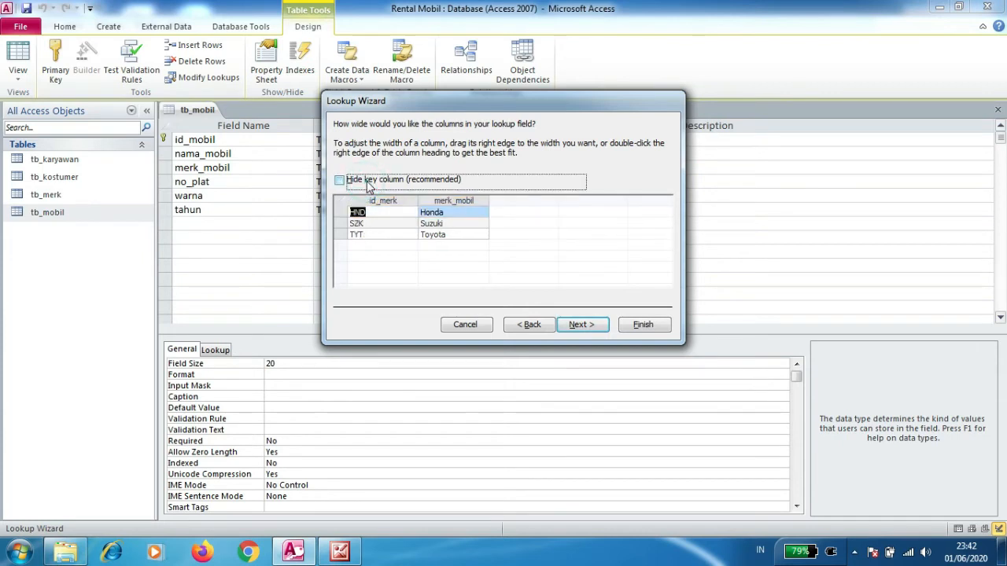
left_click(366, 181)
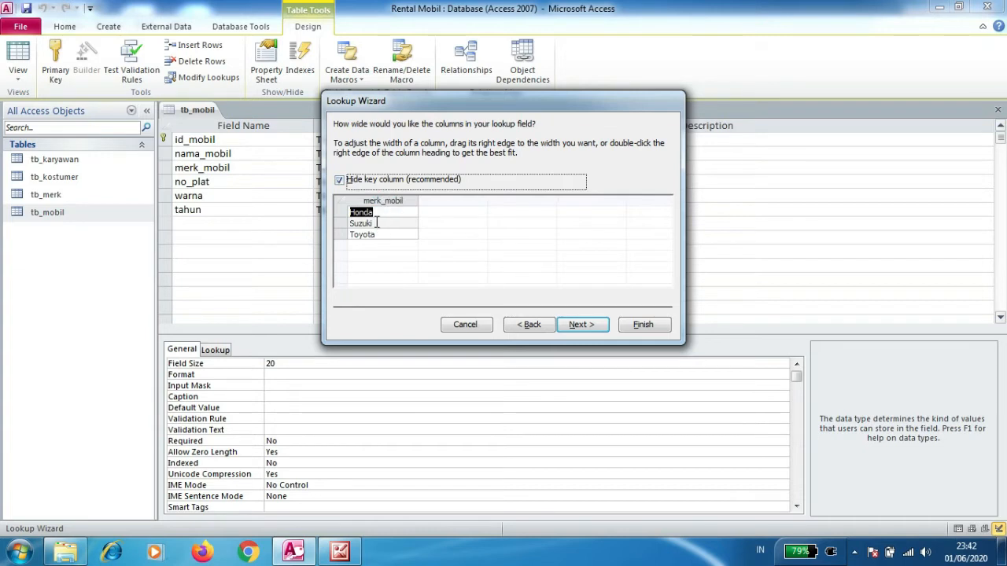
left_click(579, 327)
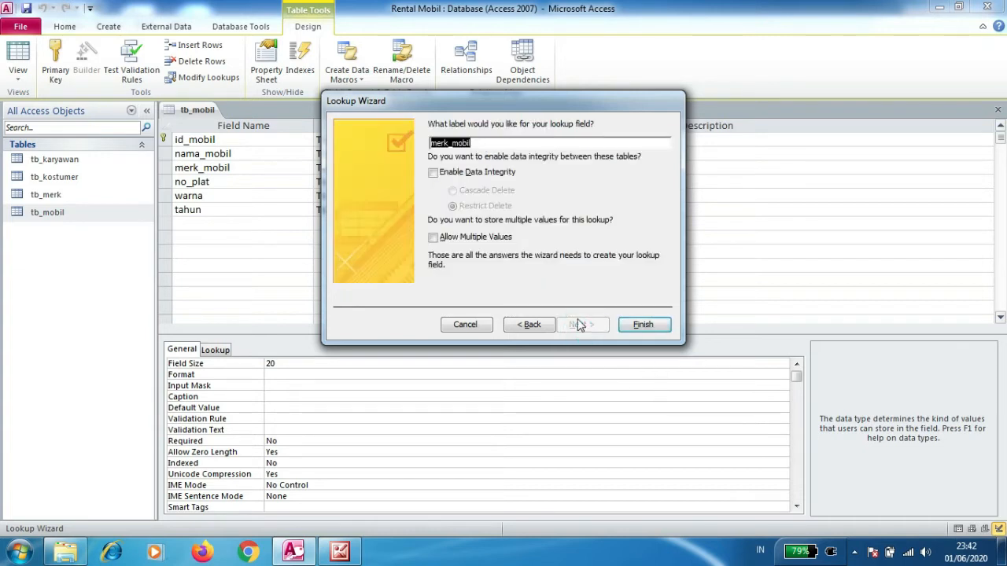
Finish the lookup field with the label merk_mobil, save tb_mobil for the relationship and close its design
left_click(479, 143)
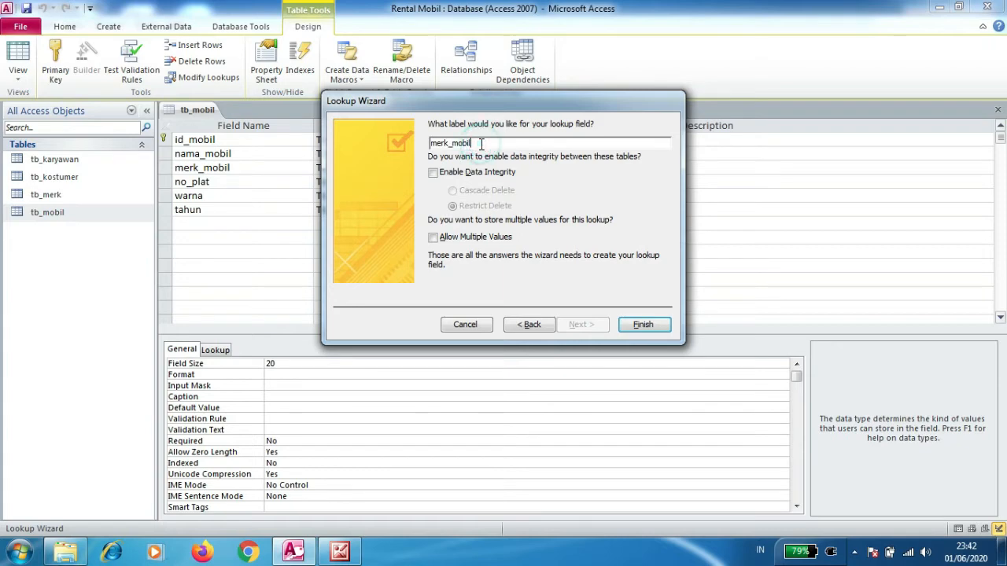
left_click(640, 325)
left_click(486, 317)
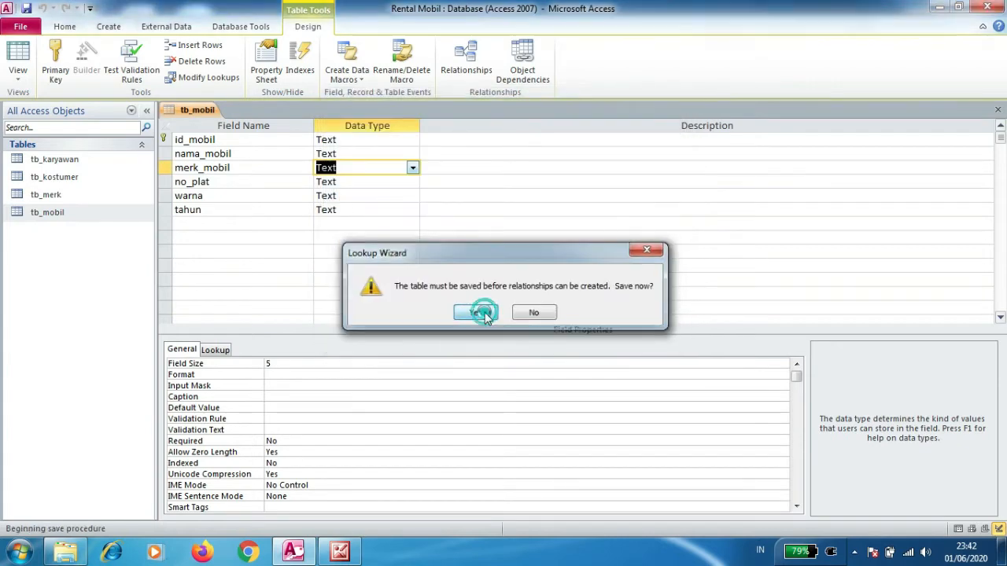
left_click(477, 320)
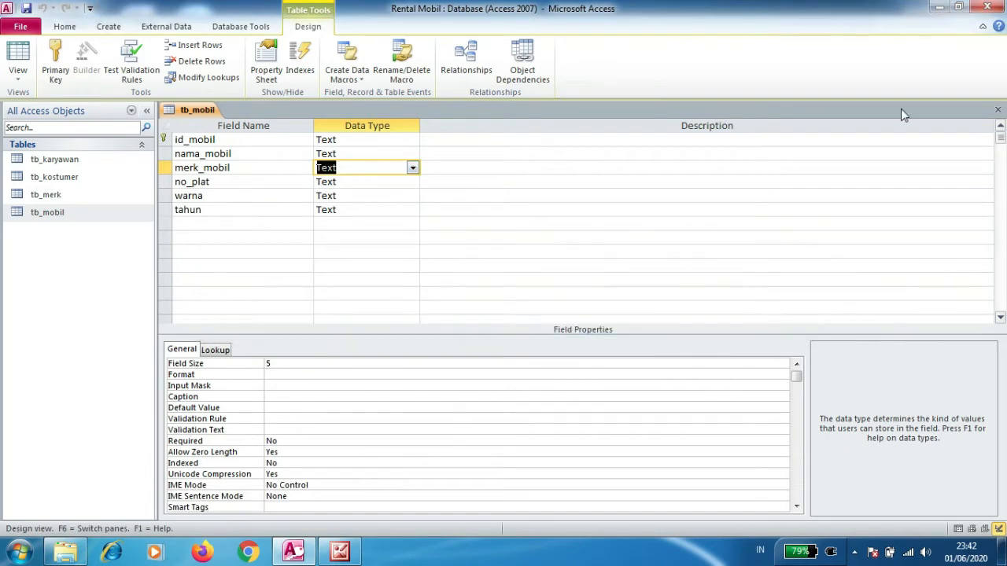
left_click(996, 110)
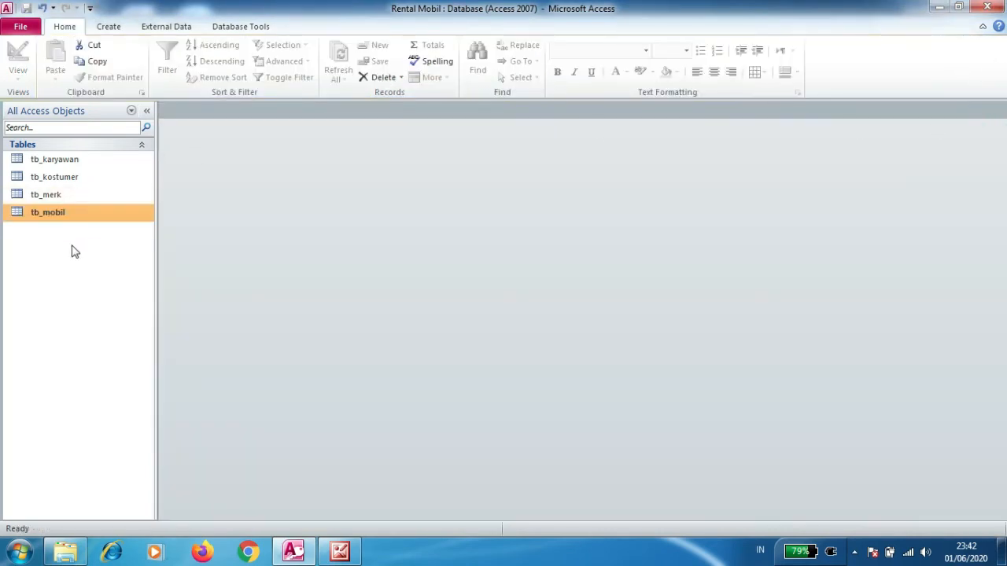
Open tb_mobil, choose Honda as the merk_mobil of the MB001 record, and close the table
double_click(60, 214)
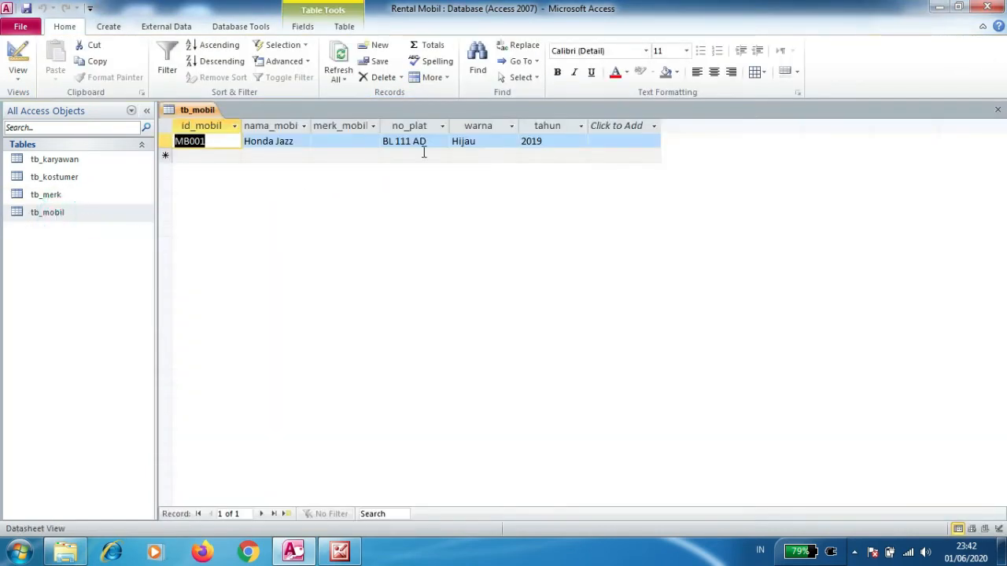
left_click(348, 142)
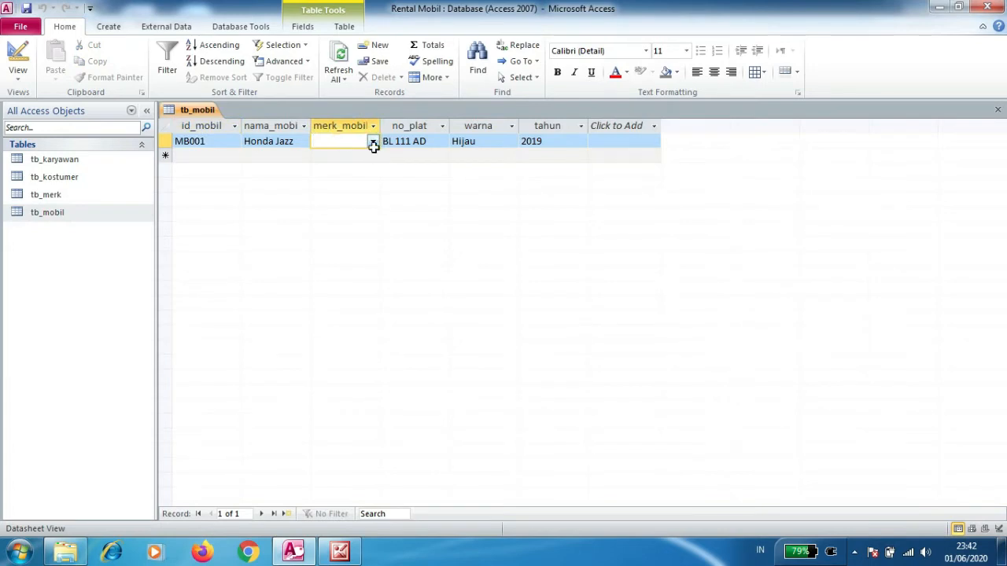
left_click(374, 141)
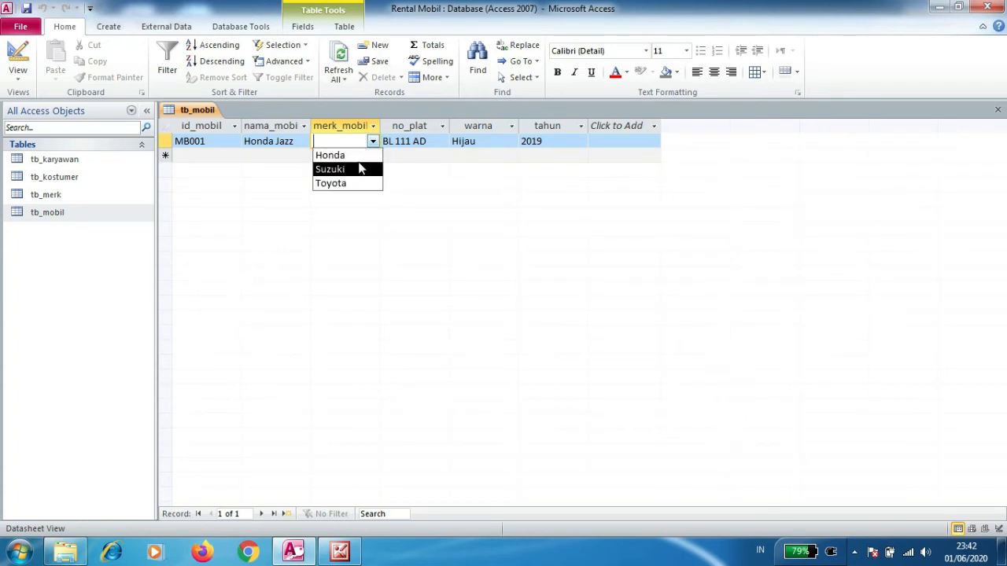
left_click(361, 155)
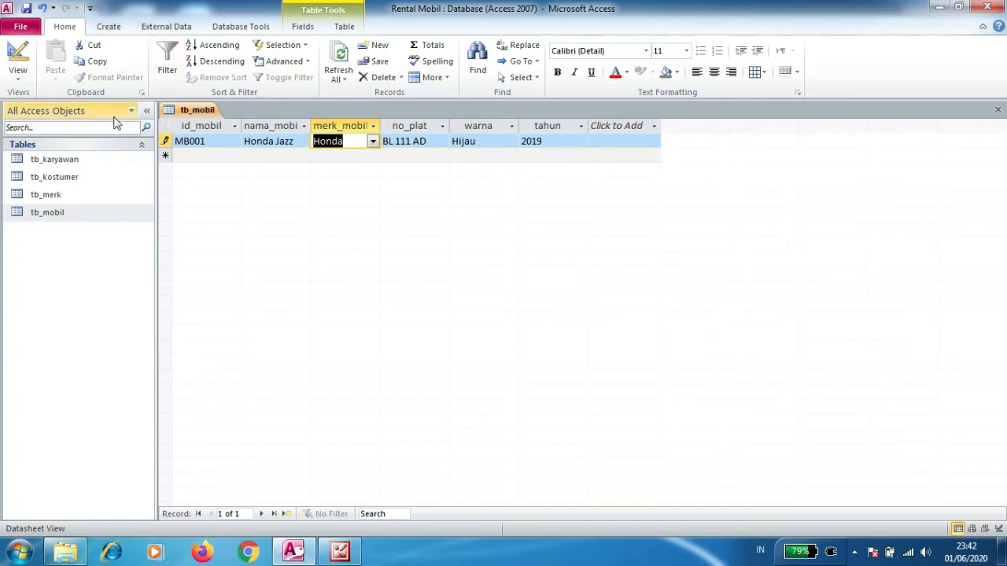
left_click(997, 110)
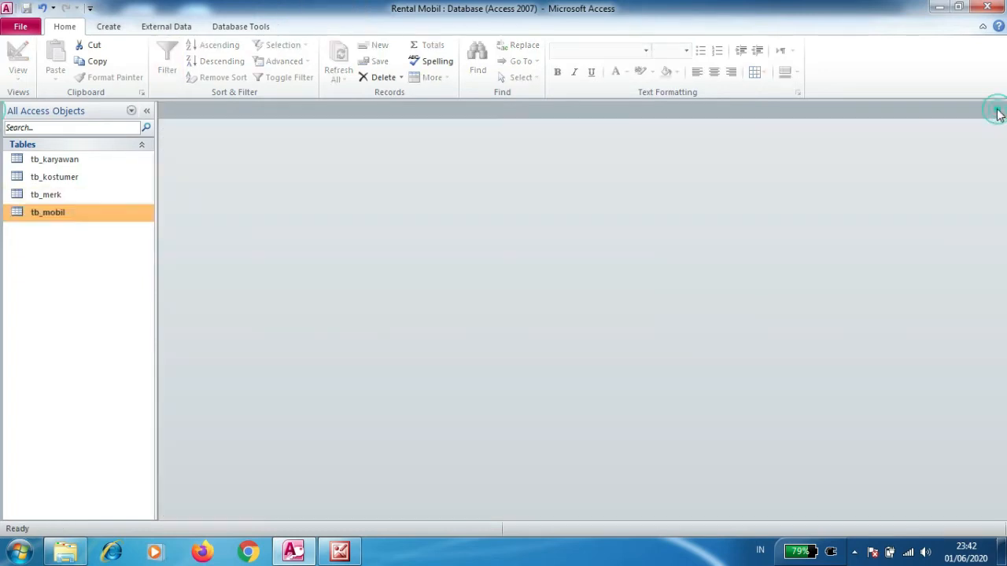
Review the records of tb_karyawan, tb_kostumer, tb_merk and tb_mobil, and close all four tables
double_click(55, 163)
double_click(55, 178)
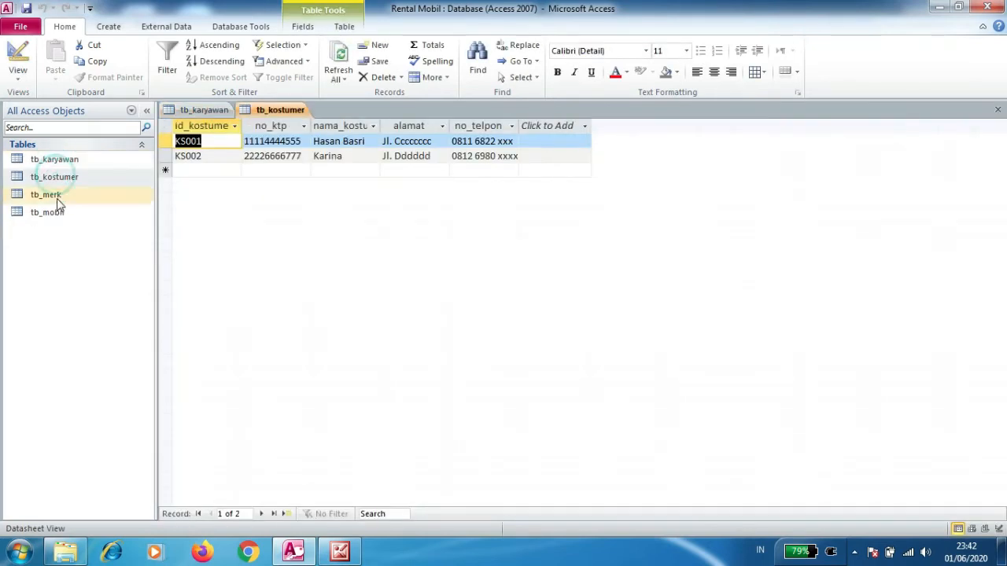
double_click(57, 197)
double_click(63, 212)
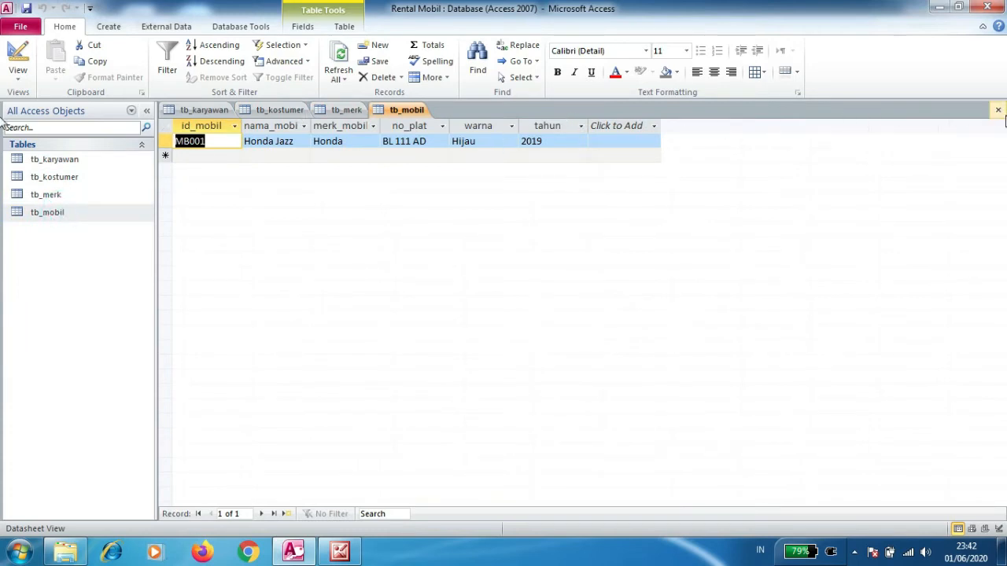
left_click(998, 111)
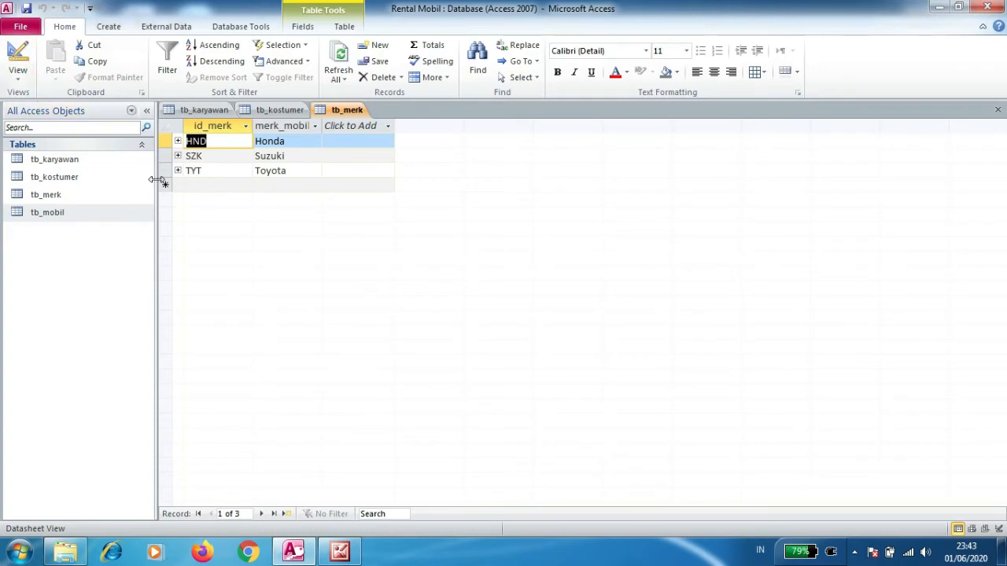
left_click(998, 110)
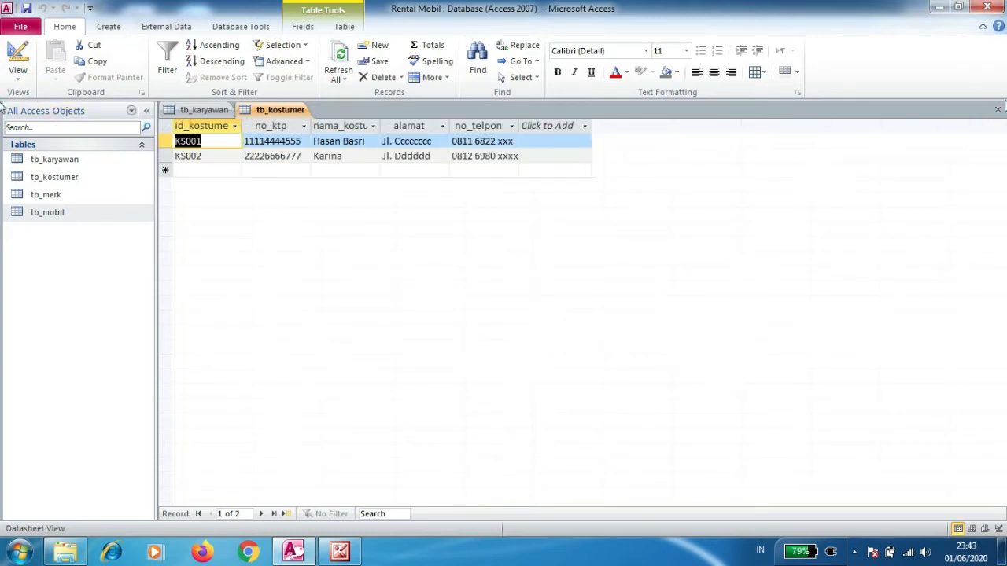
left_click(998, 110)
left_click(998, 110)
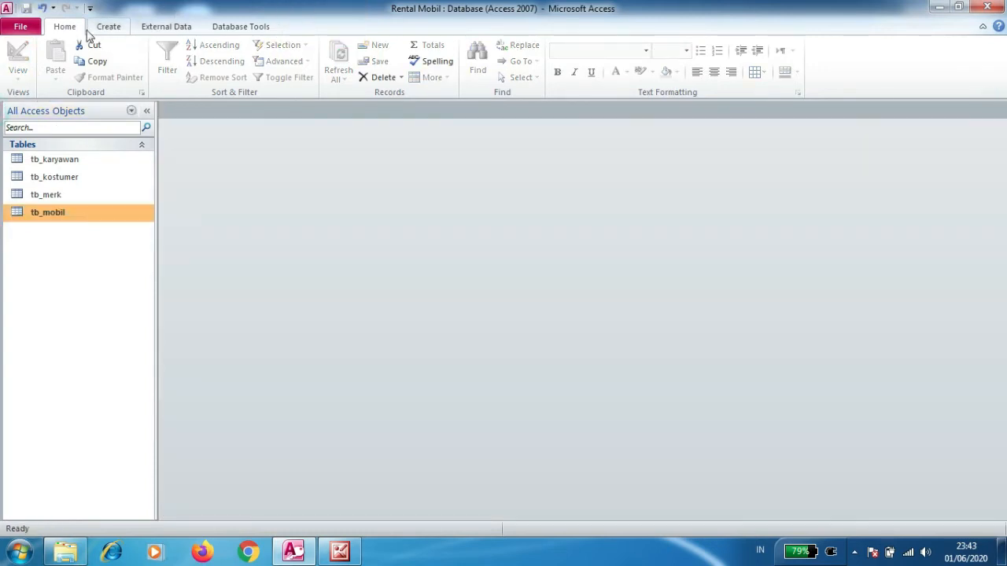
Create a new table, save it as tb_transaksi and open it in Design View
left_click(111, 29)
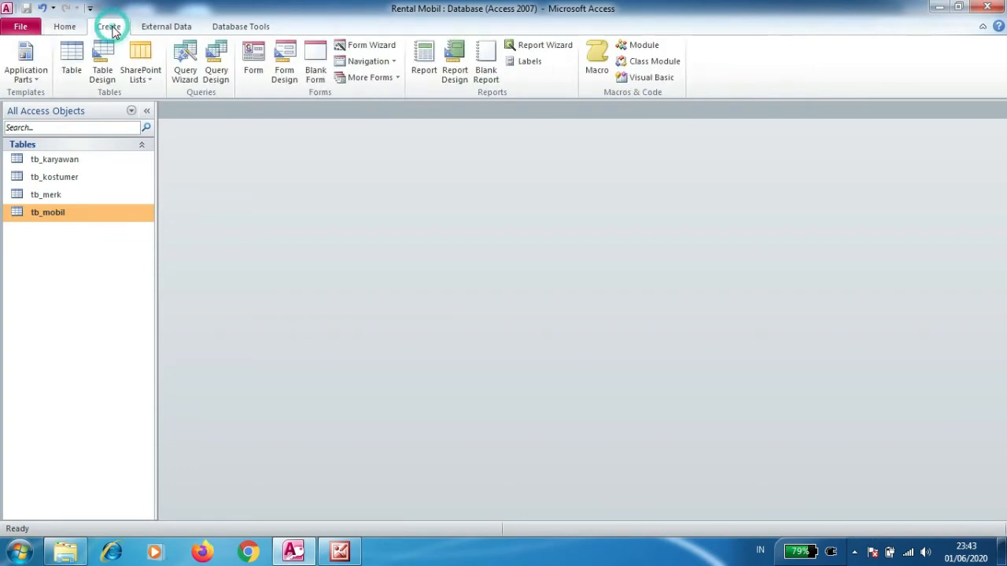
left_click(73, 60)
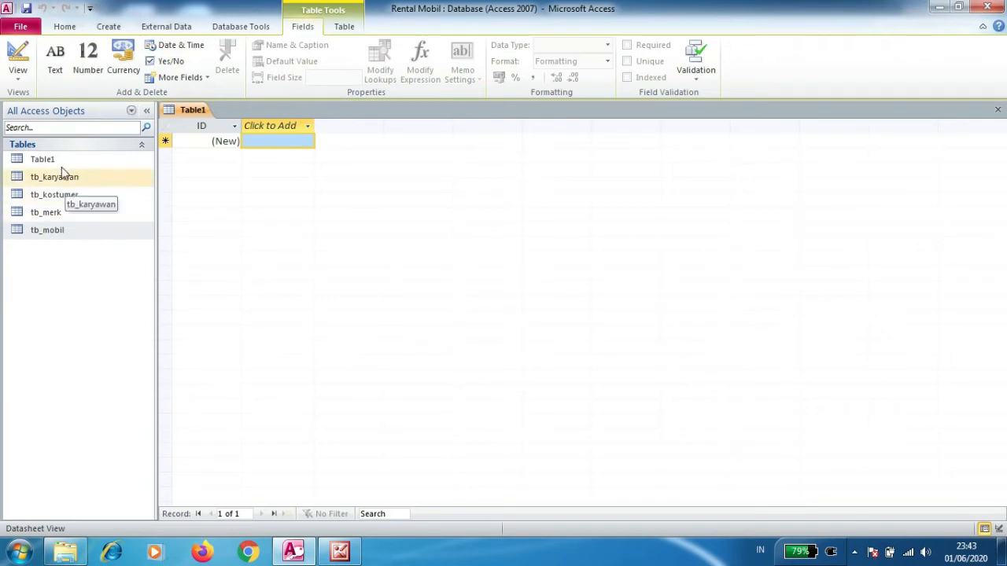
left_click(61, 162)
right_click(62, 162)
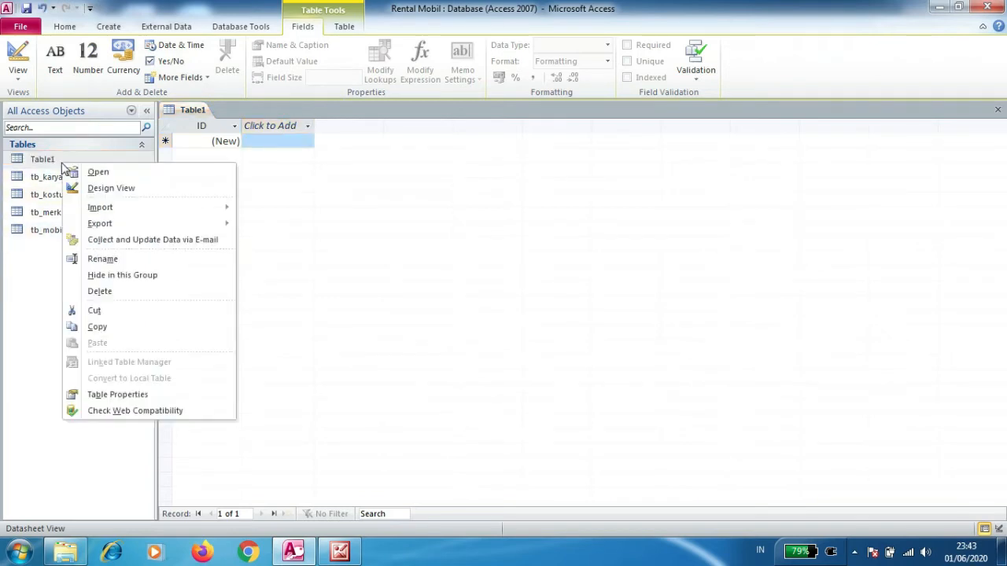
left_click(112, 190)
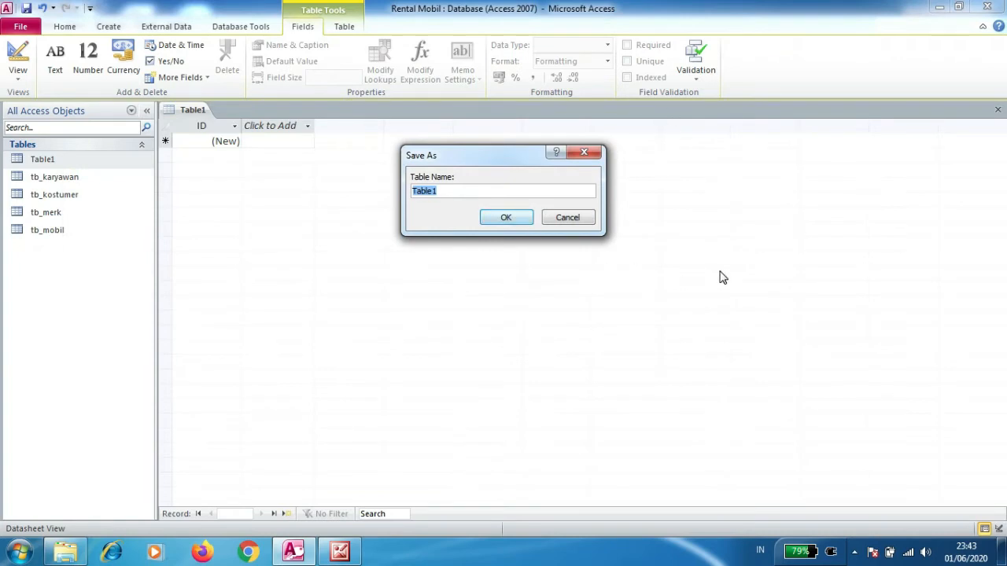
type("tb_transaksi")
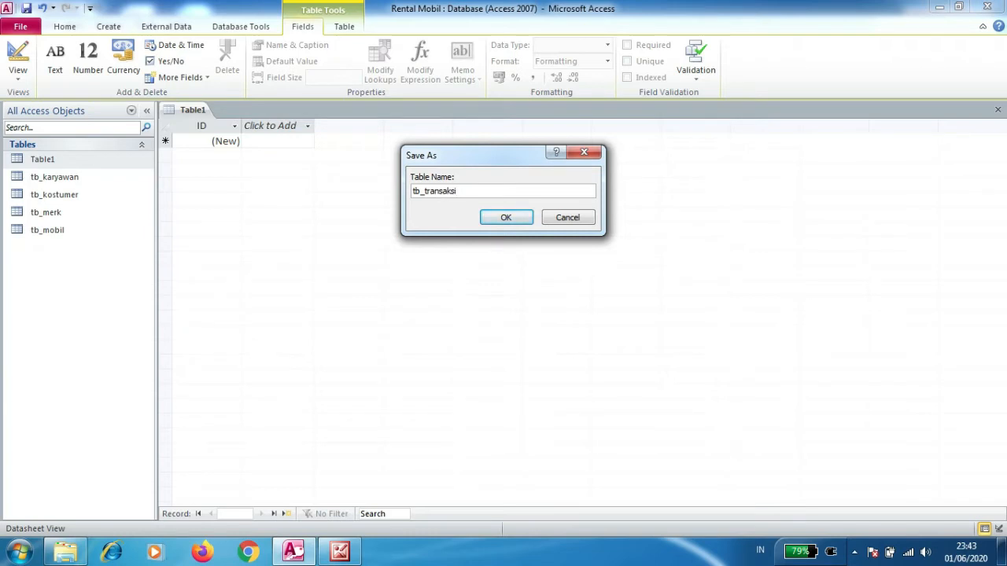
left_click(520, 218)
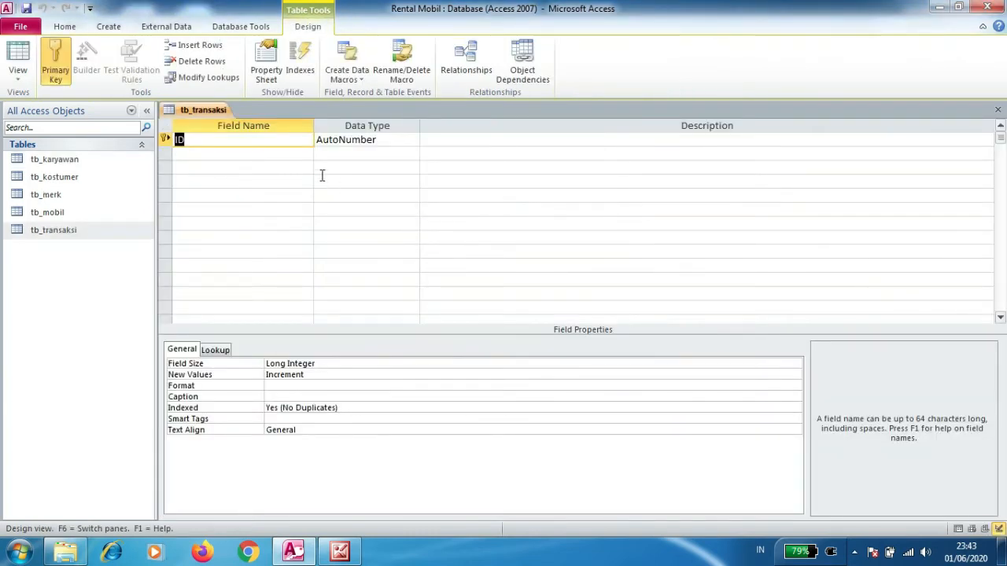
Rename the ID primary key field of tb_transaksi to no_transaksi
type("no_ytra")
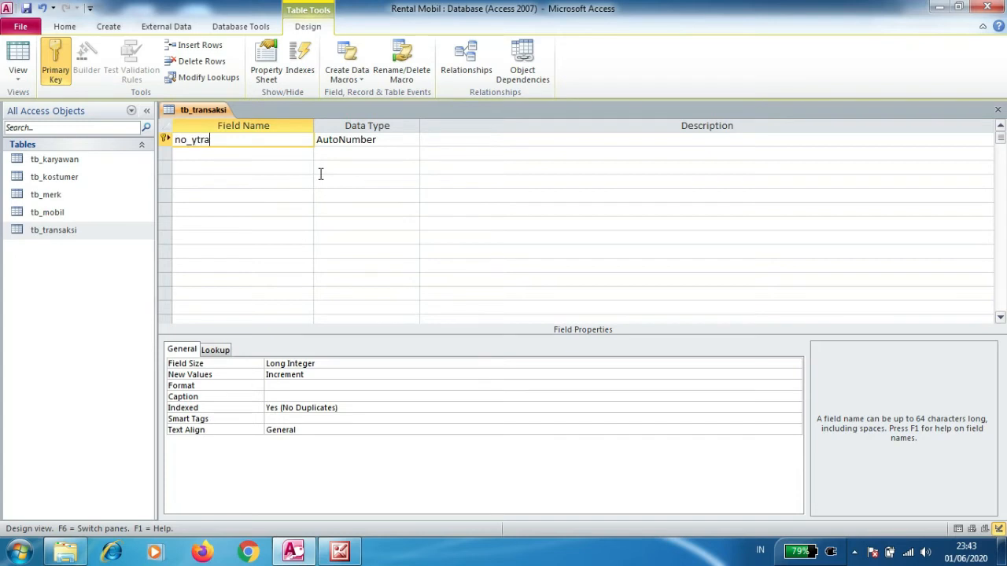
key("BackSpace")
key("BackSpace")
key("BackSpace")
type("tranmsak")
key("Tab")
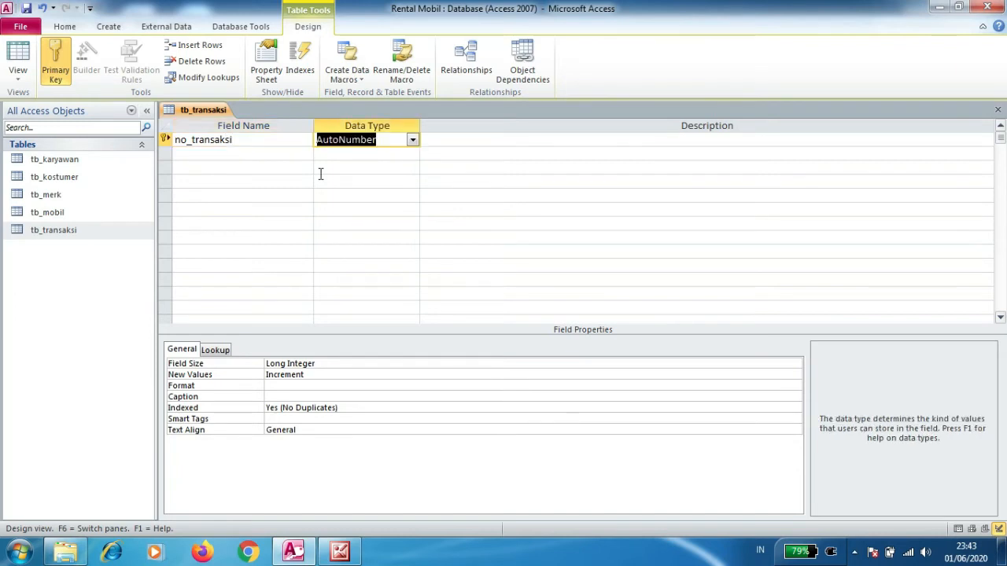
Add a tanggal_transaksi field with the Date/Time data type below no_transaksi
left_click(291, 154)
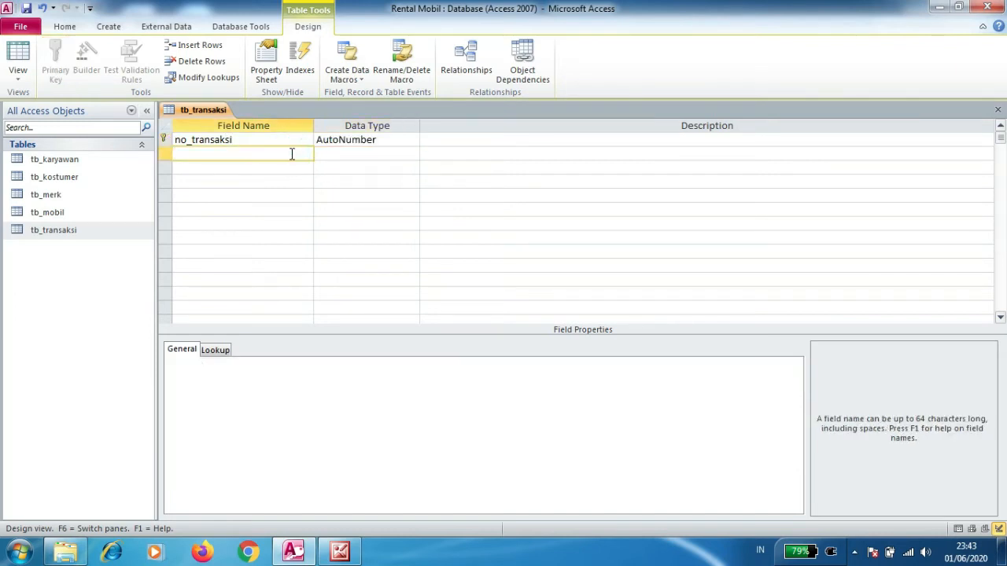
type("tanggal_transaksi")
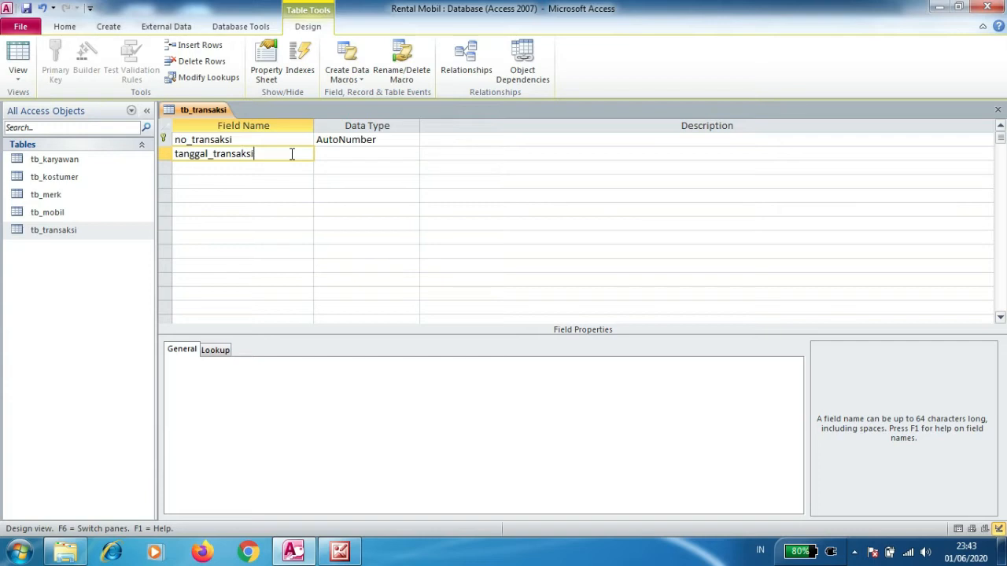
key("Tab")
type("da")
Add a tanggal_pinjam field with the Date/Time data type below tanggal_transaksi
left_click(274, 165)
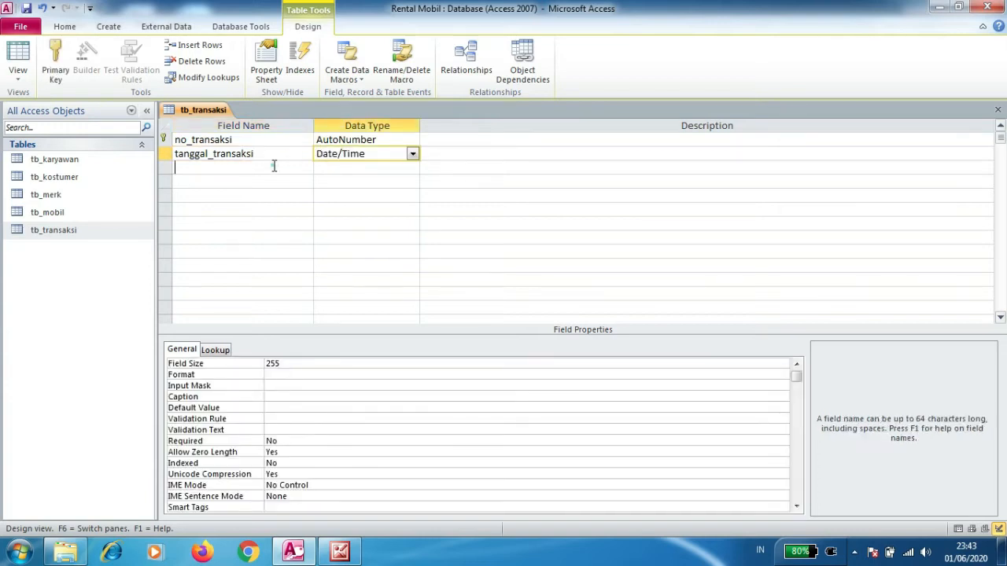
type("tanggal_")
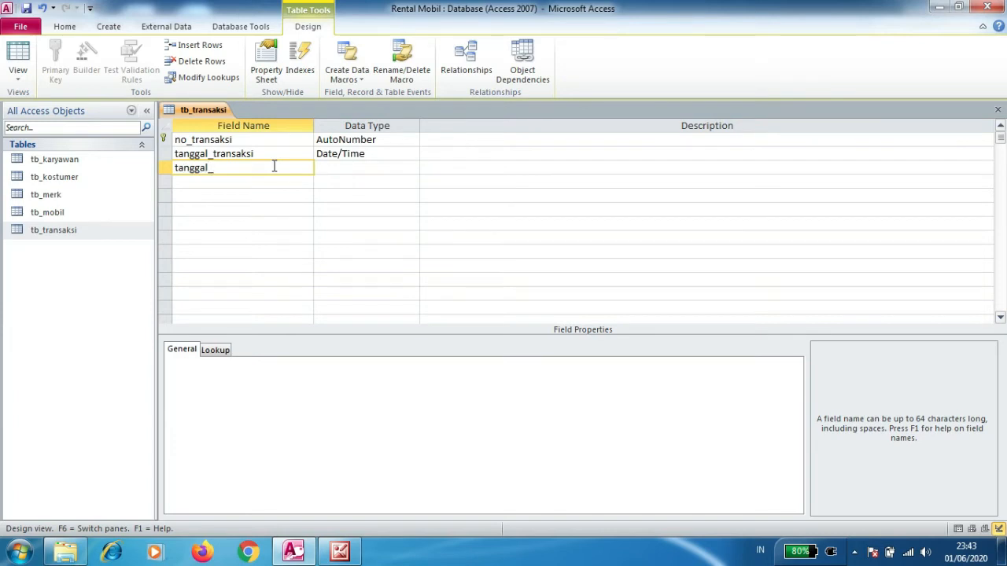
type("pinjam")
key("Tab")
type("da")
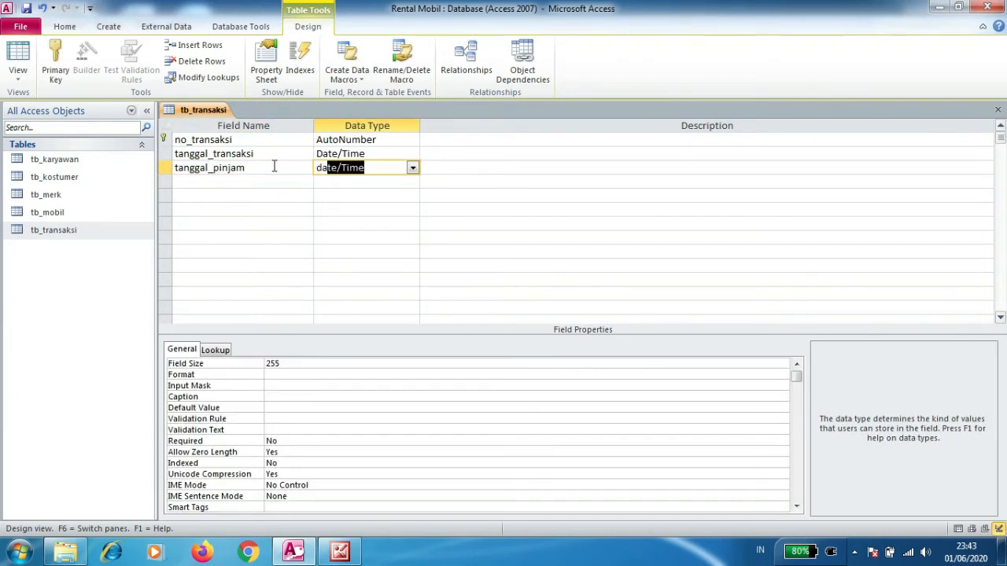
Add a tanggal_kembali field with the Date/Time data type below tanggal_pinjam
left_click(254, 183)
type("tan")
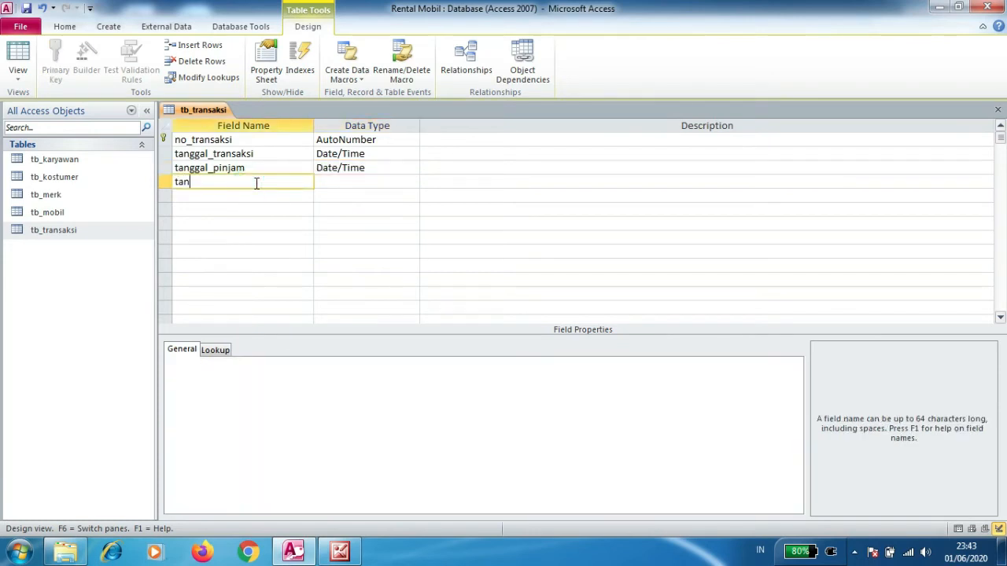
type("ggal_kembali")
key("Tab")
type("d")
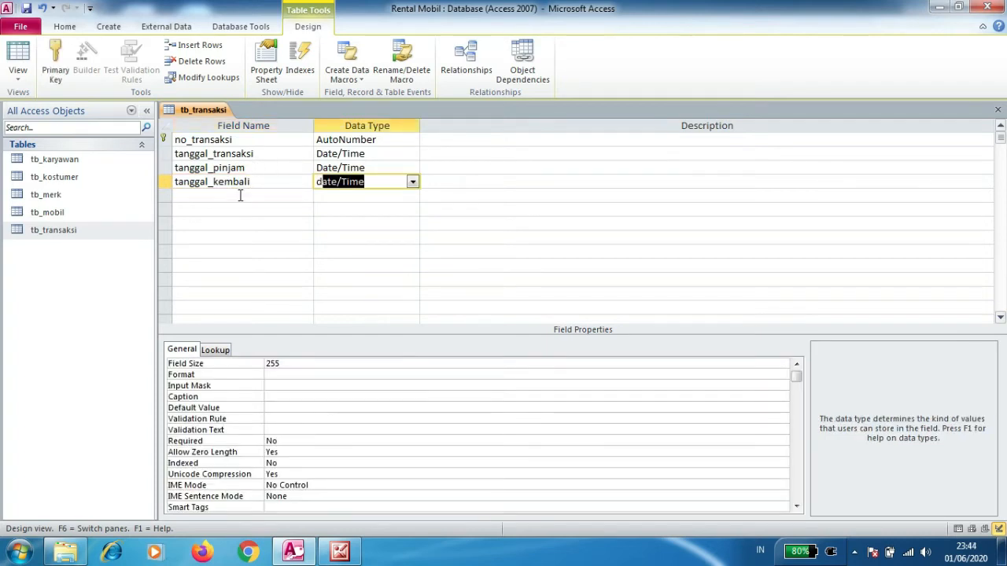
Add a tanggal_dikembalikan field with the Date/Time data type below tanggal_kembali
left_click(240, 196)
type("tang")
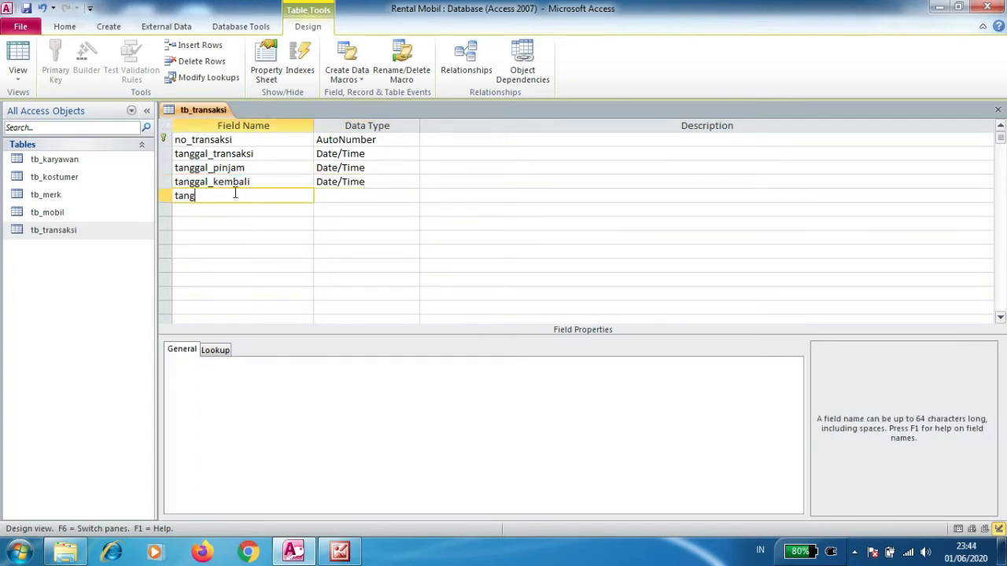
type("gal_dikembalikan")
key("Tab")
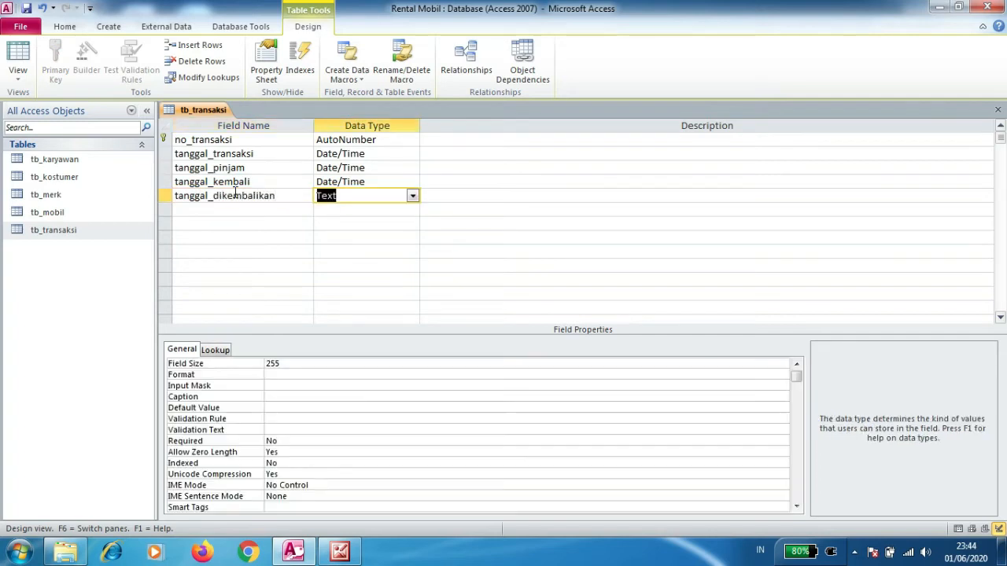
type("date/Tim")
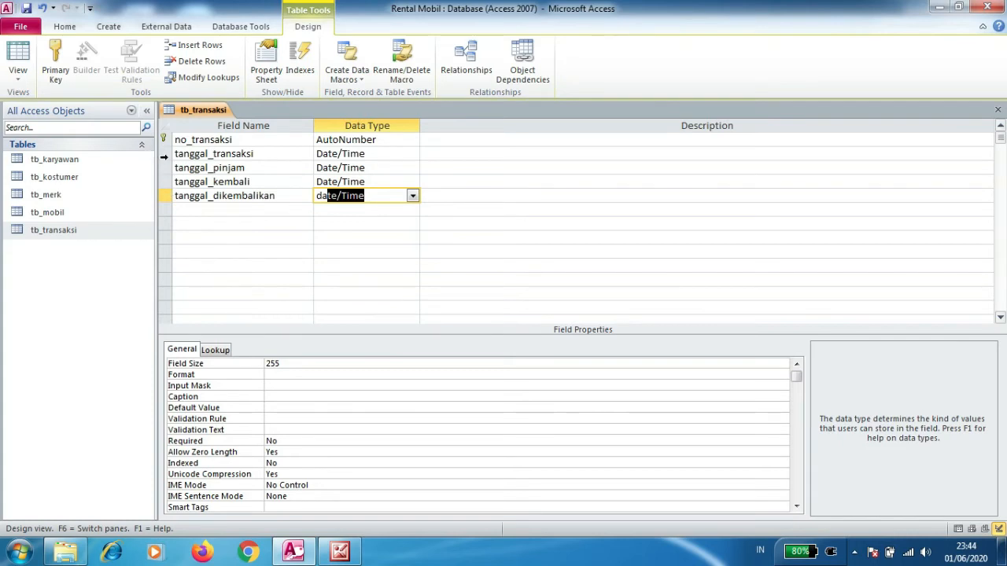
left_click(166, 170)
right_click(166, 170)
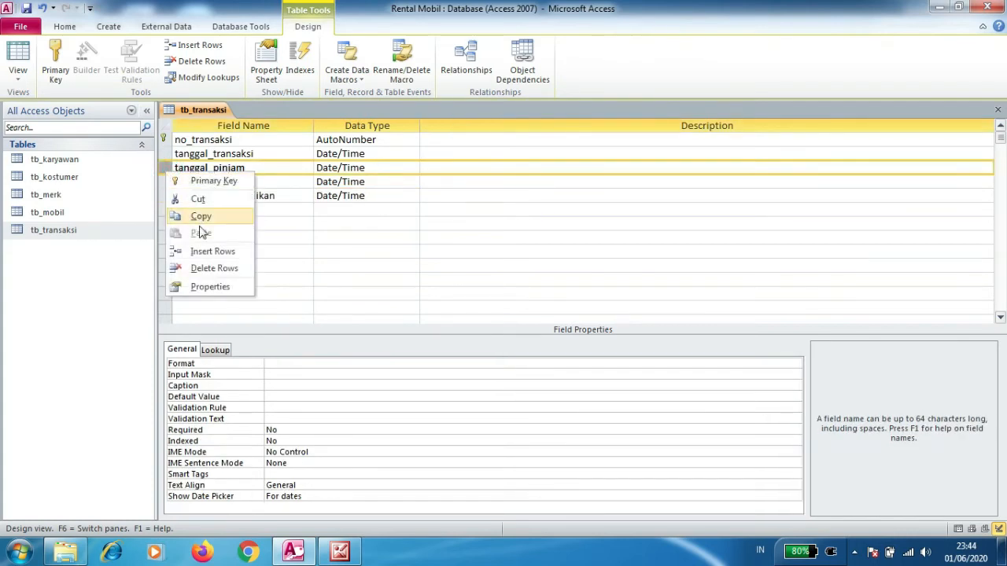
left_click(205, 252)
left_click(207, 168)
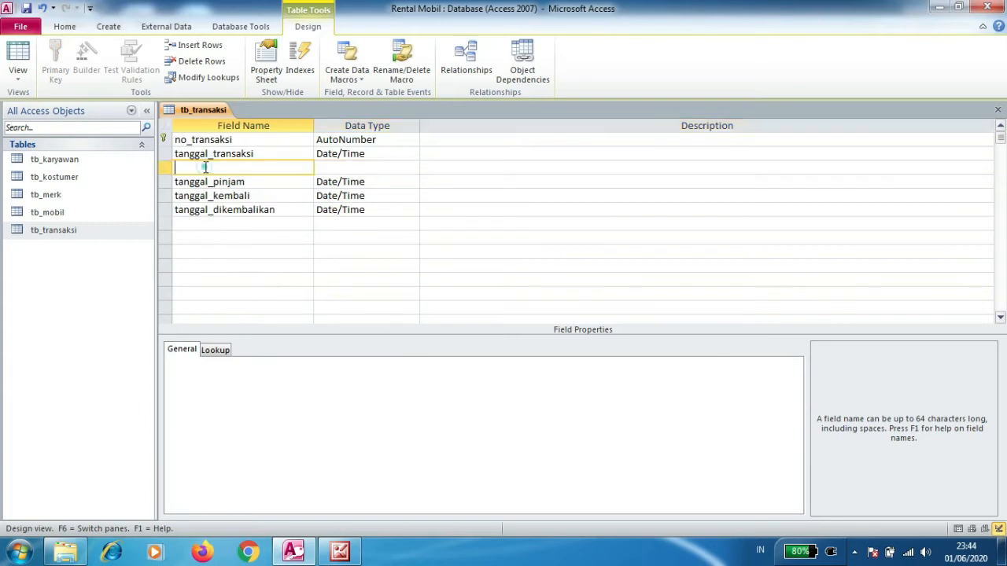
key("ctrl+z")
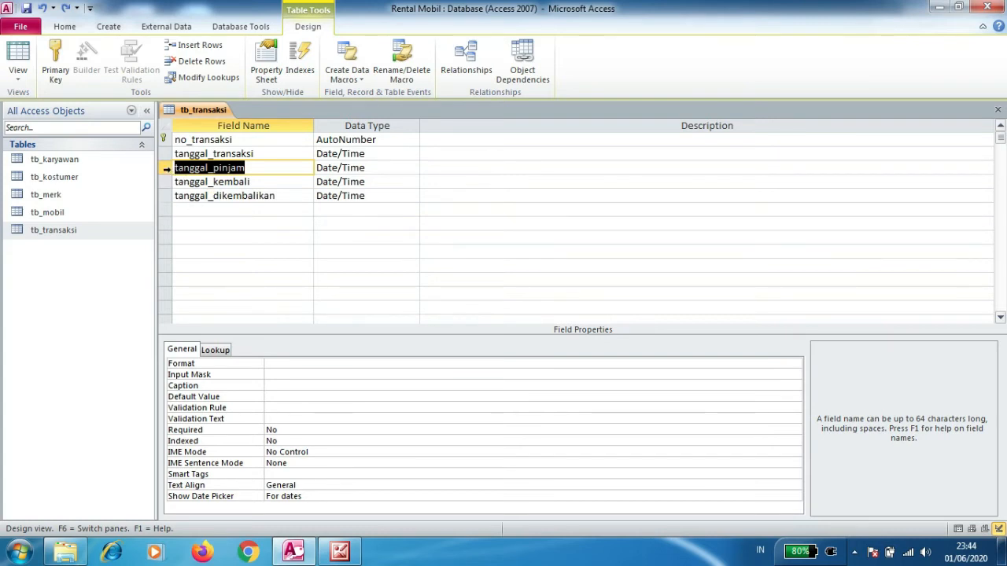
Insert a row above tanggal_pinjam and add a nama_kostumer field there with the Text data type
left_click(166, 168)
right_click(168, 173)
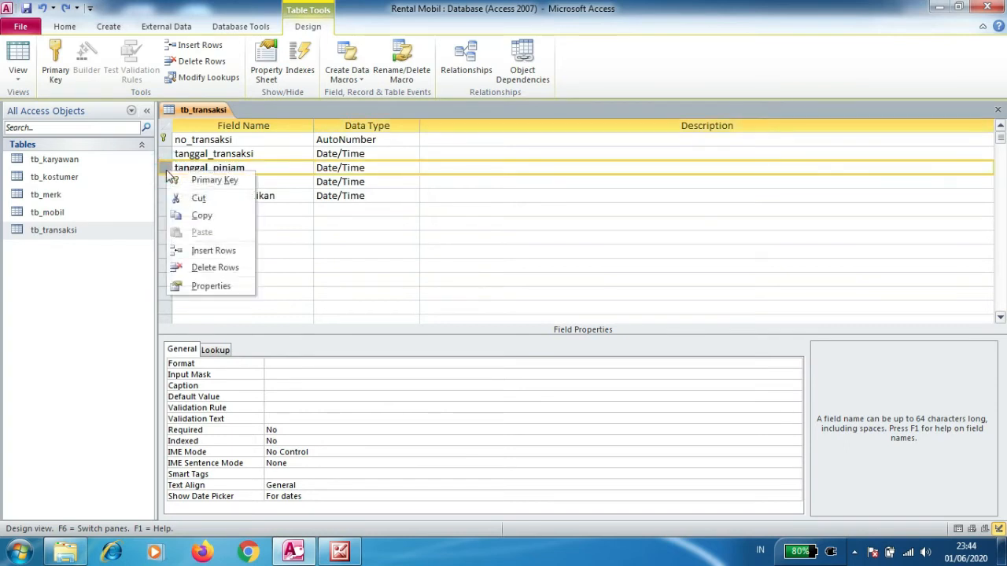
left_click(213, 250)
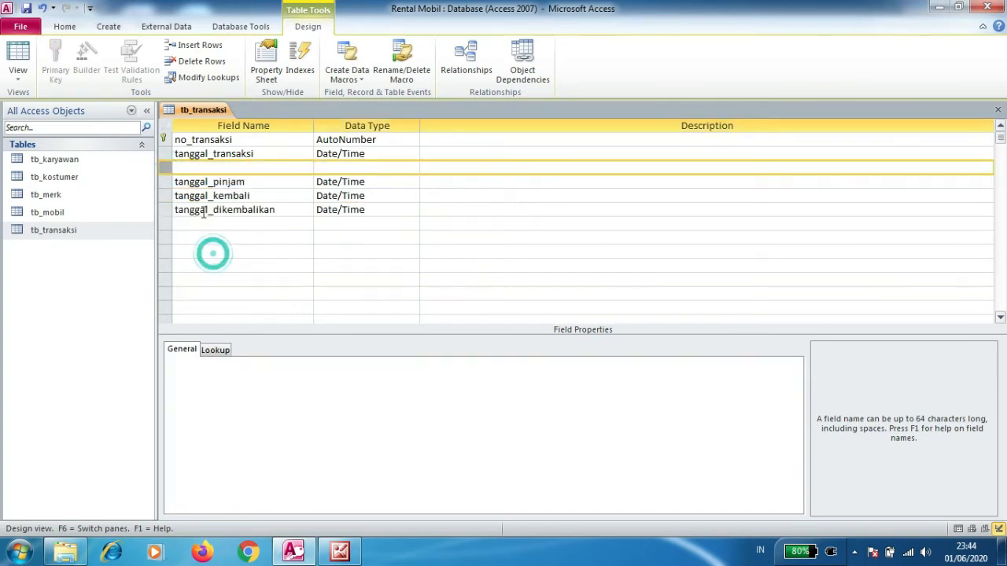
left_click(193, 167)
type("nama_kos")
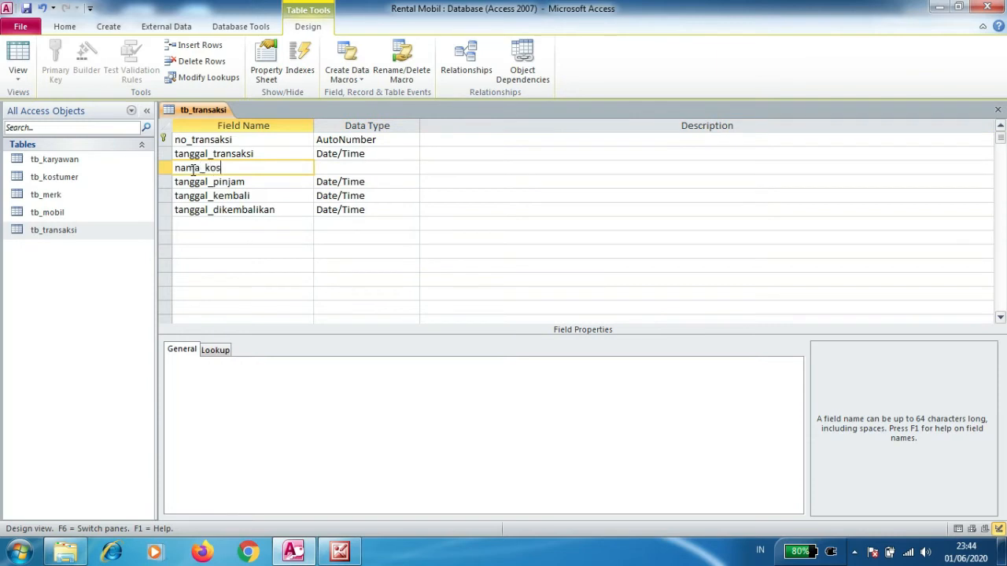
type("tumer")
key("Tab")
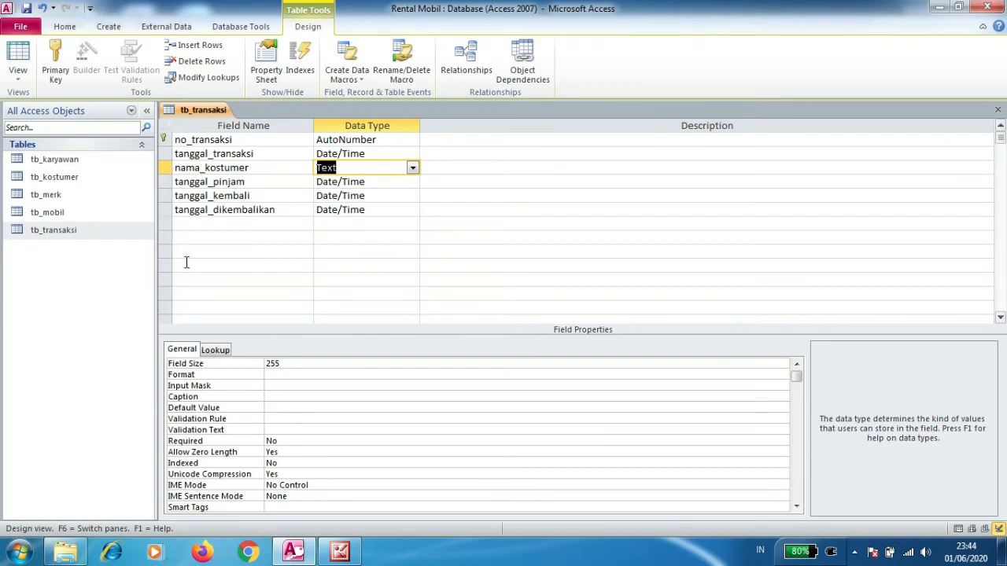
Add a merk_mobil field with the Text data type below tanggal_dikembalikan
left_click(213, 223)
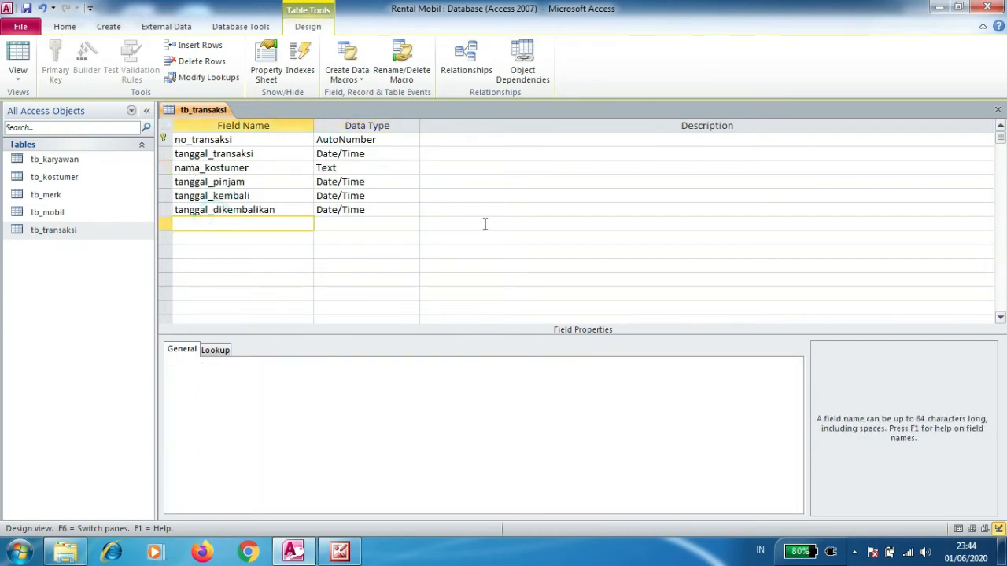
type("merk_mobil")
key("Tab")
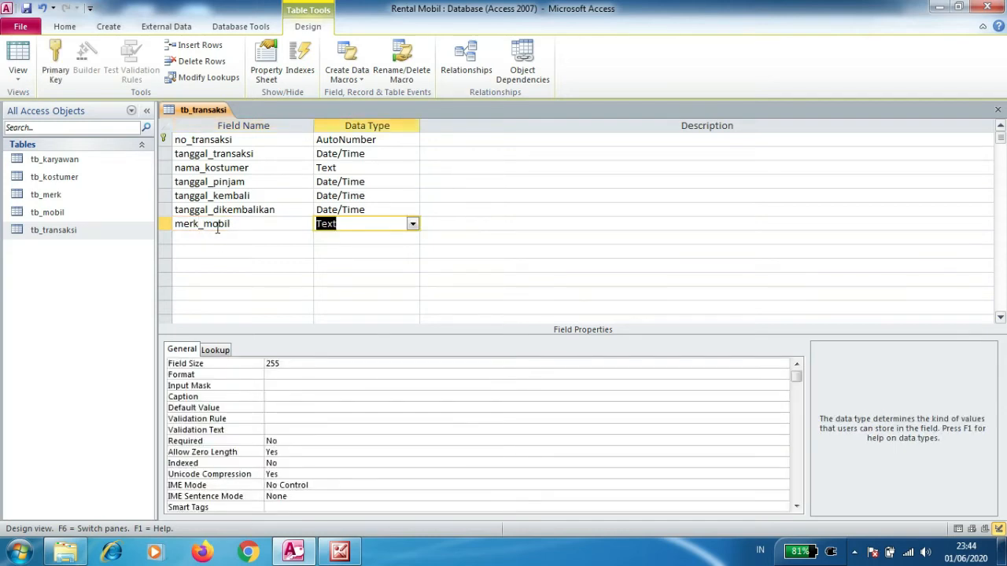
Add a harga_sewa field with the Number data type below merk_mobil
left_click(249, 240)
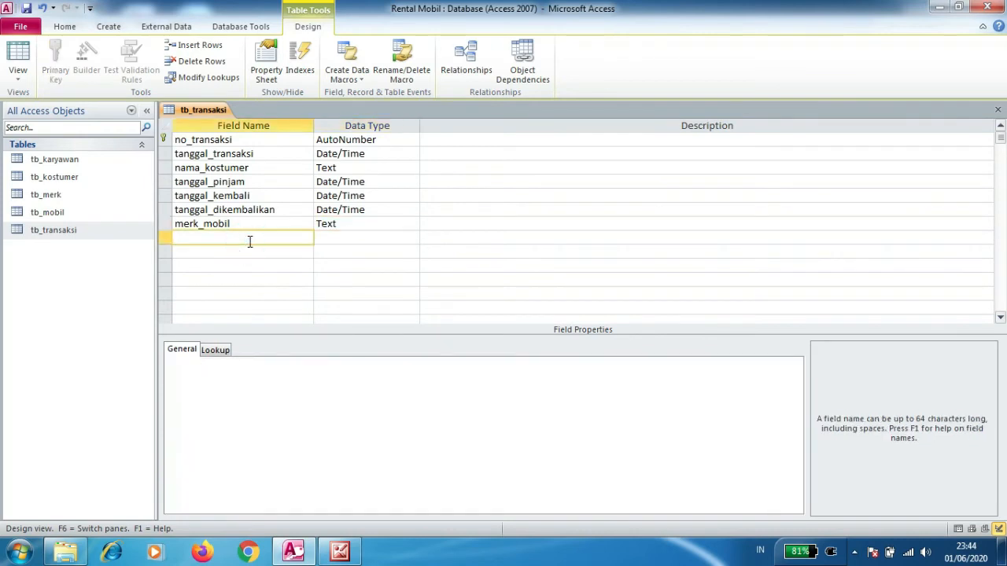
type("harga_sewa")
key("Tab")
type("nu")
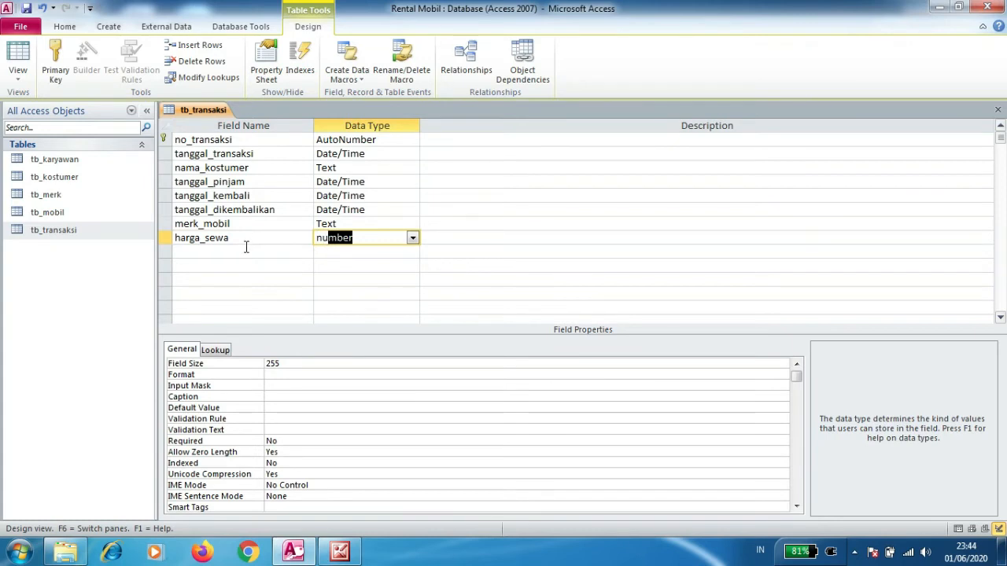
Add a denda field with the Number data type below harga_sewa
left_click(244, 248)
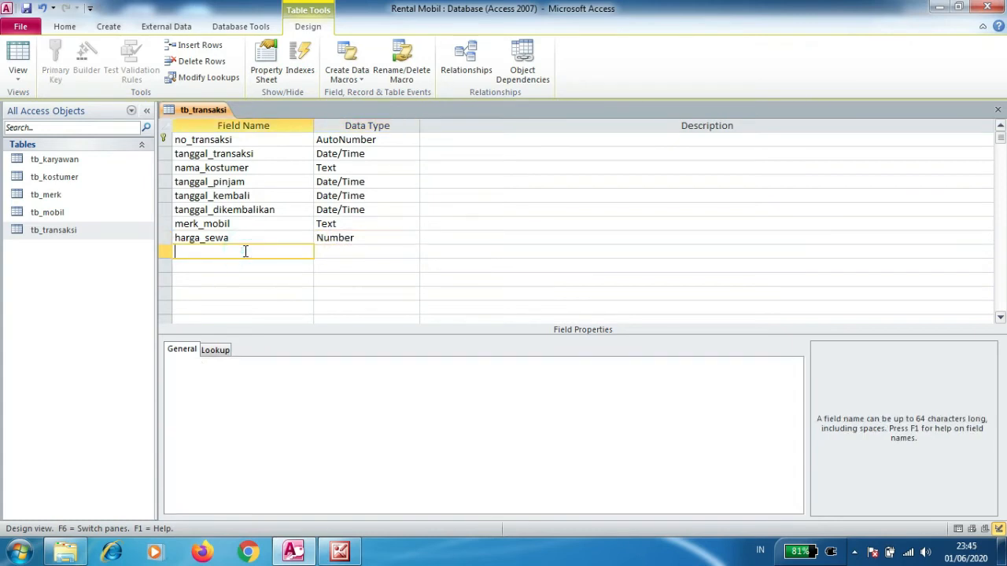
type("e")
key("BackSpace")
type("denda")
key("Tab")
type("nu")
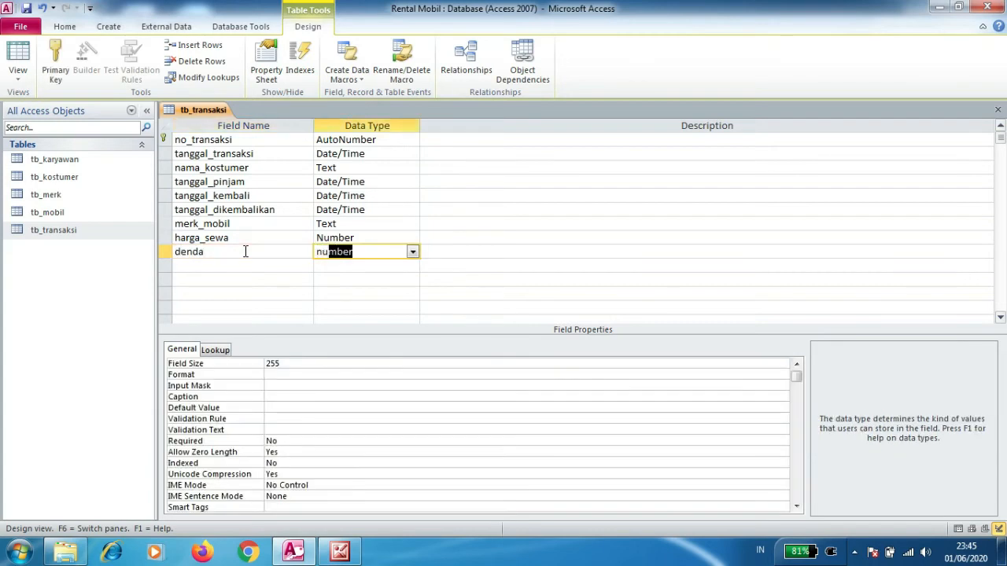
Add a total_denda field with the Number data type below denda
key("Down")
key("shift+Tab")
type("t")
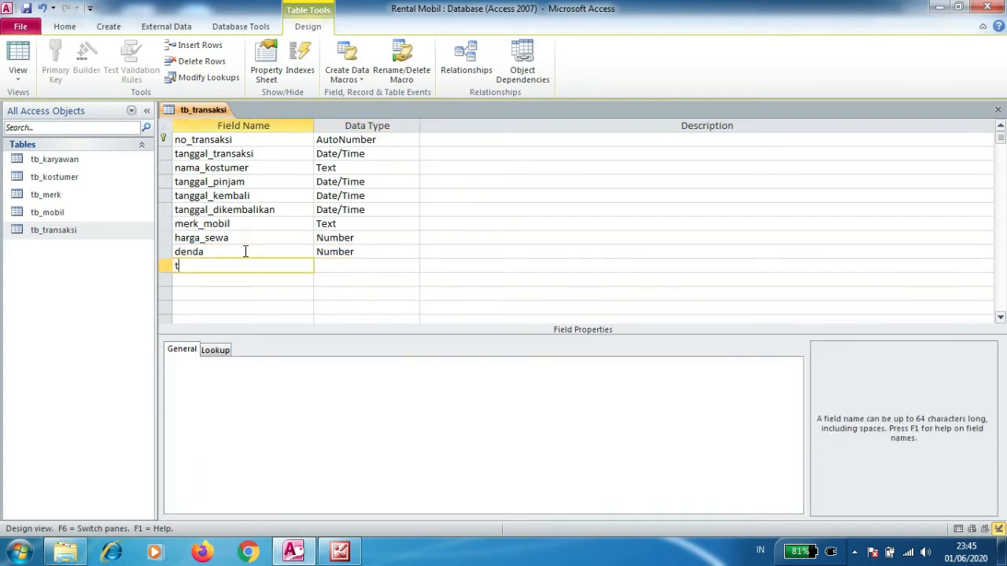
type("otal_denda")
key("Tab")
type("num")
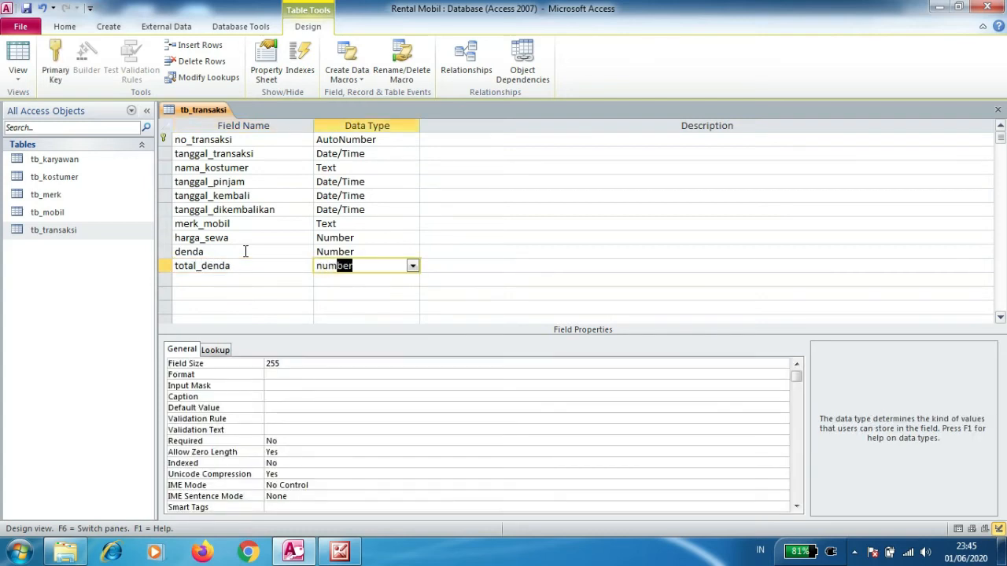
Add a total_biaya field with the Number data type below total_denda
key("Down")
key("Left")
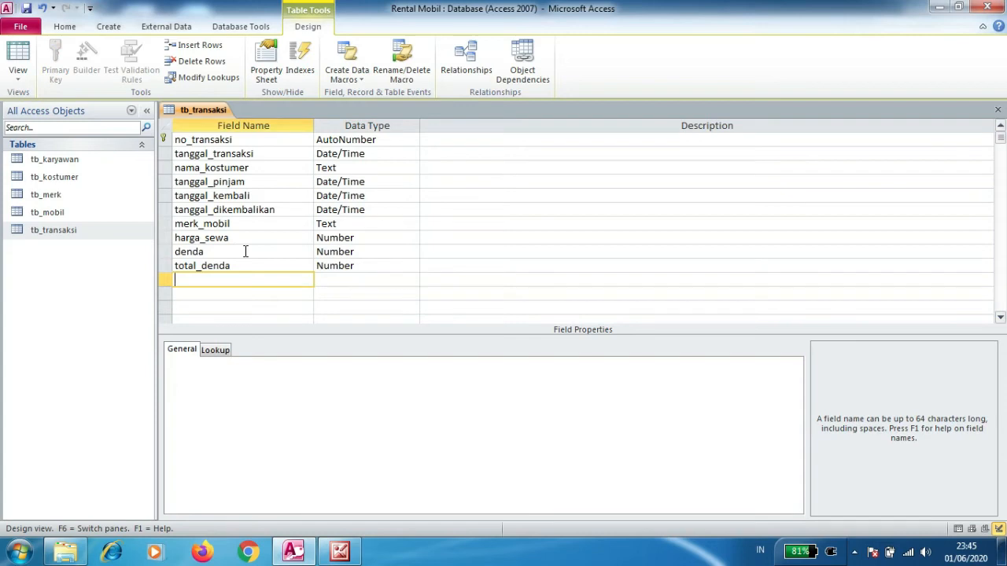
type("total_biaya")
key("Tab")
type("nu")
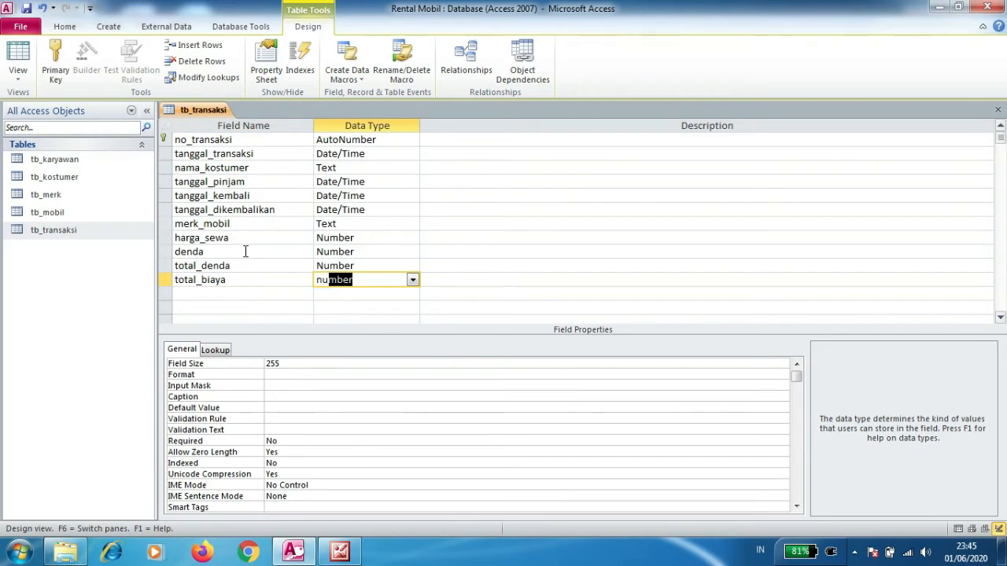
Add a sisa field with the Number data type below total_biaya
key("Down")
key("Left")
type("sisa")
key("Tab")
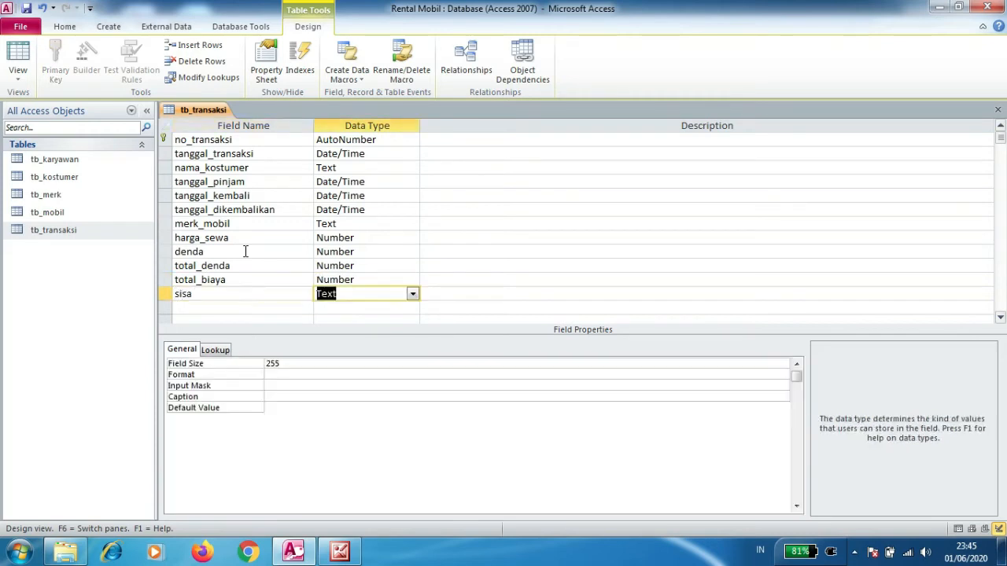
type("number")
Add a keterangan field with the Text data type below sisa
key("Down")
key("Left")
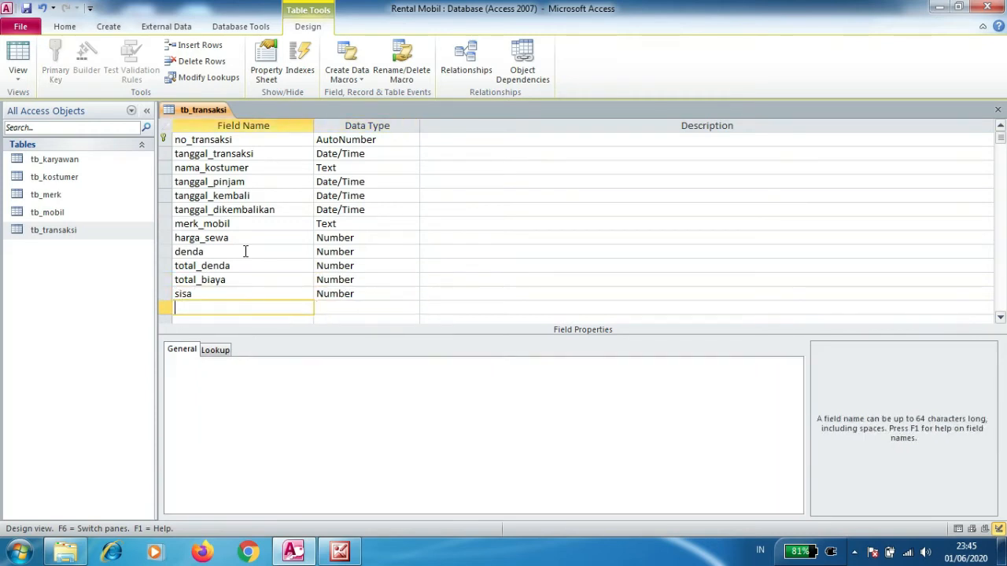
type("keterangan")
left_click(352, 309)
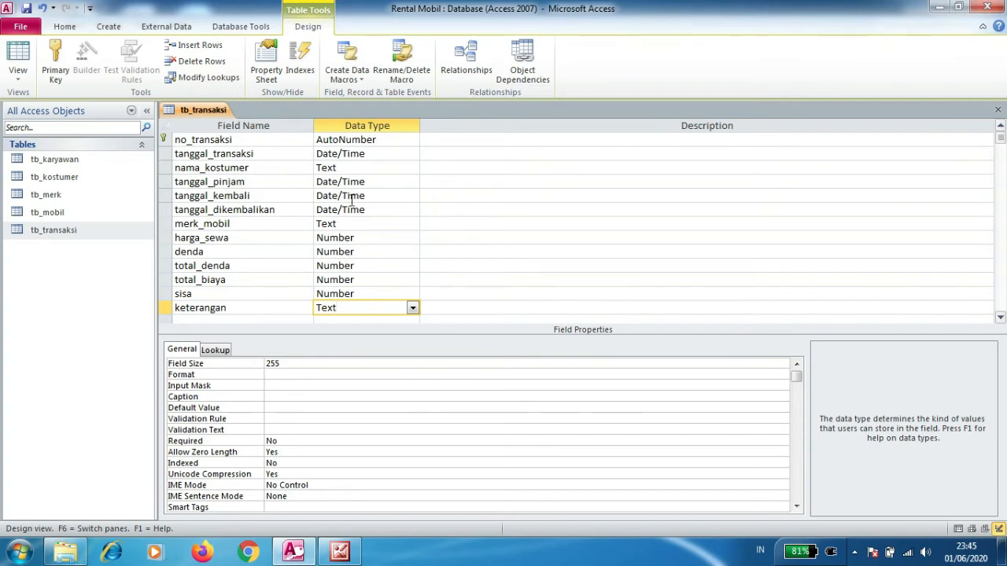
Open tb_kostumer in Design View and check the field size of its nama_kostumer field
left_click(278, 168)
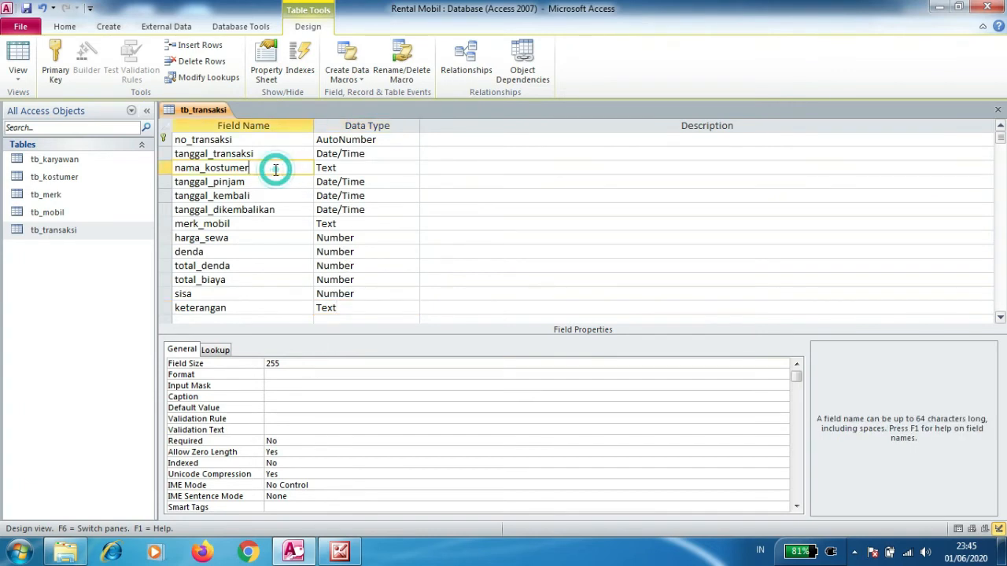
right_click(77, 179)
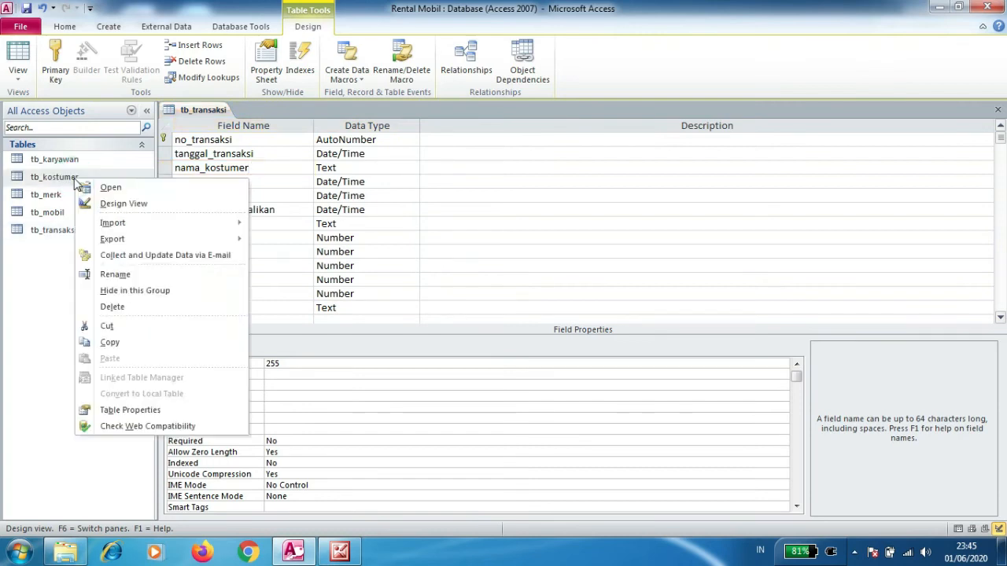
left_click(103, 206)
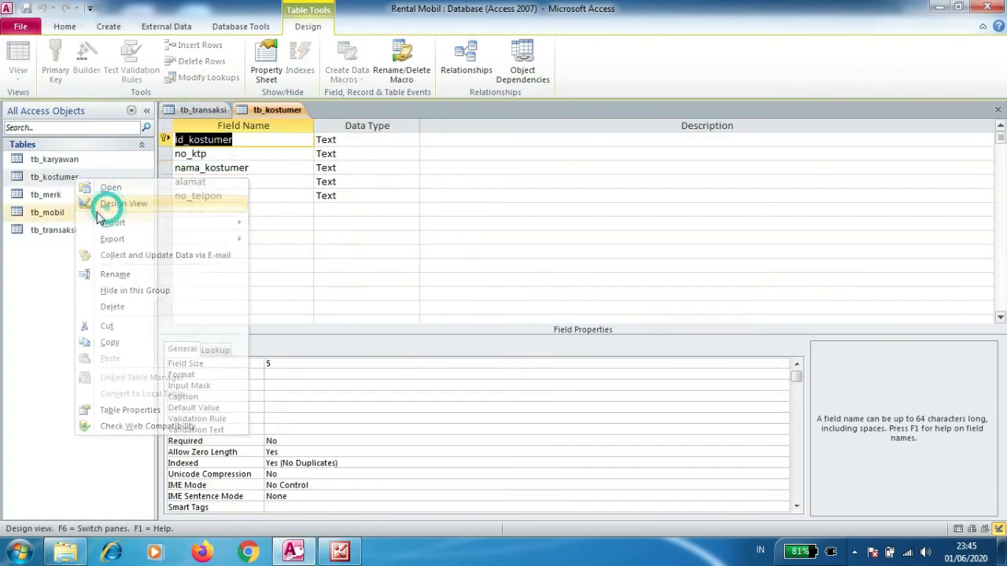
left_click(282, 168)
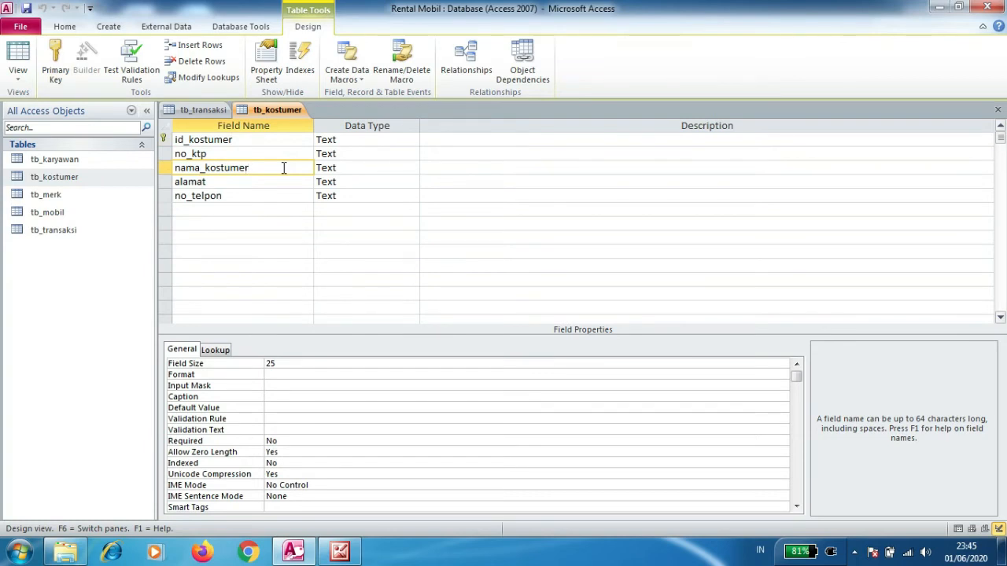
left_click(293, 363)
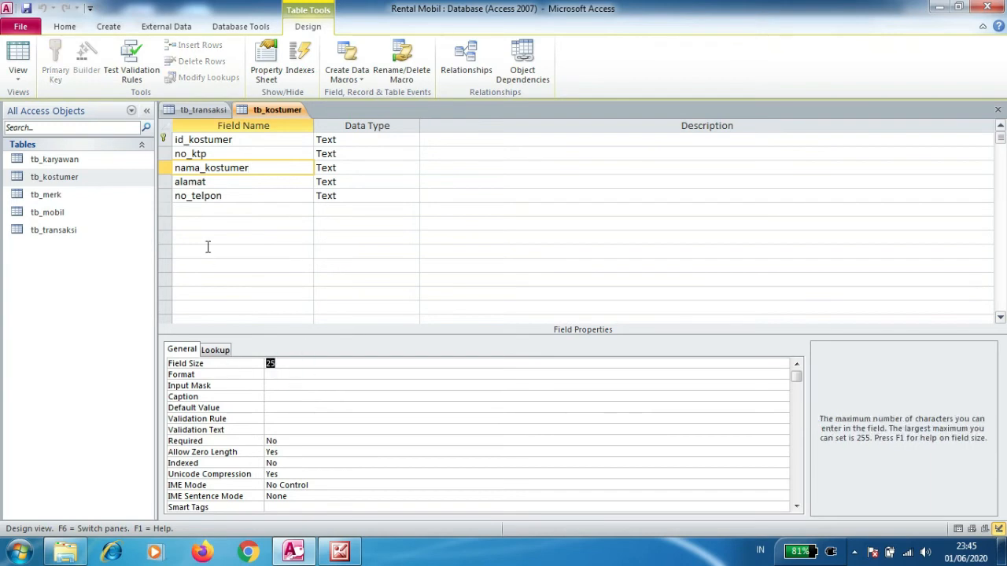
Return to the tb_transaksi design and set the field size of nama_kostumer to 25
left_click(204, 111)
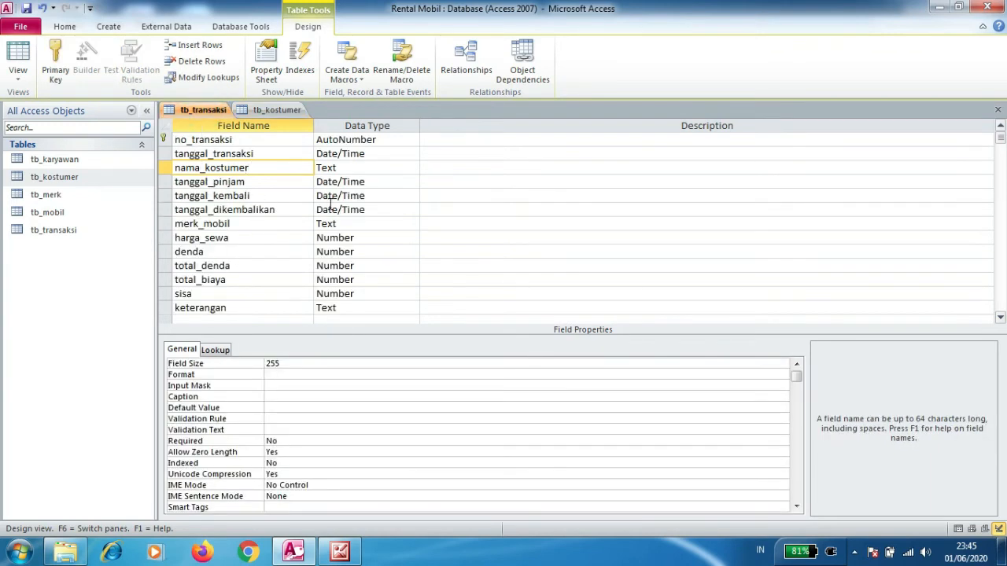
left_click(356, 168)
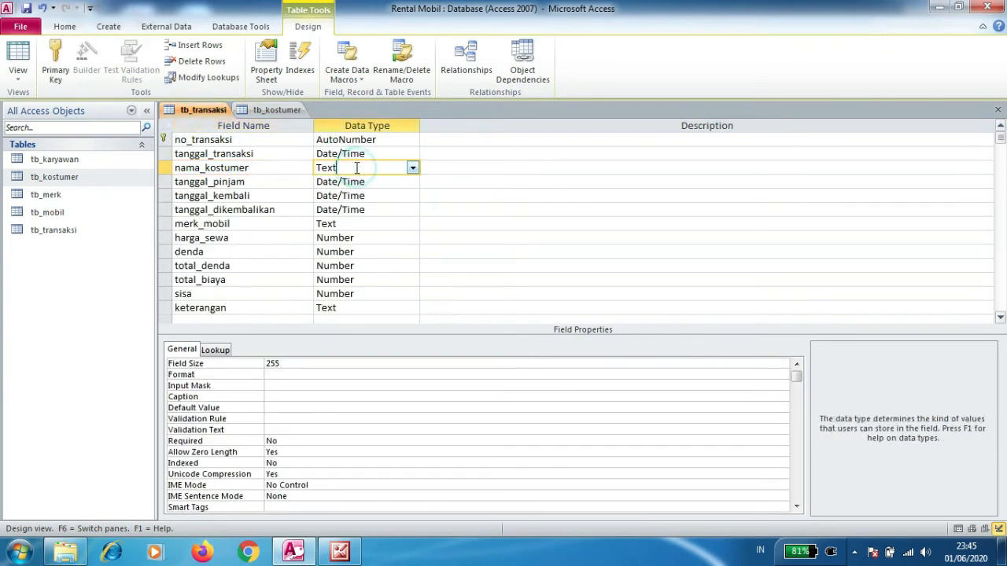
double_click(287, 363)
type("25")
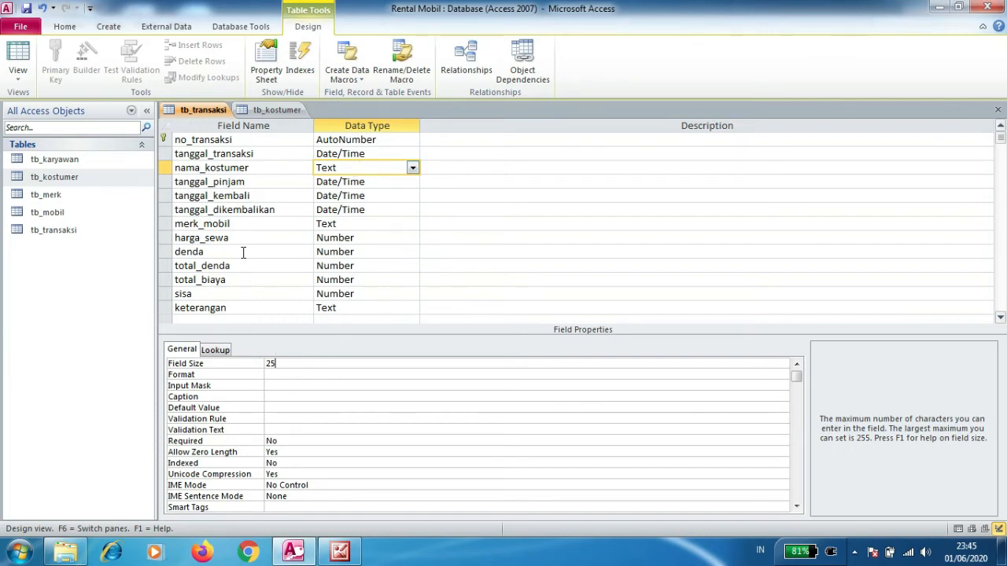
Open tb_merk in Design View and check the field size of its merk_mobil field
left_click(226, 224)
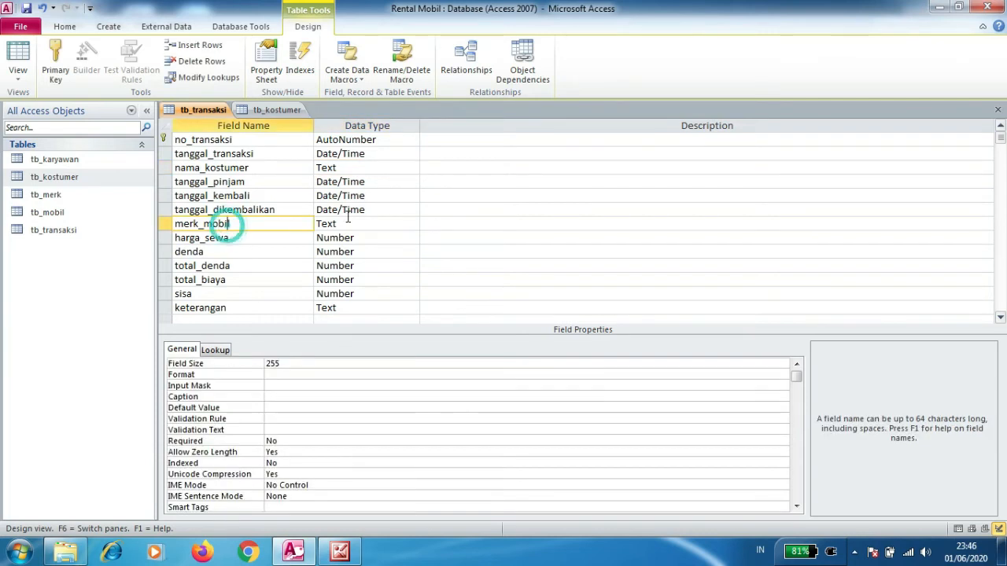
left_click(69, 202)
right_click(69, 203)
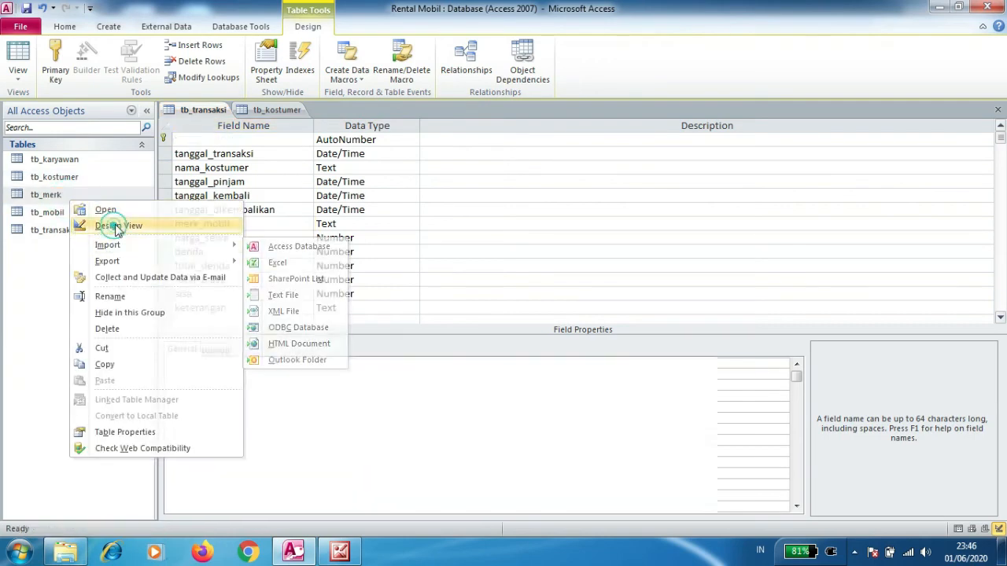
left_click(102, 222)
left_click(281, 154)
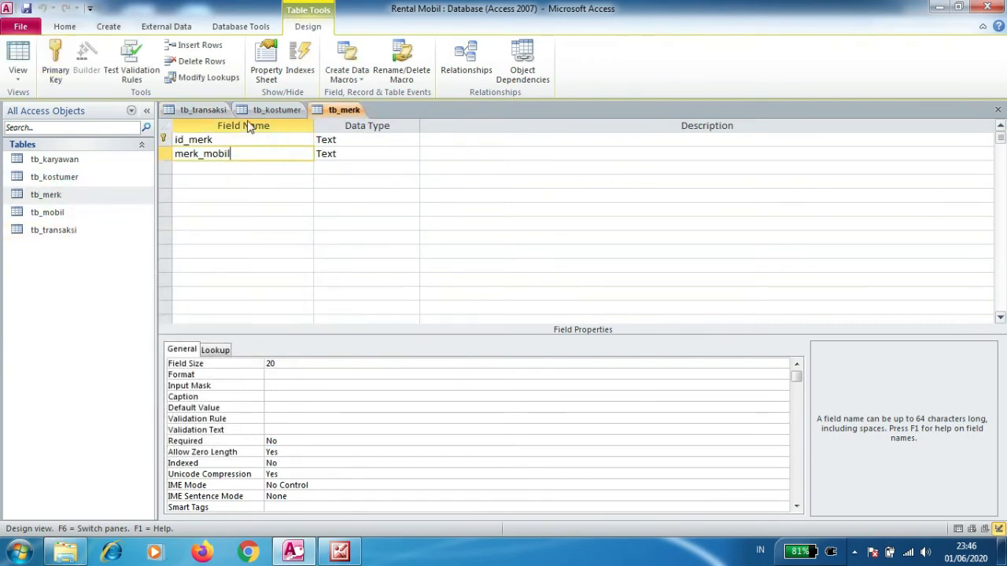
Return to the tb_transaksi design and set the field size of merk_mobil to 20
left_click(203, 110)
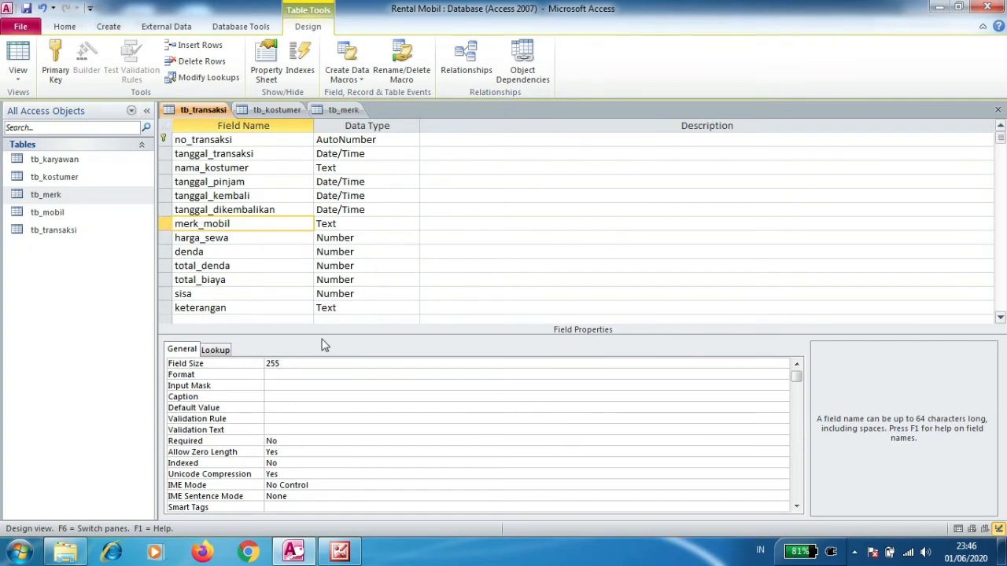
double_click(298, 362)
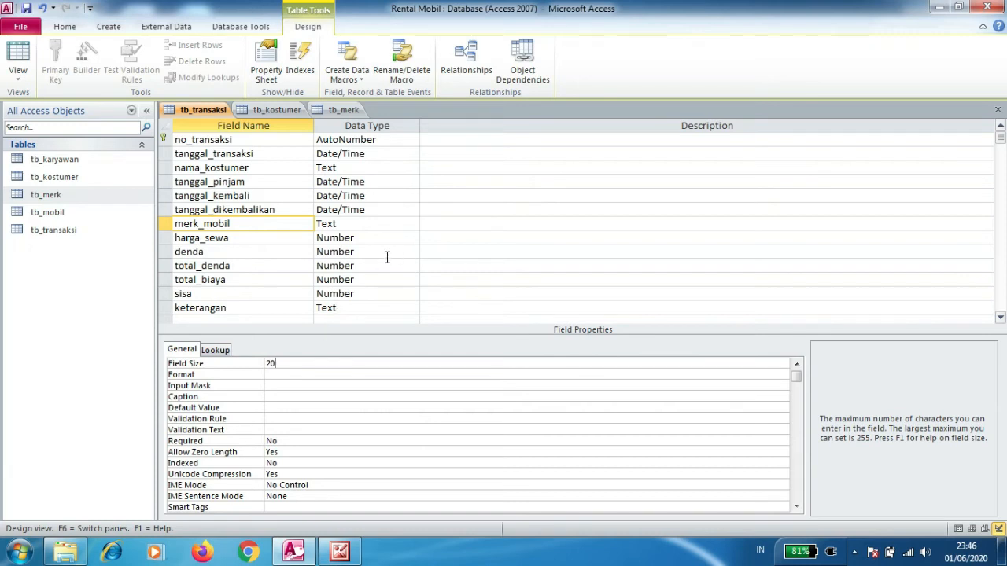
left_click(371, 167)
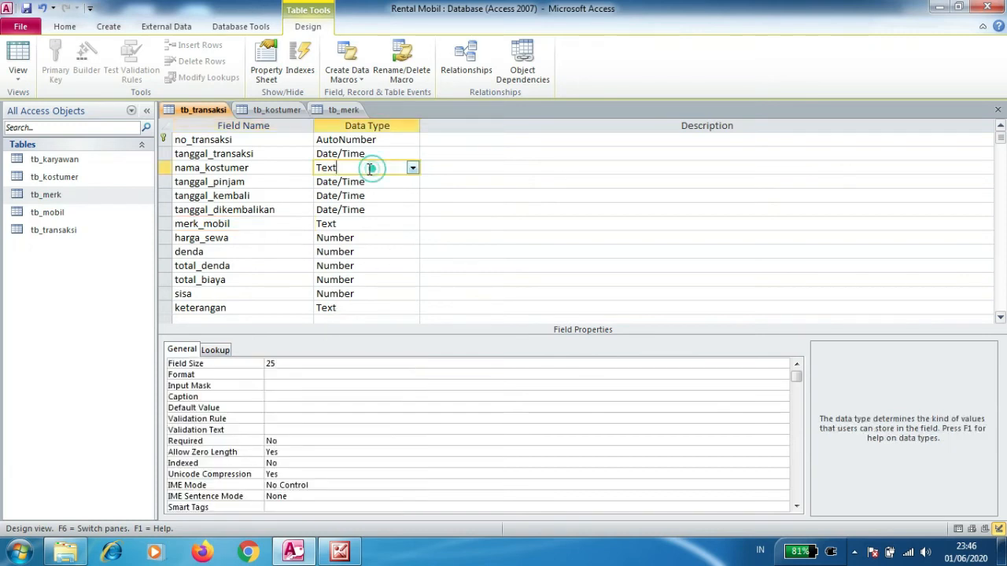
left_click(372, 224)
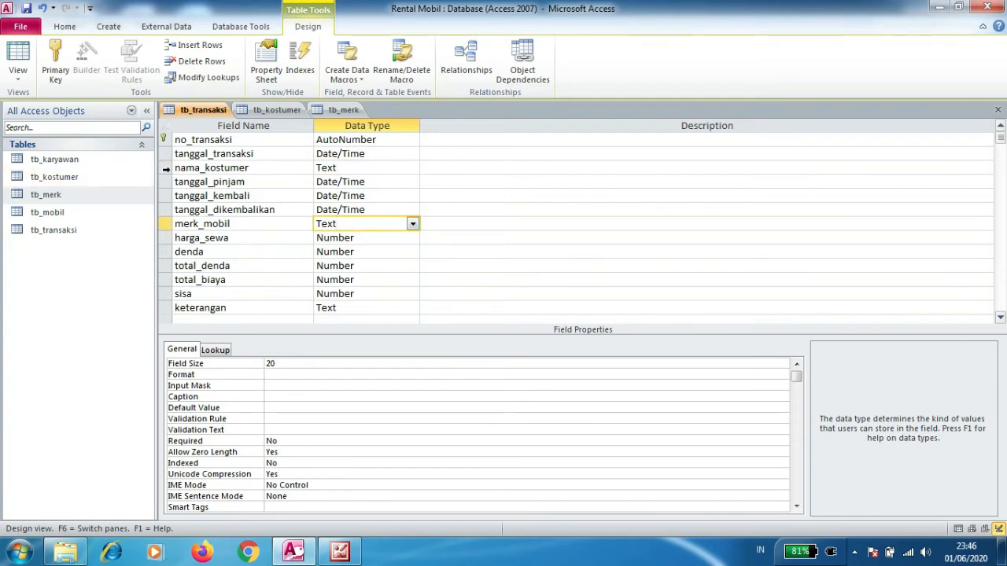
Insert a nama_karyawan field with the Text data type above nama_kostumer in tb_transaksi
left_click(165, 168)
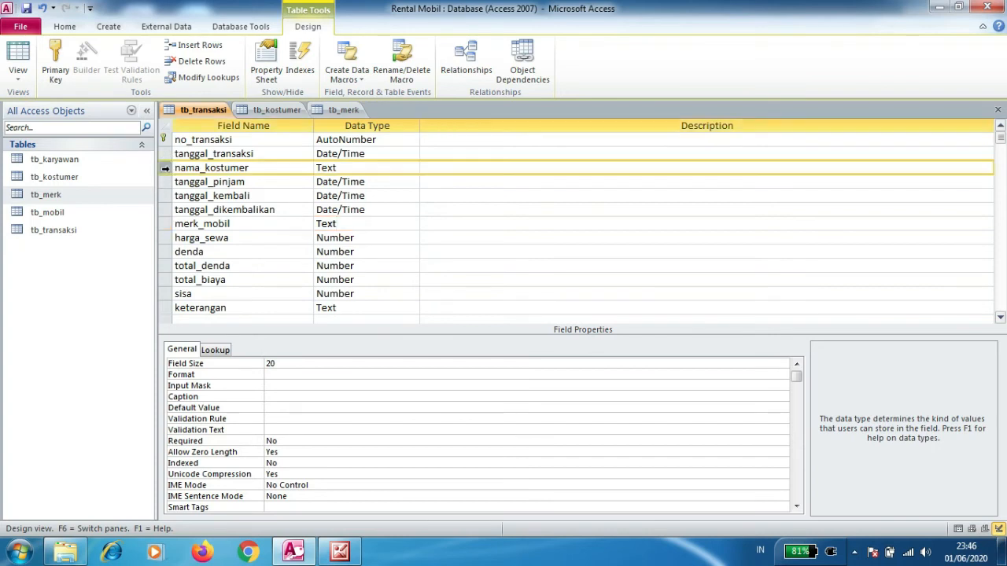
right_click(165, 169)
left_click(211, 250)
left_click(203, 167)
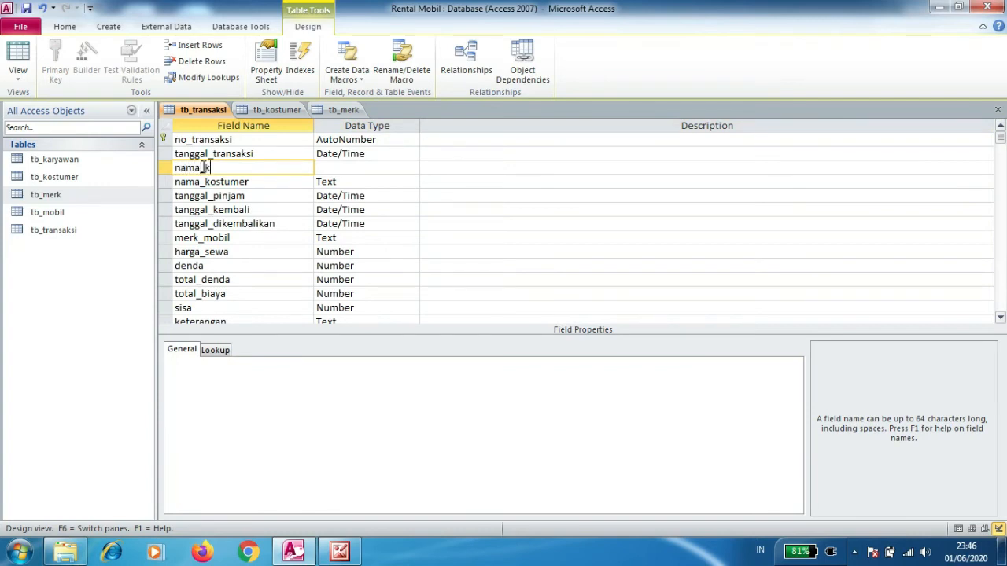
type("nama_karyawan")
key("Tab")
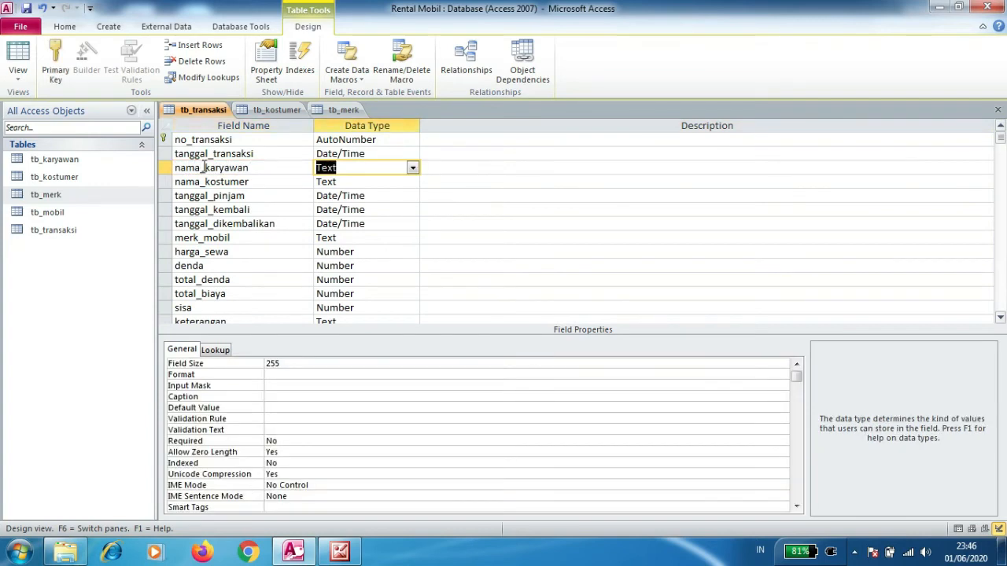
Open tb_karyawan in Design View and check the field size of its nama_karyawan field
left_click(68, 161)
right_click(68, 162)
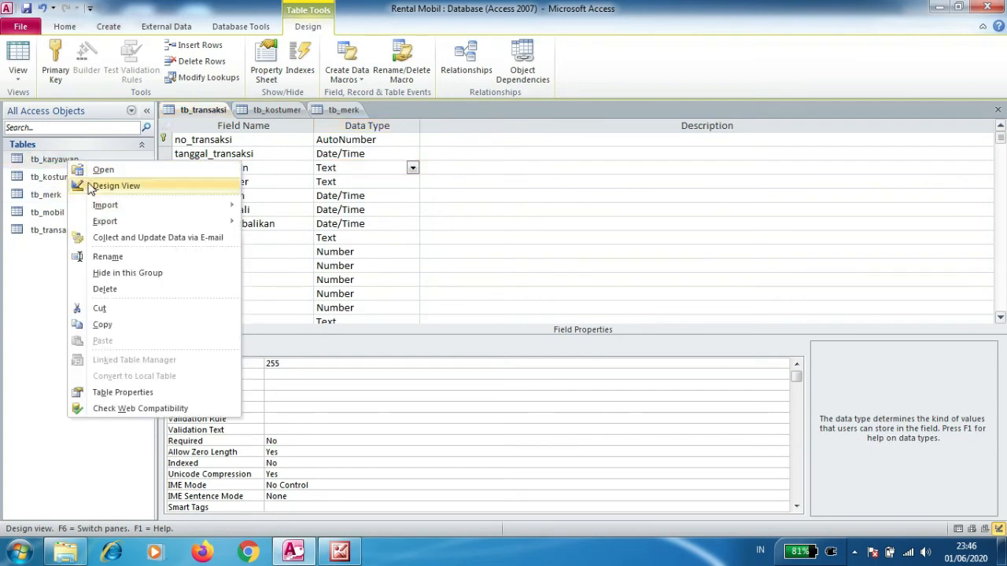
left_click(115, 185)
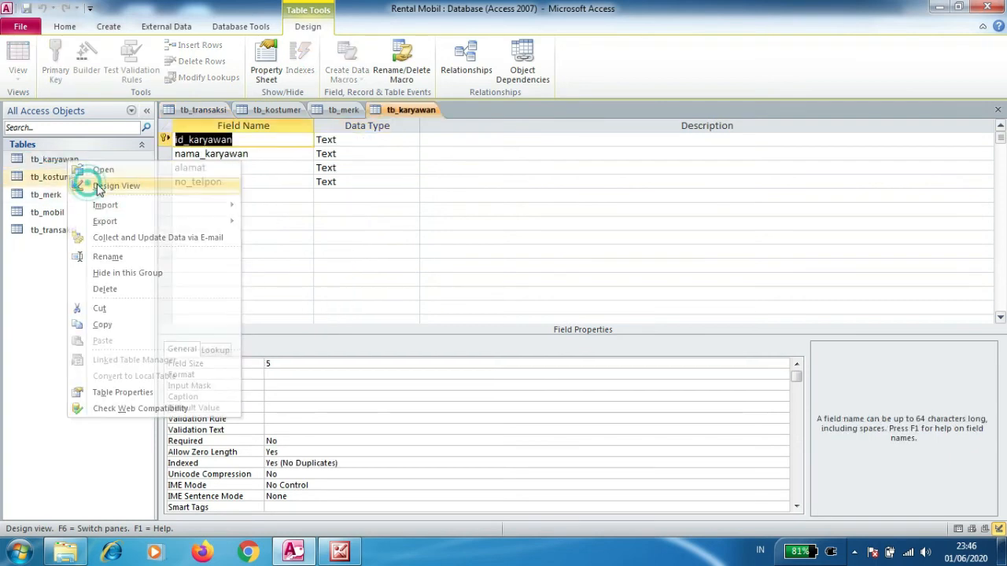
left_click(269, 151)
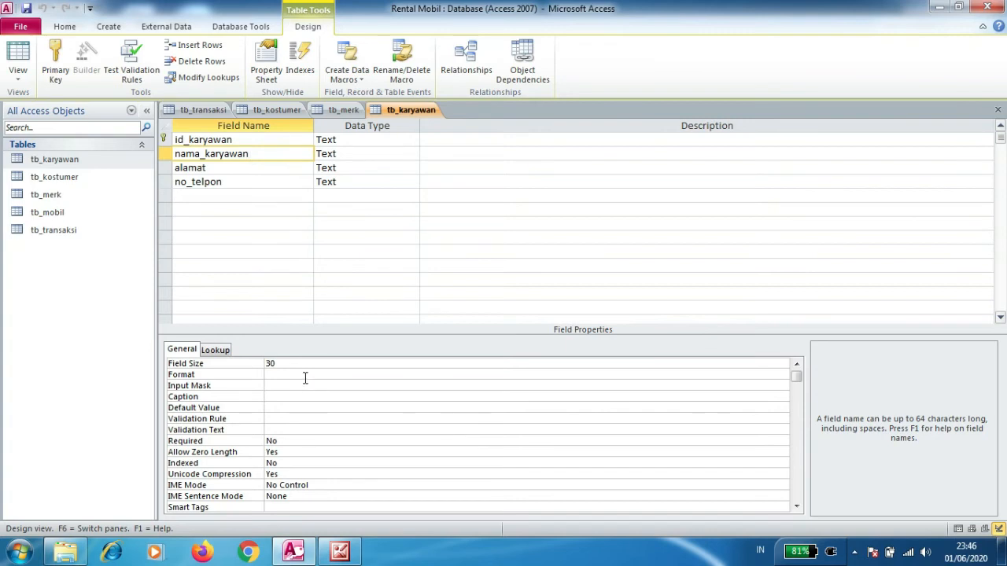
Return to the tb_transaksi design, set the field size of nama_karyawan to 30 and save the table
left_click(198, 109)
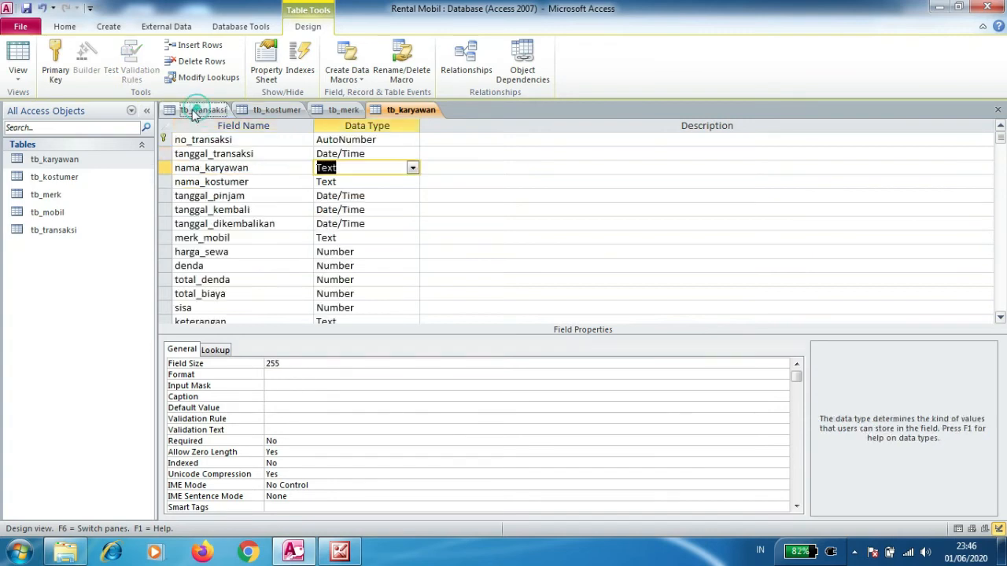
left_click(266, 364)
type("30")
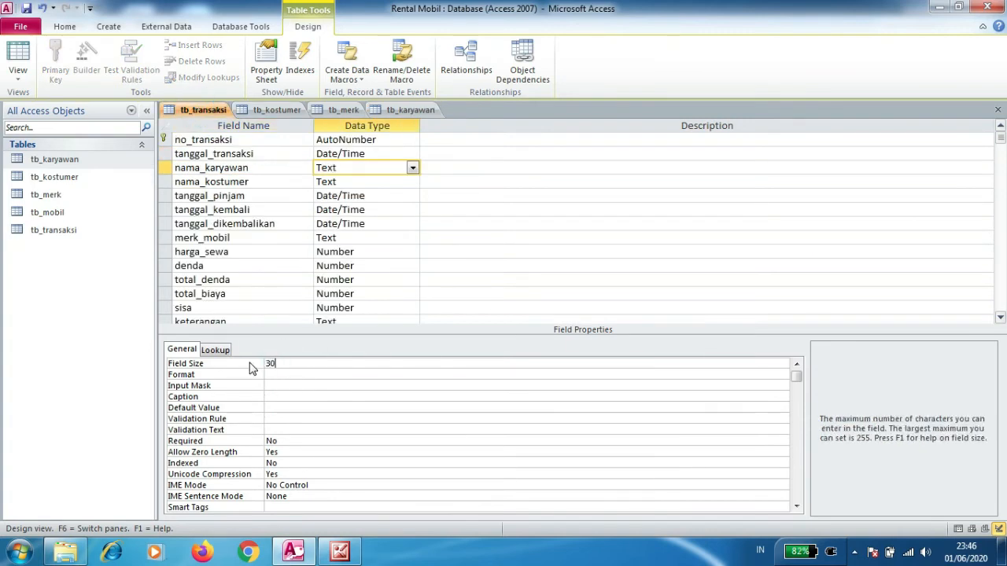
left_click(477, 225)
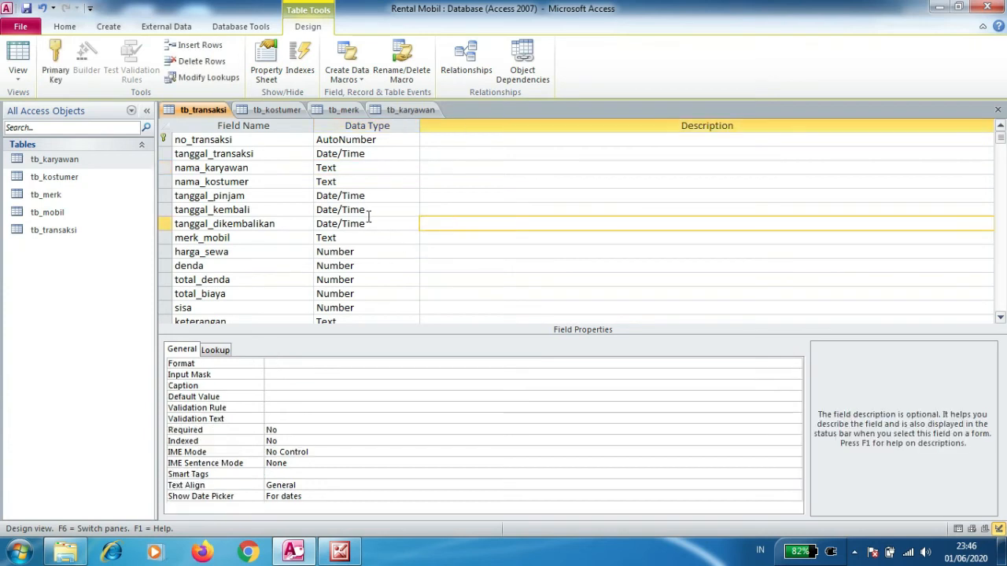
scroll(360, 225, "down", 3)
scroll(359, 225, "up", 2)
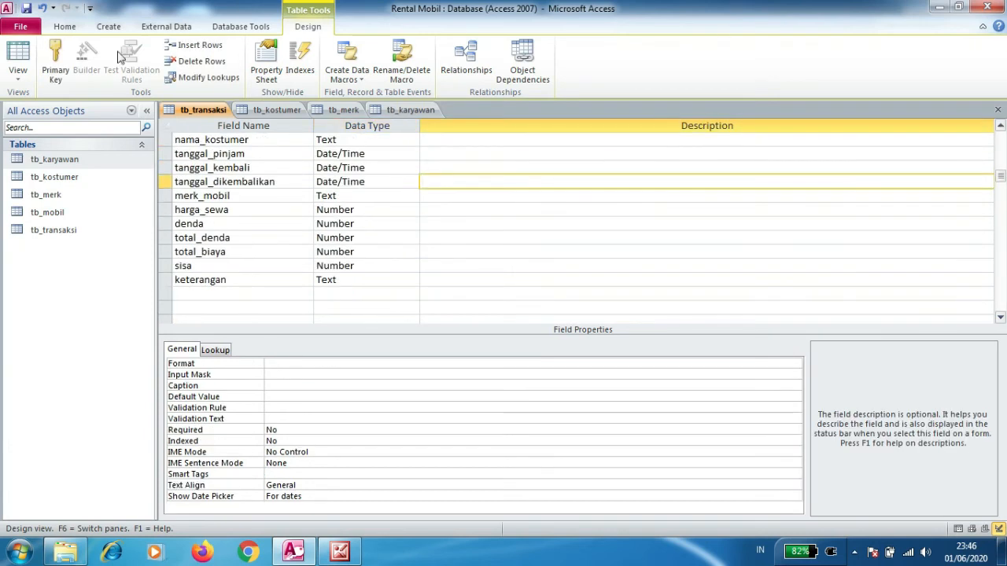
scroll(371, 229, "up", 1)
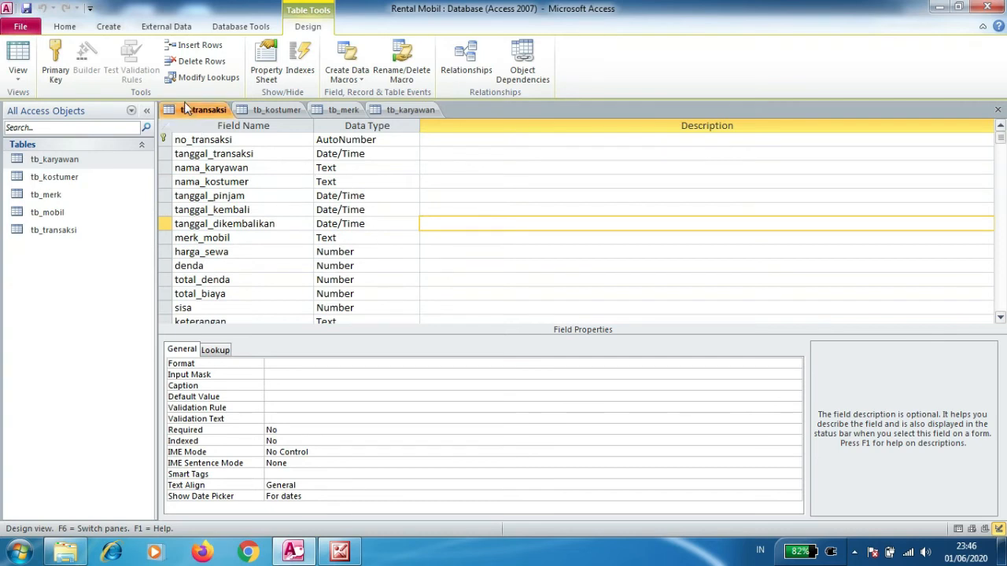
Close the tb_kostumer, tb_merk and tb_karyawan designs, leaving only tb_transaksi open
left_click(272, 112)
left_click(338, 111)
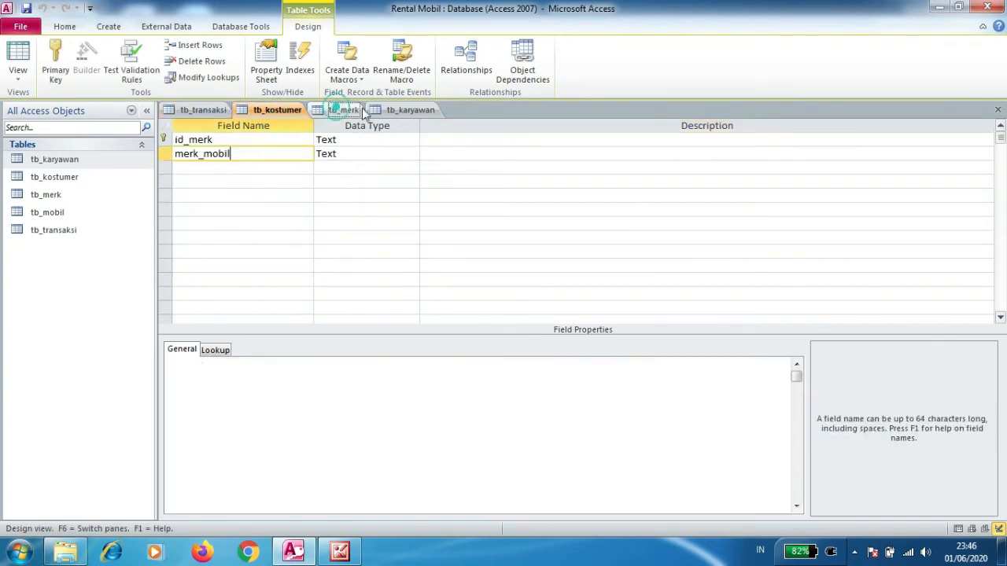
left_click(405, 110)
left_click(272, 109)
right_click(272, 109)
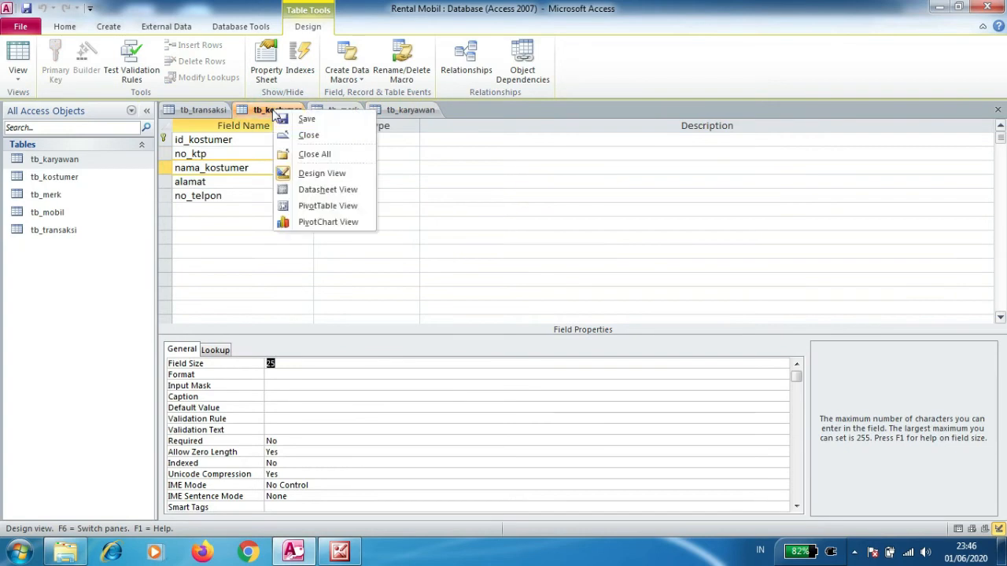
left_click(306, 136)
right_click(272, 109)
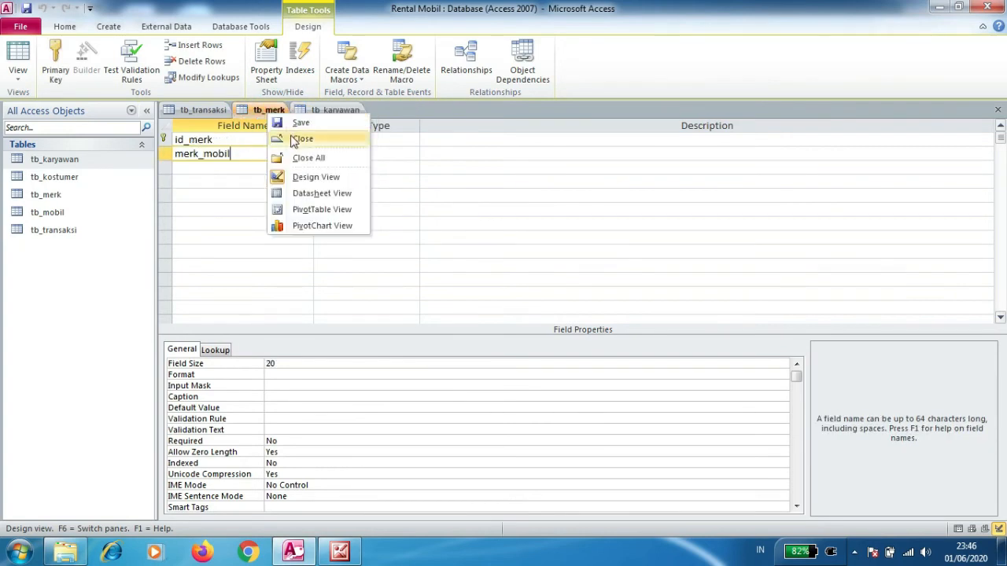
left_click(283, 136)
right_click(272, 111)
left_click(295, 139)
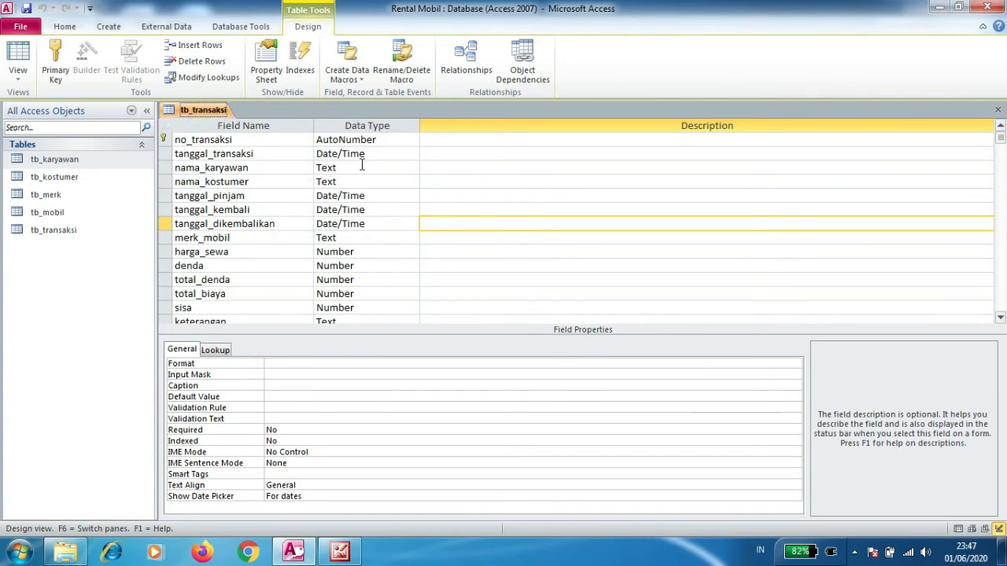
Start the Lookup Wizard for nama_karyawan in tb_transaksi, taking its values from the table tb_karyawan
left_click(361, 167)
left_click(412, 168)
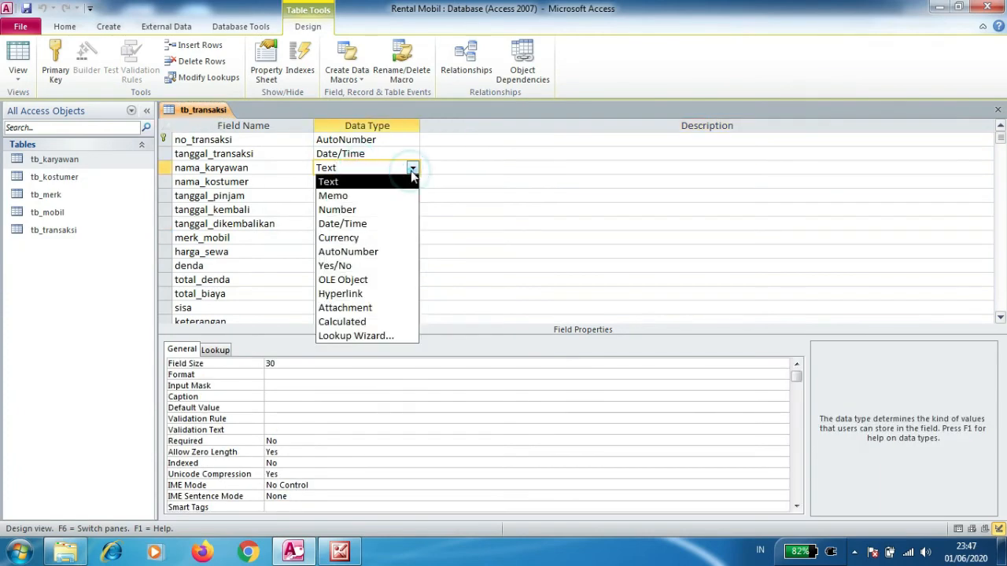
left_click(388, 336)
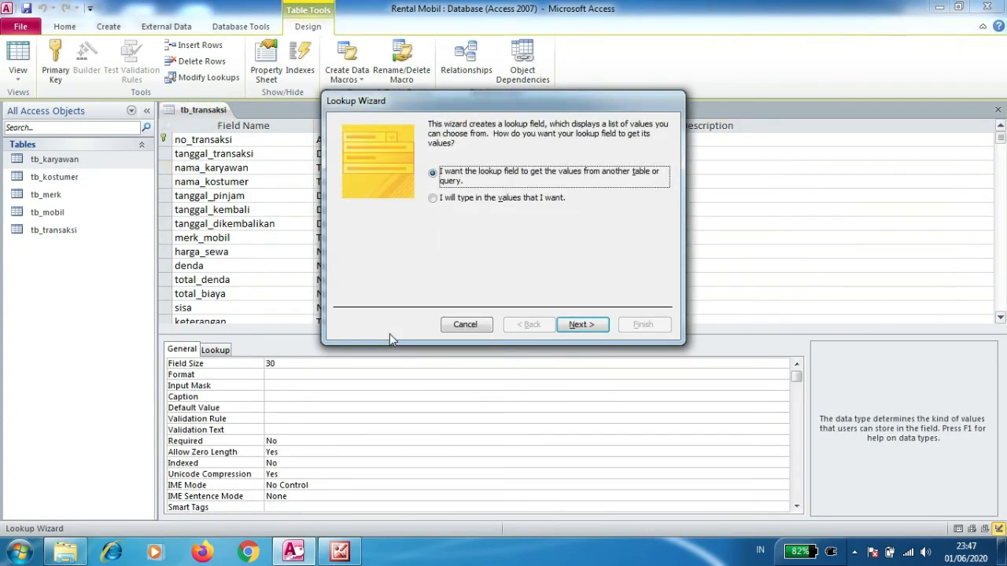
left_click(580, 325)
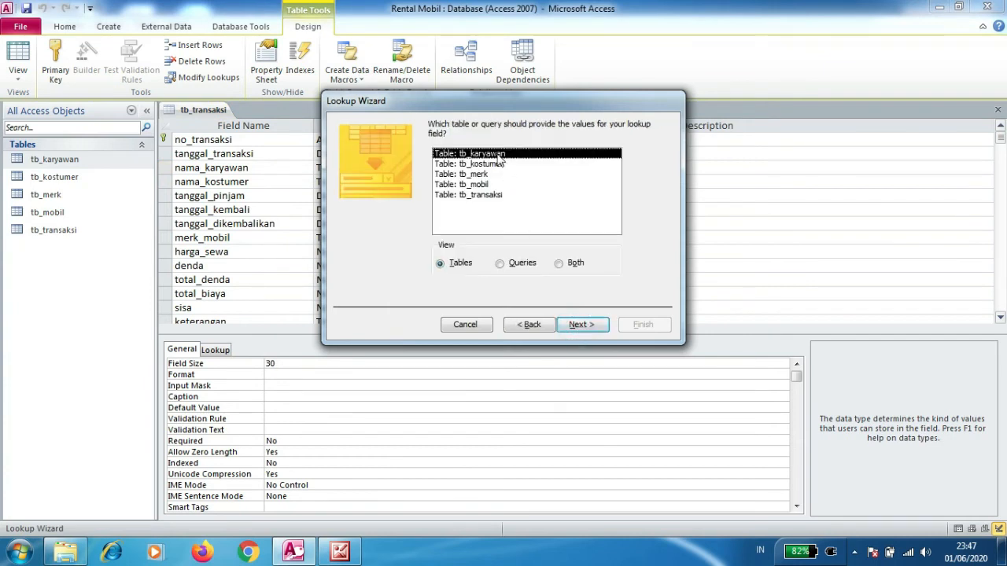
left_click(579, 324)
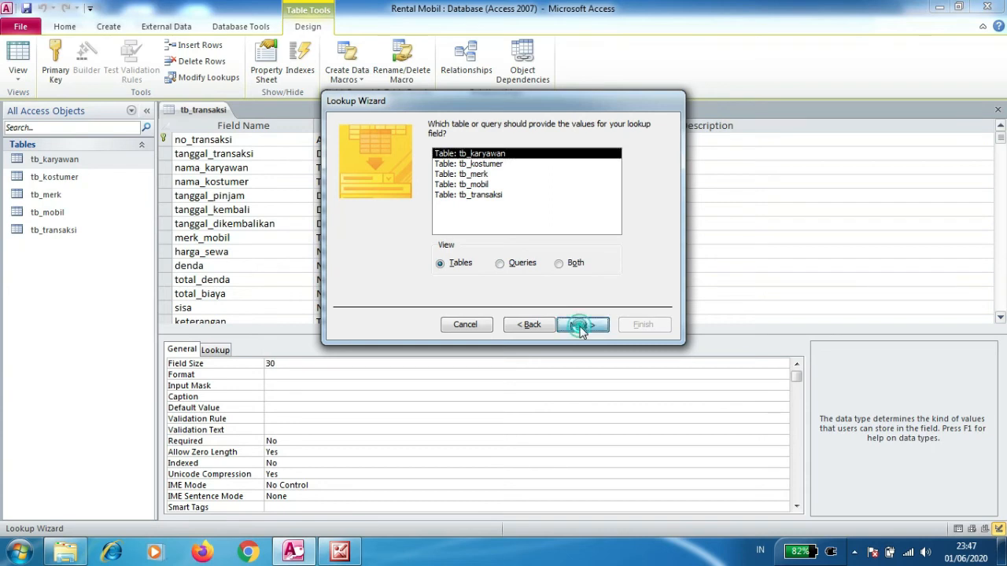
Include id_karyawan and nama_karyawan as the lookup fields and sort the list by id_karyawan in ascending order
left_click(480, 229)
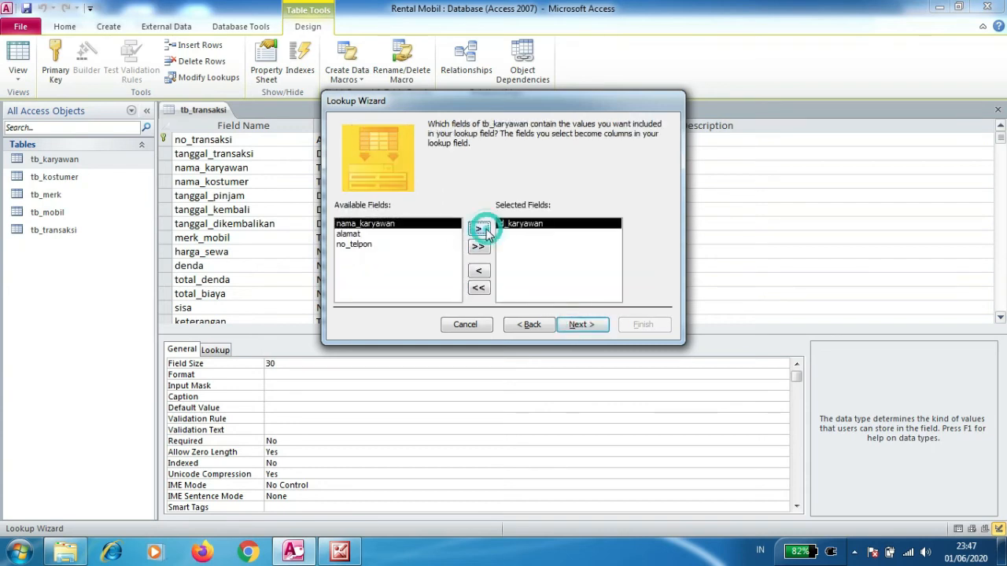
left_click(481, 231)
left_click(581, 325)
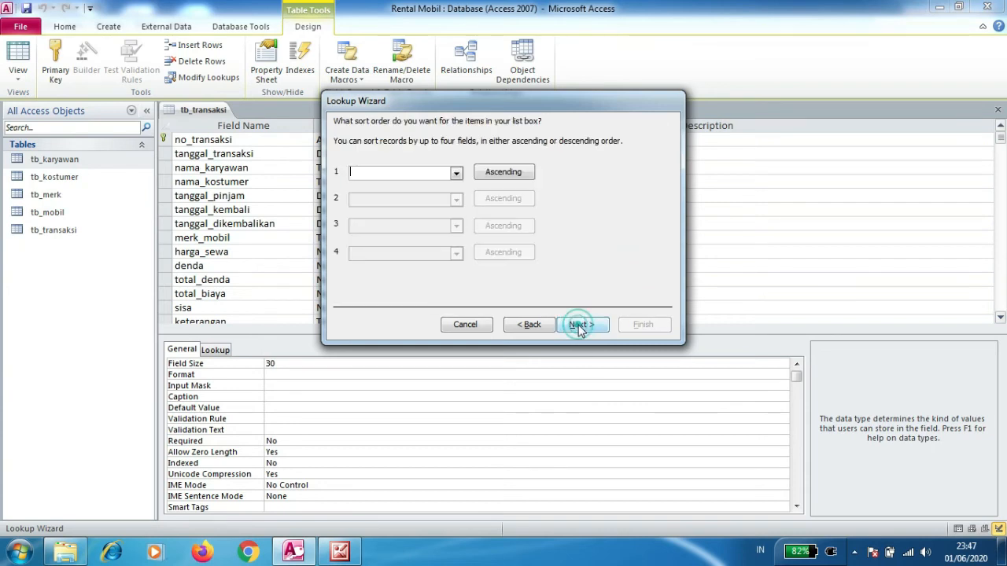
left_click(456, 174)
left_click(412, 195)
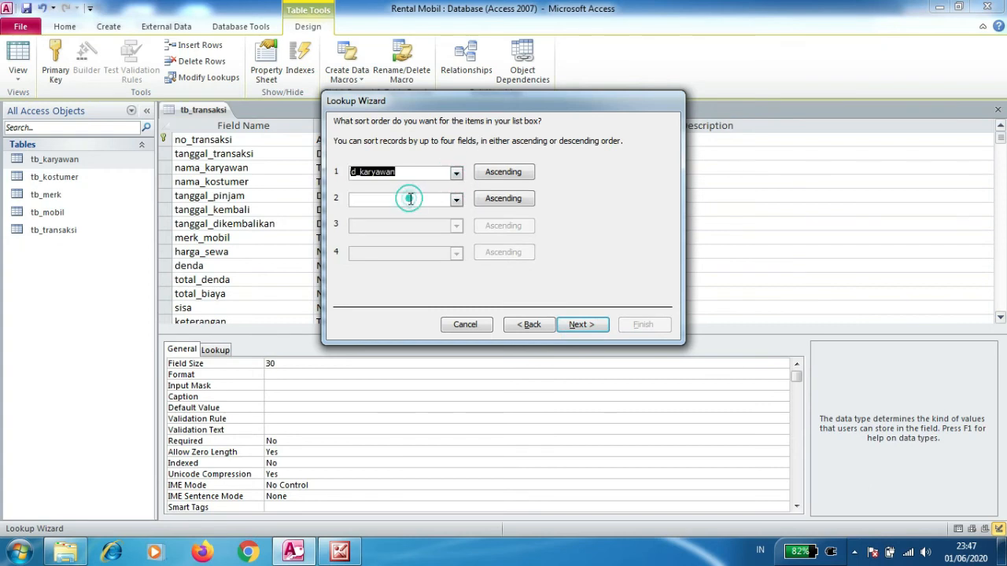
left_click(579, 325)
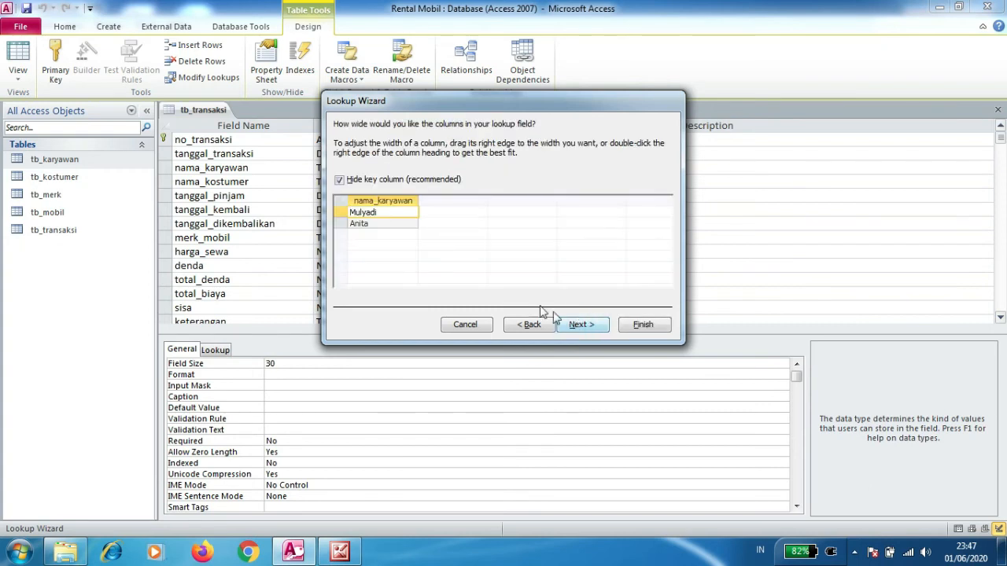
Finish the lookup with the key column hidden and the label nama_karyawan, and confirm saving the table
left_click(585, 327)
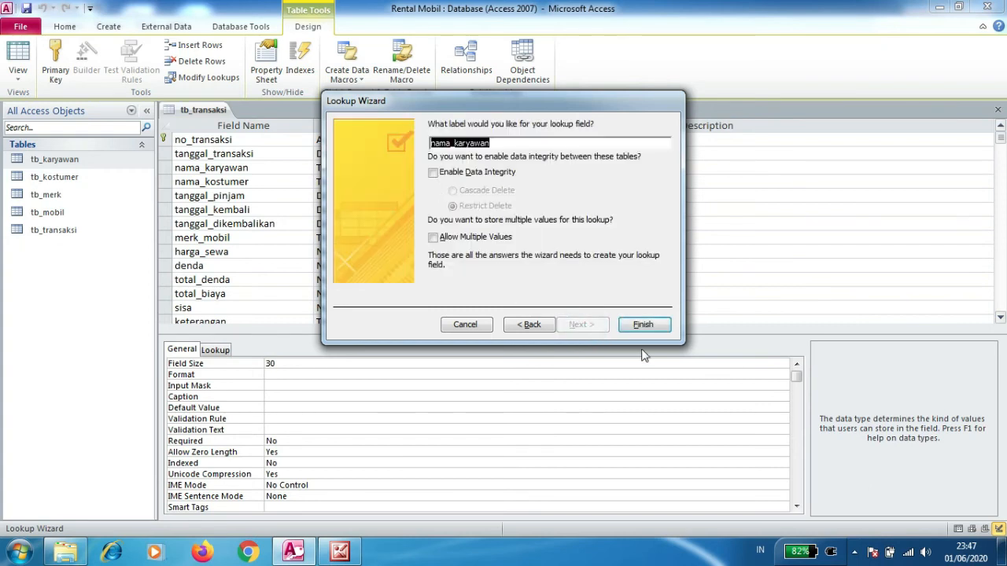
left_click(641, 331)
left_click(474, 312)
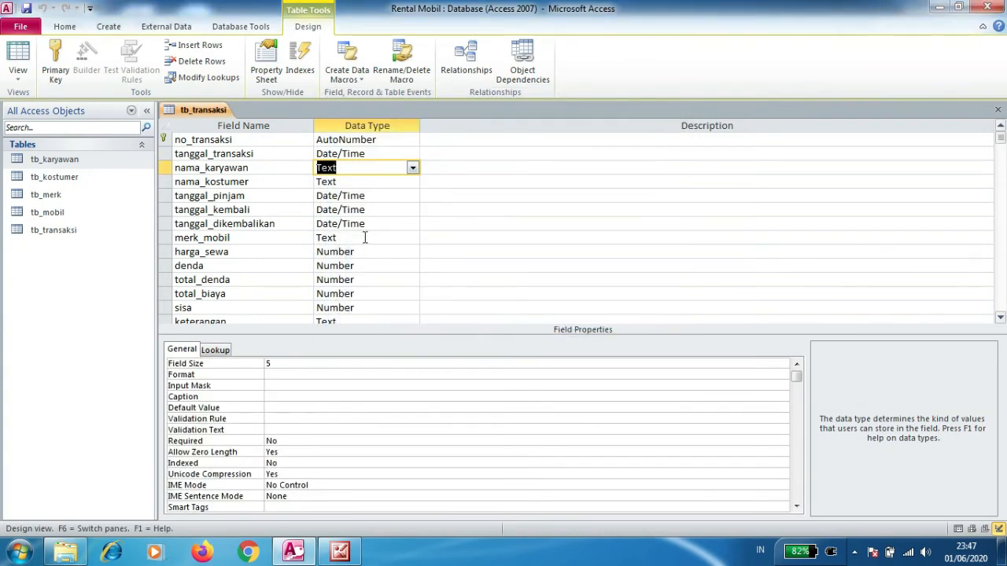
Start the Lookup Wizard for nama_kostumer in tb_transaksi, taking its values from the table tb_kostumer
left_click(374, 183)
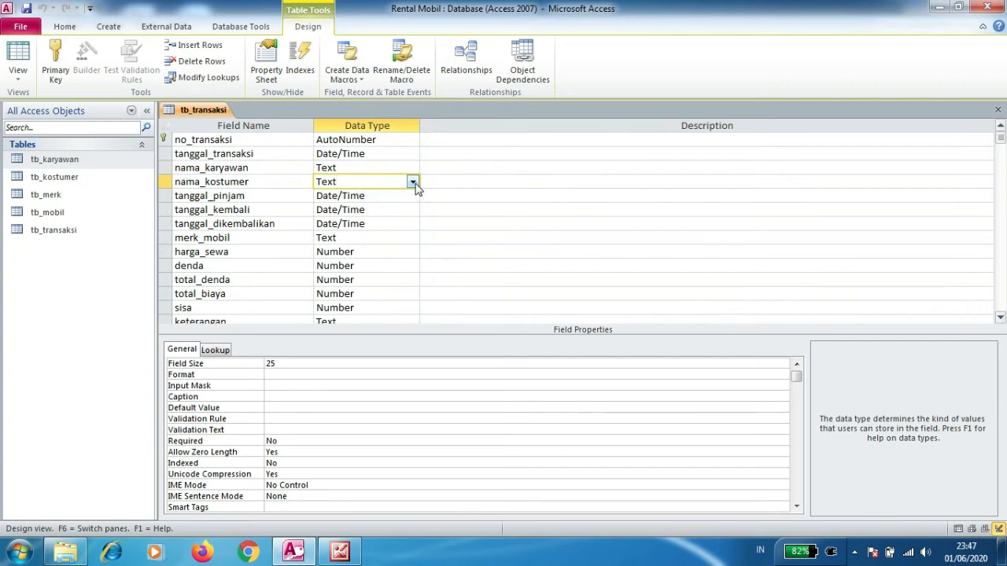
left_click(412, 182)
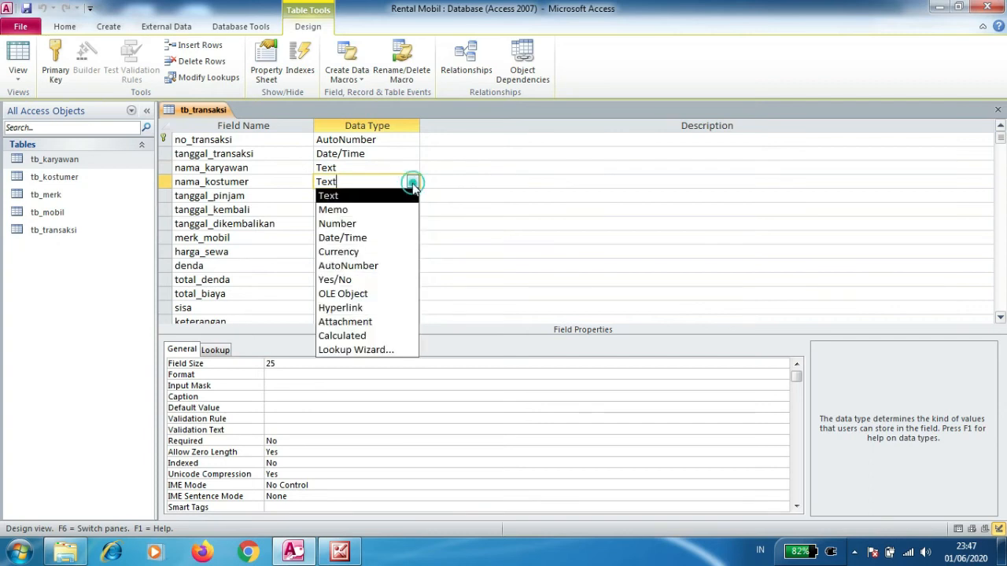
left_click(358, 350)
left_click(582, 324)
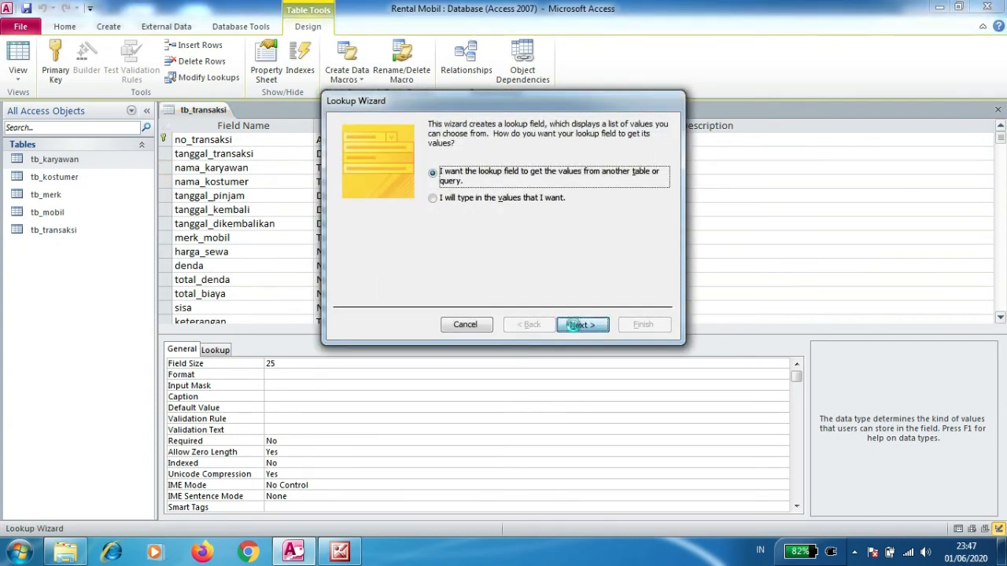
left_click(464, 164)
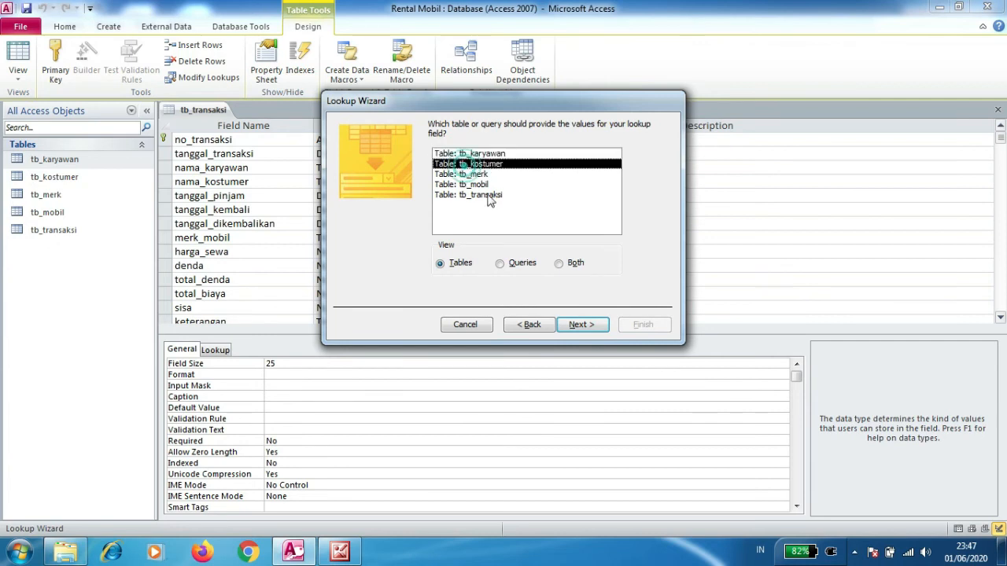
left_click(581, 325)
Include id_kostumer and nama_kostumer as the lookup fields and sort the list by id_kostumer in ascending order
left_click(479, 229)
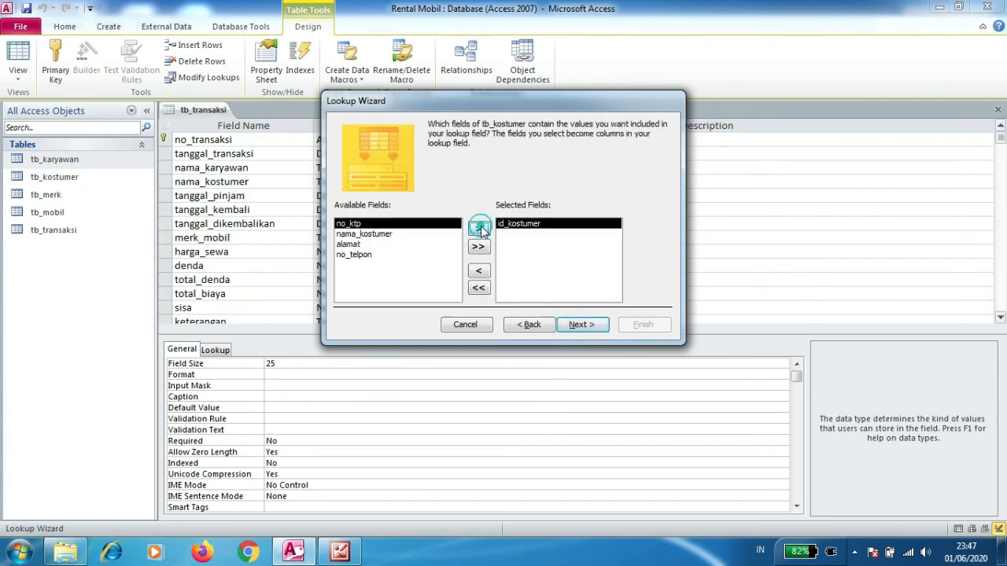
left_click(384, 233)
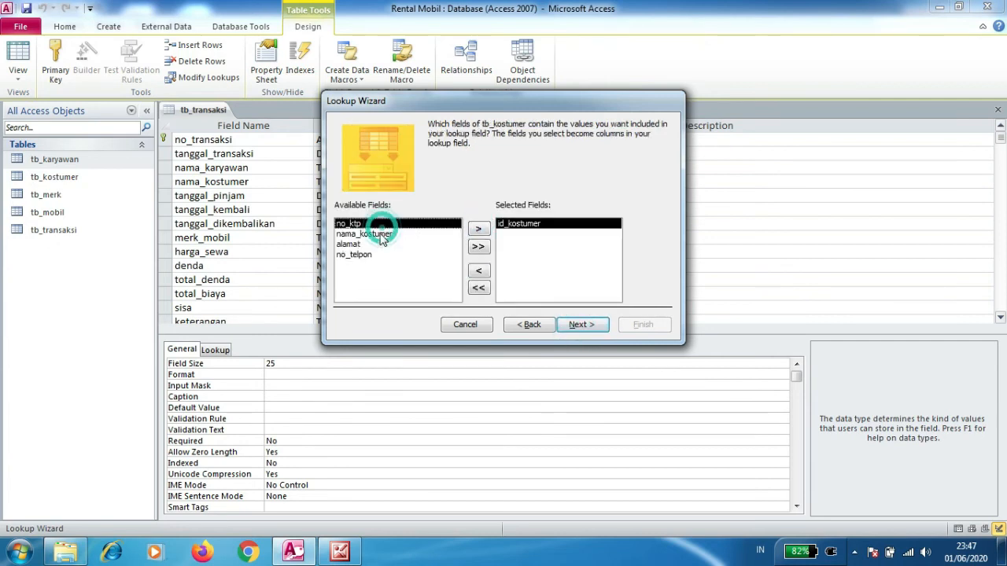
left_click(479, 229)
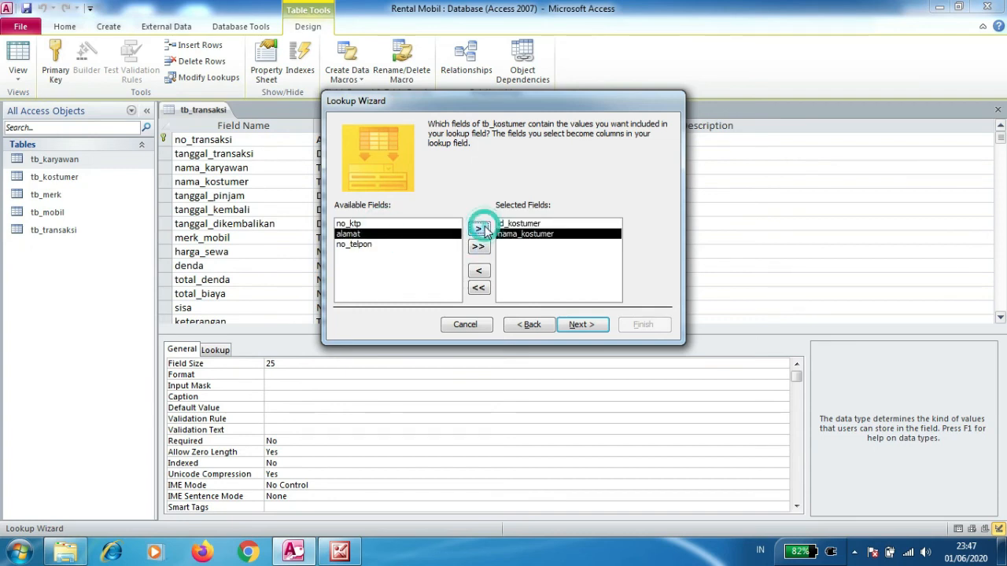
left_click(576, 326)
left_click(456, 173)
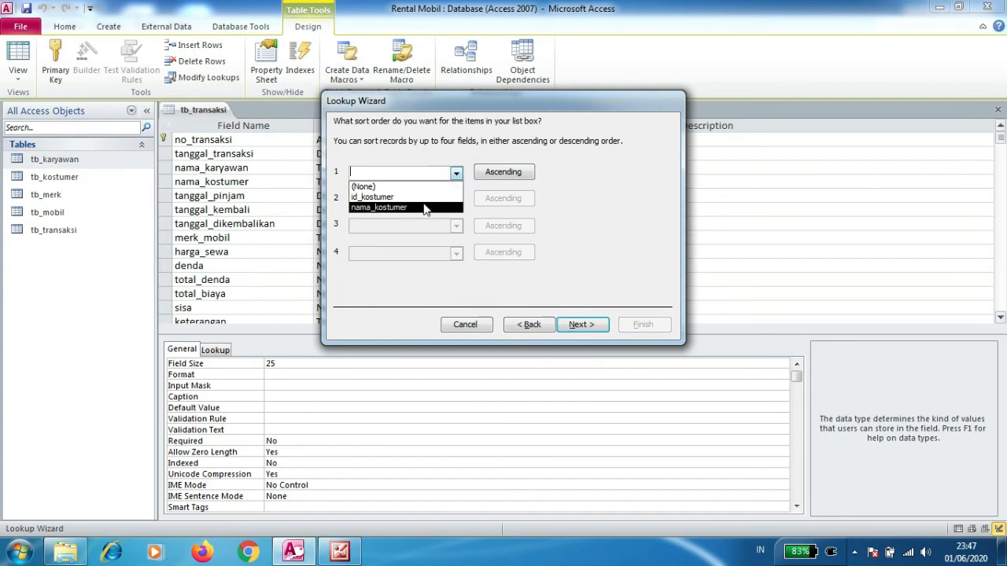
left_click(423, 201)
left_click(579, 324)
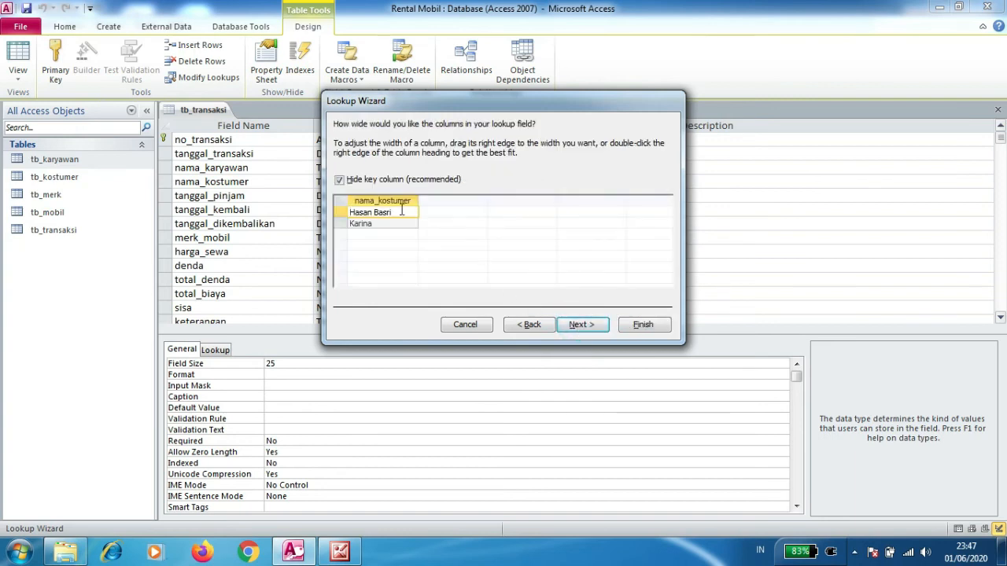
Finish the lookup with the key column hidden and the label nama_kostumer, and confirm saving the table
left_click(582, 325)
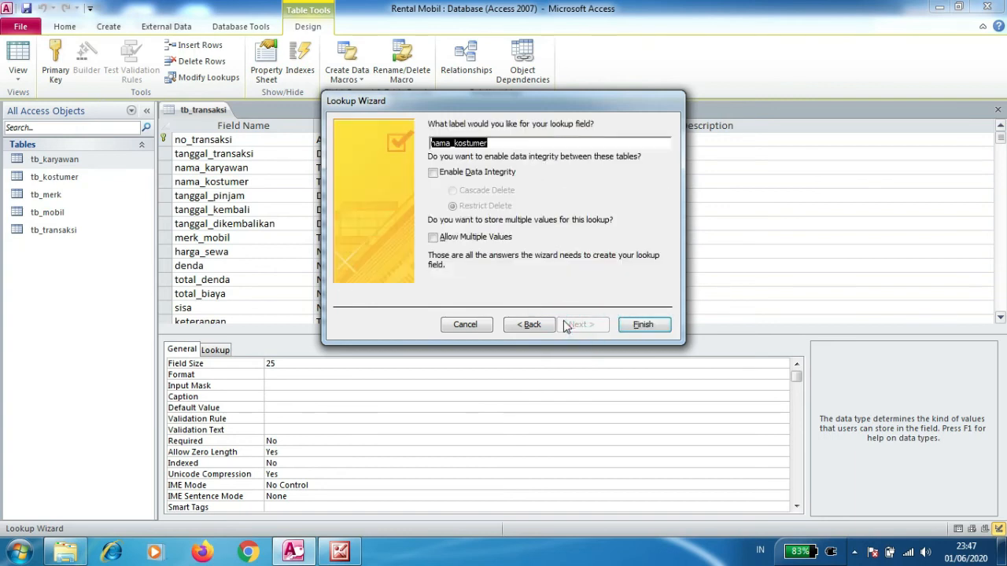
left_click(645, 327)
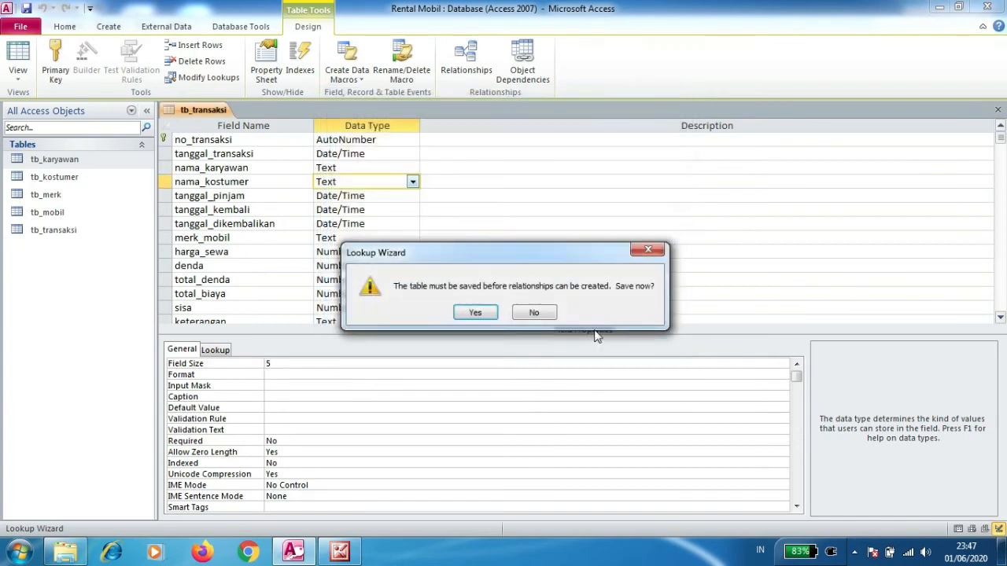
left_click(478, 311)
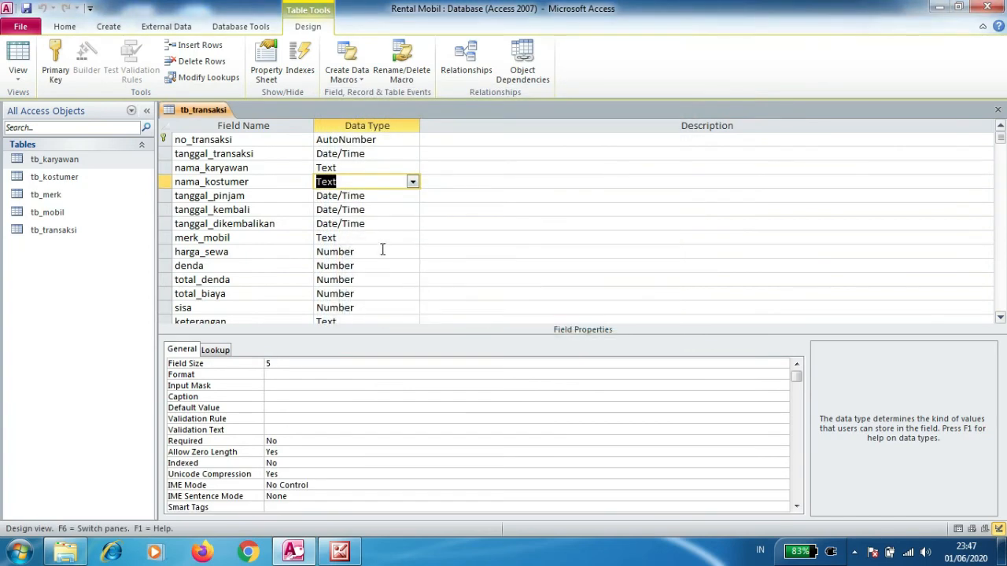
left_click(382, 236)
left_click(412, 238)
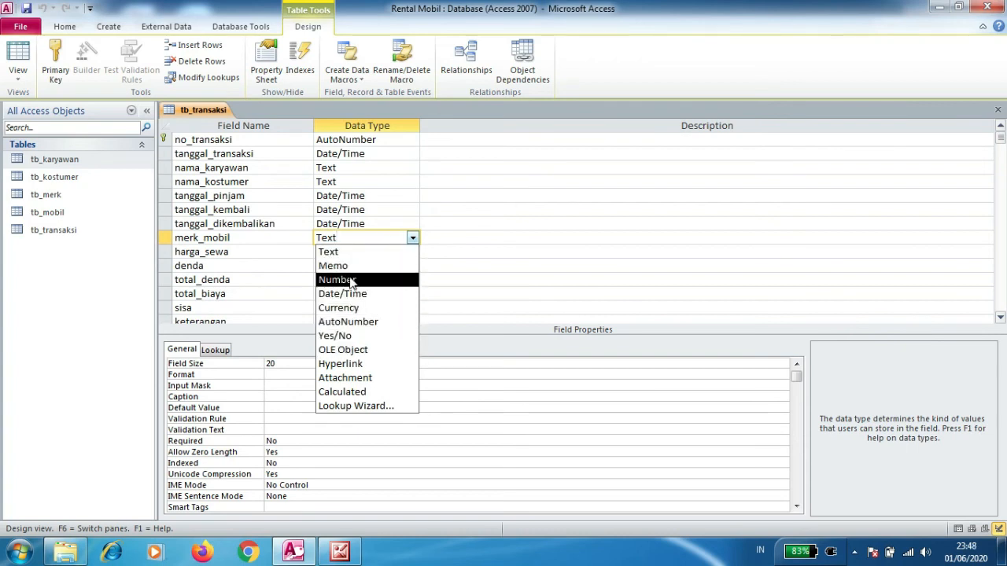
left_click(492, 224)
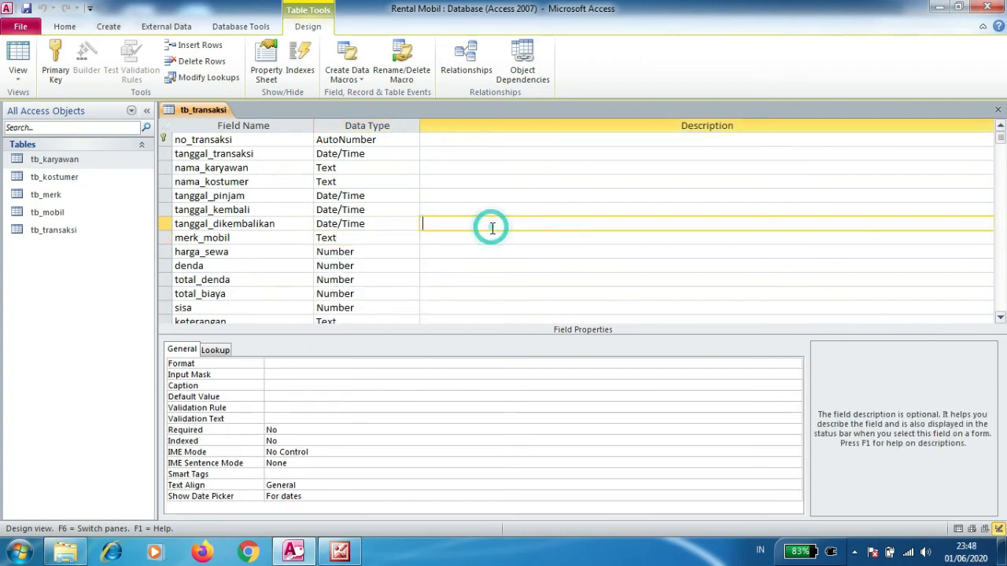
Rename the merk_mobil field in tb_transaksi as nama_mobil, keeping its Text data type
left_click(263, 235)
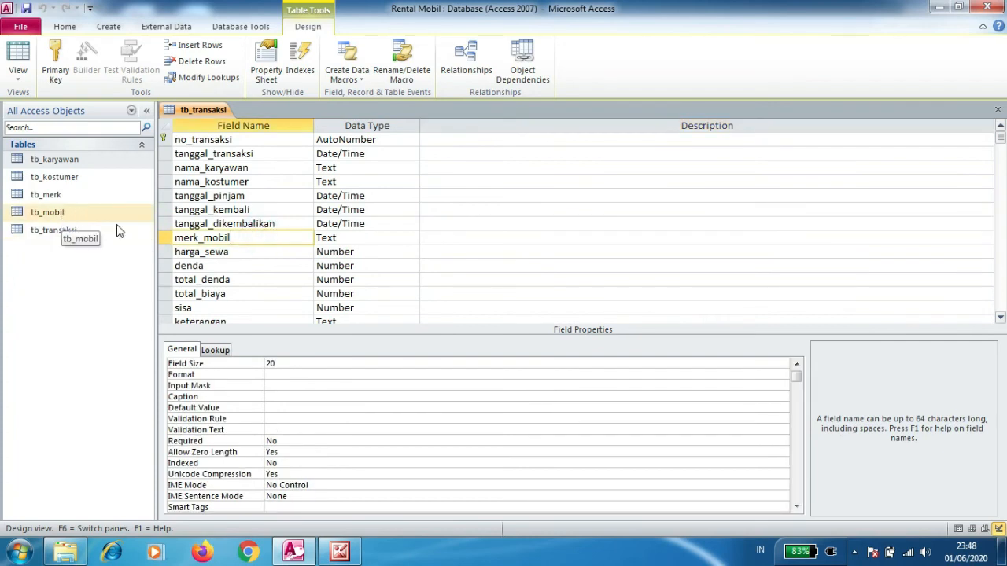
double_click(241, 238)
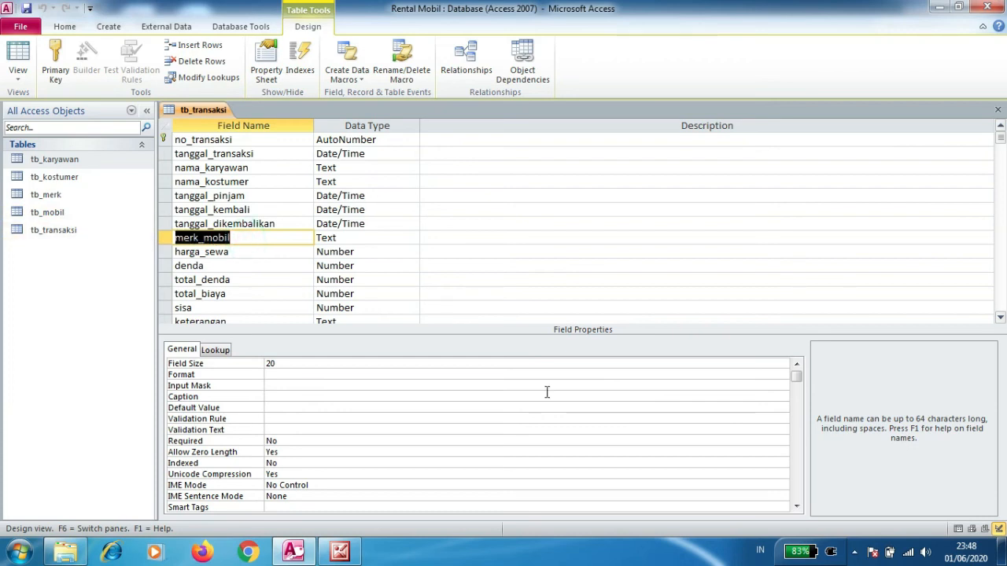
type("nama")
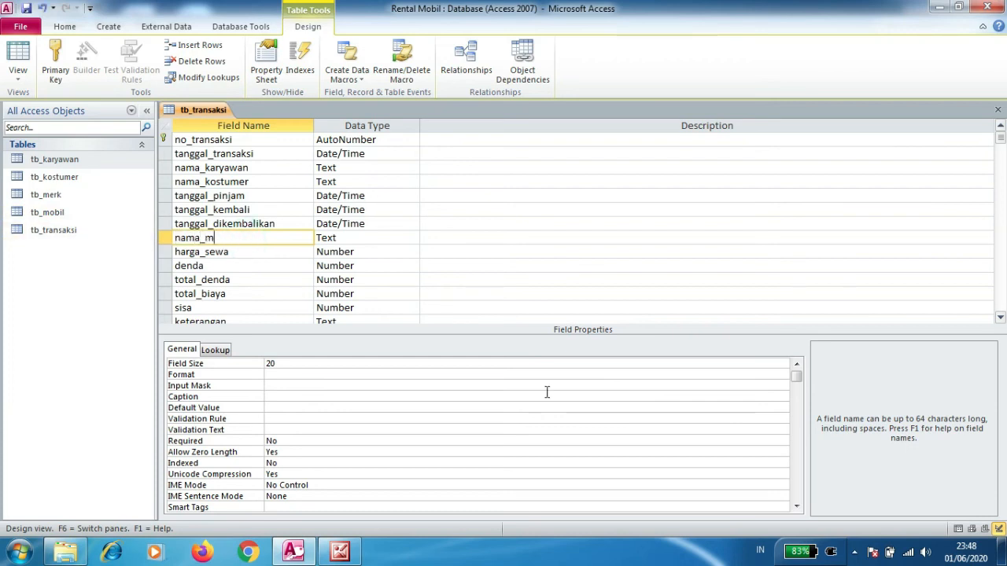
key("Tab")
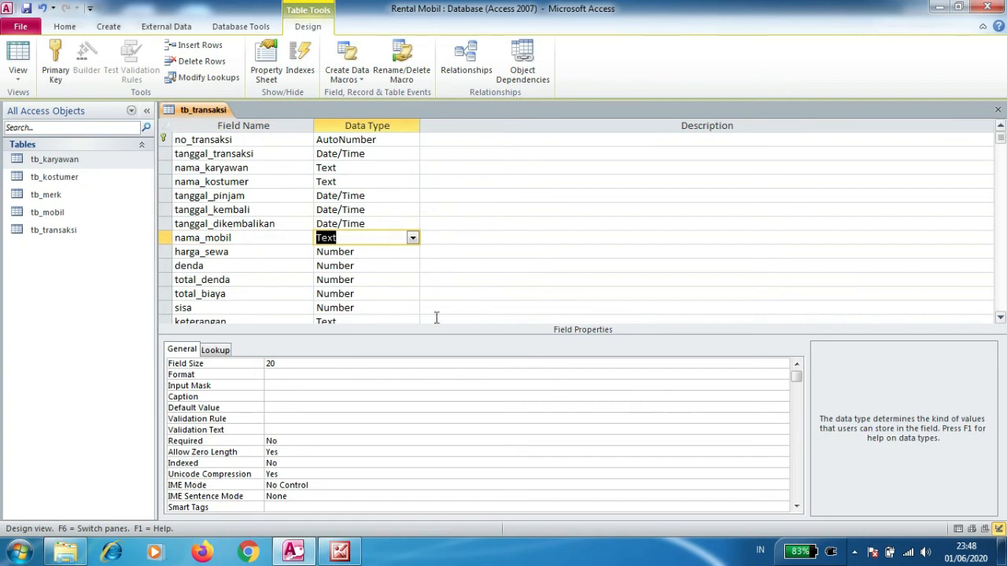
Check the nama_mobil field size in the tb_mobil design and set nama_mobil in tb_transaksi to the matching size of 25
right_click(57, 217)
left_click(93, 242)
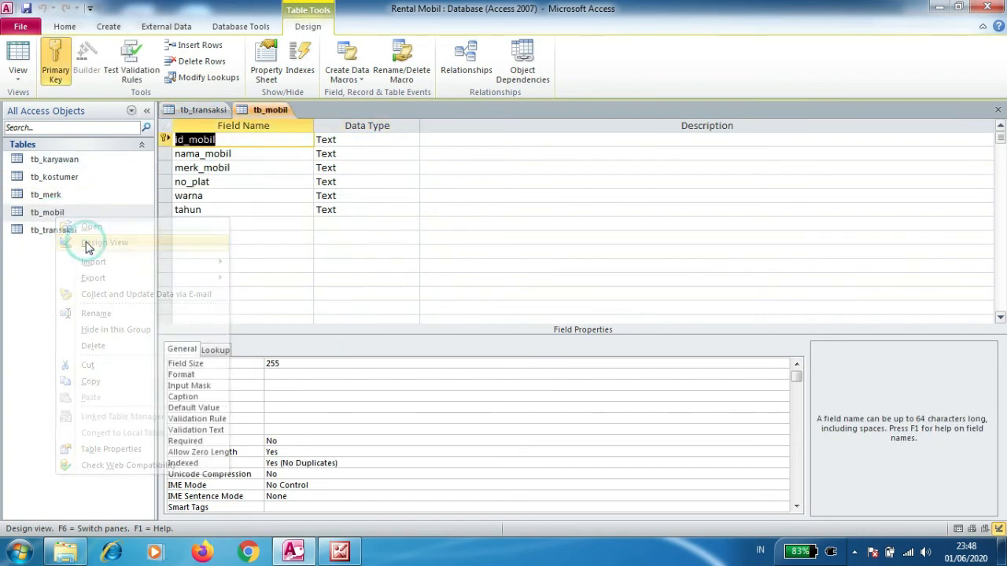
left_click(248, 155)
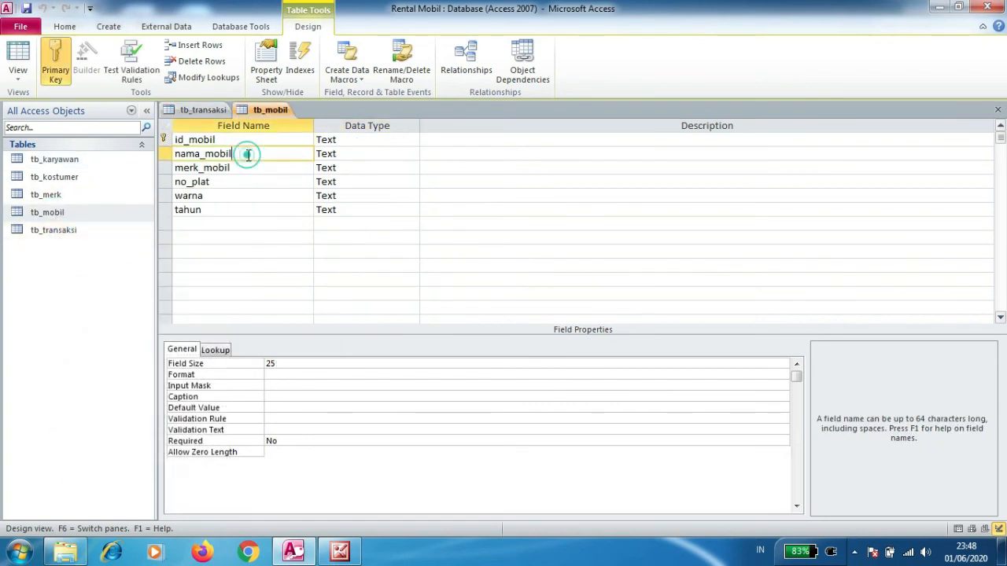
left_click(199, 113)
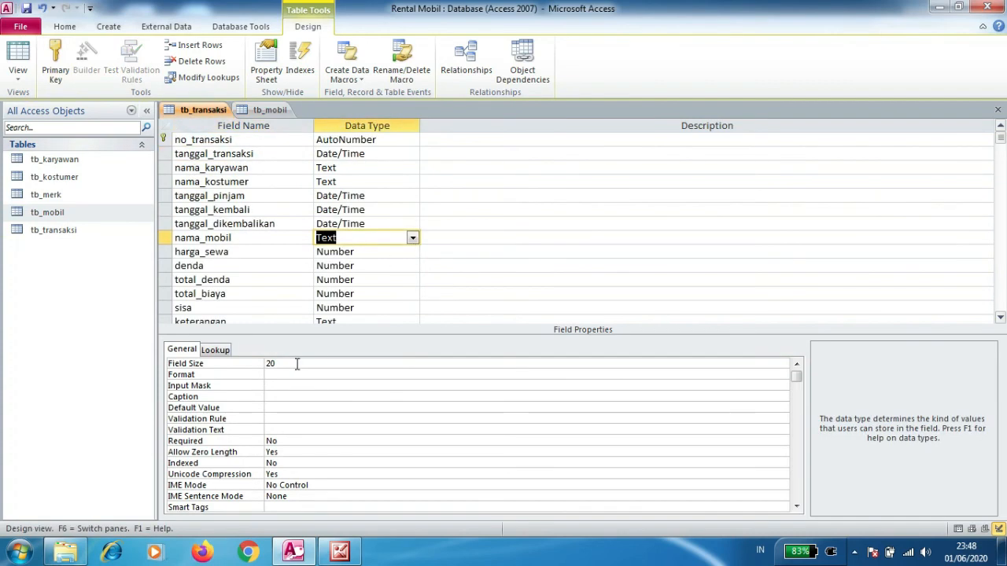
left_click(202, 365)
type("25")
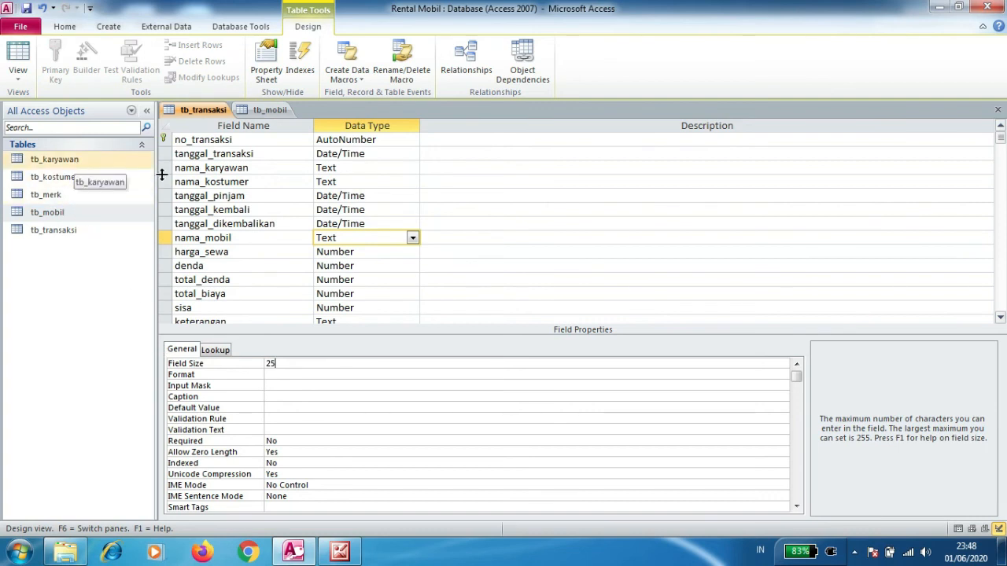
left_click(412, 240)
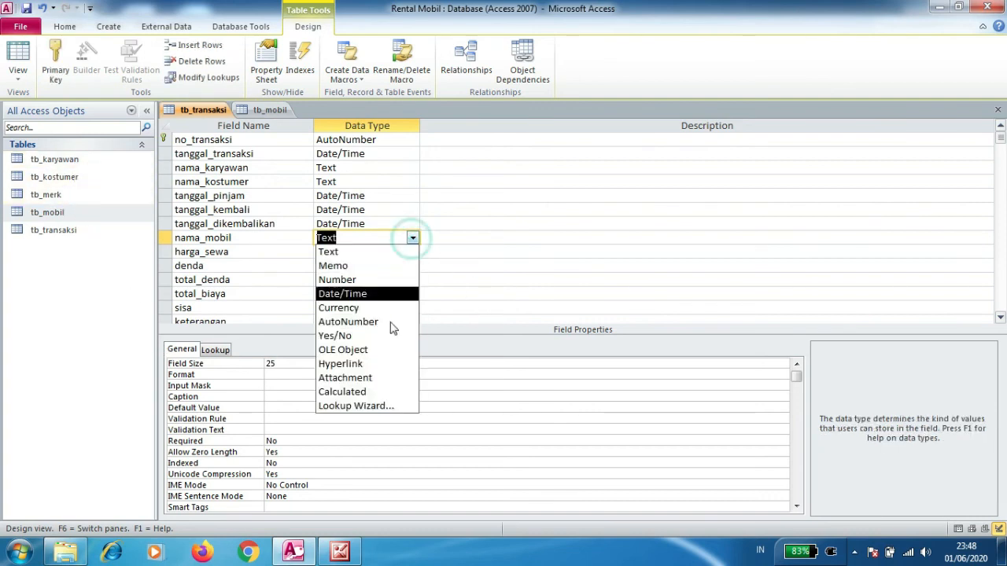
left_click(369, 407)
left_click(580, 324)
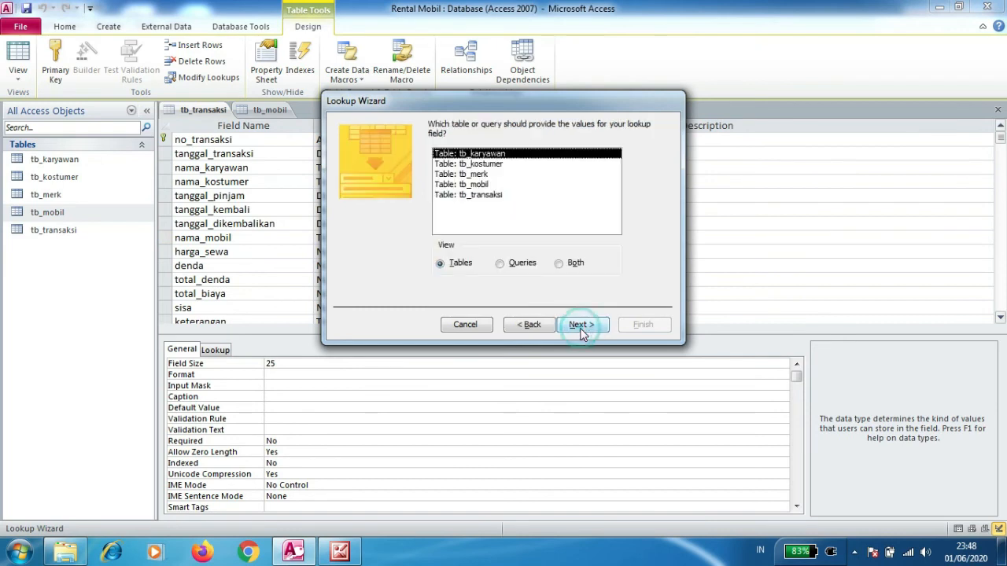
left_click(488, 186)
left_click(579, 324)
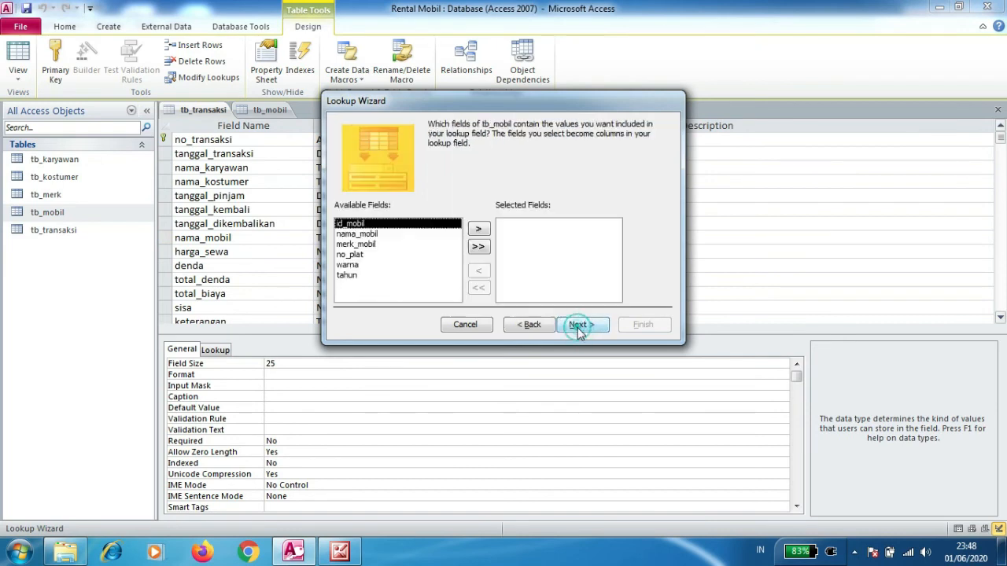
left_click(478, 229)
left_click(479, 229)
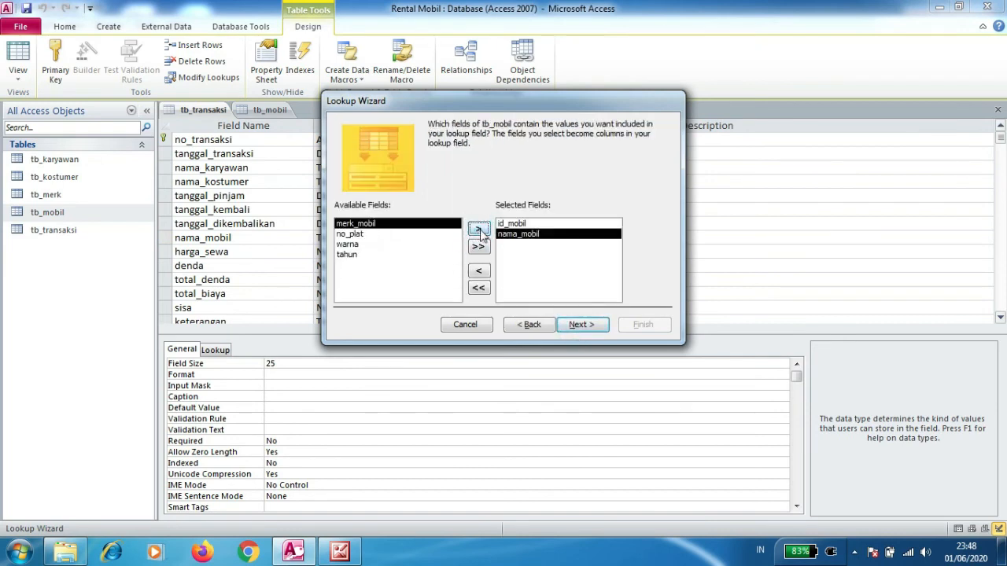
left_click(579, 324)
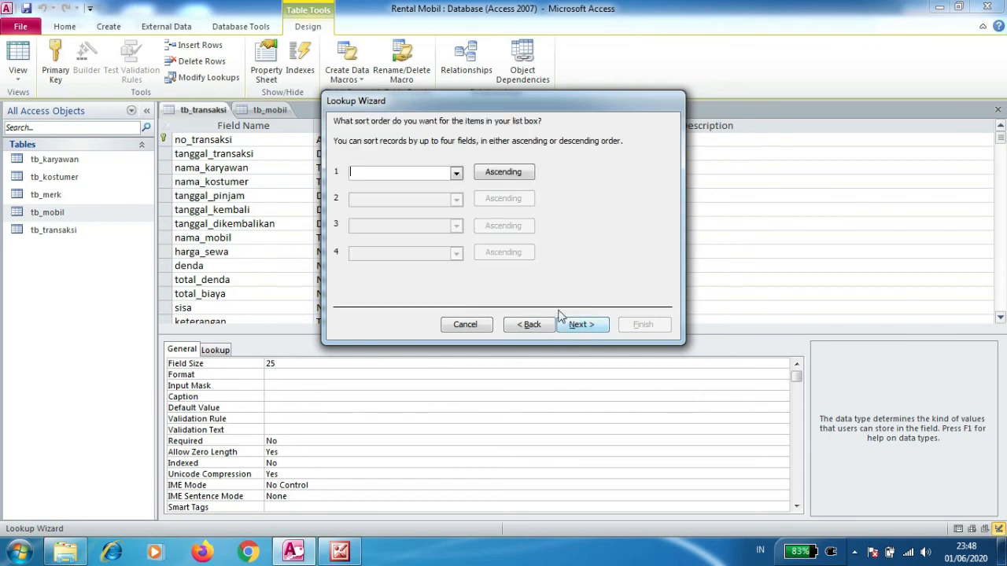
left_click(455, 172)
left_click(409, 197)
left_click(580, 324)
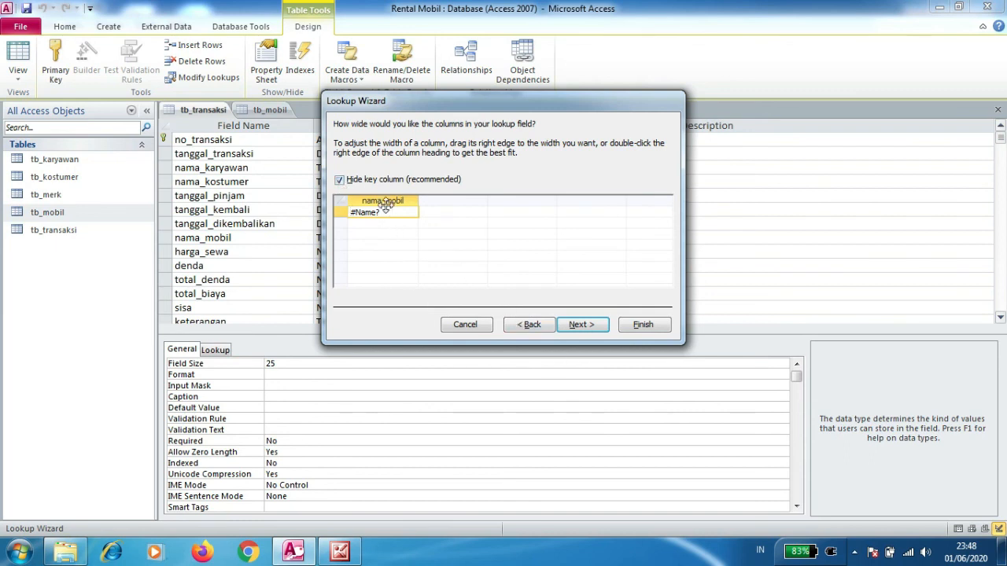
left_click(462, 328)
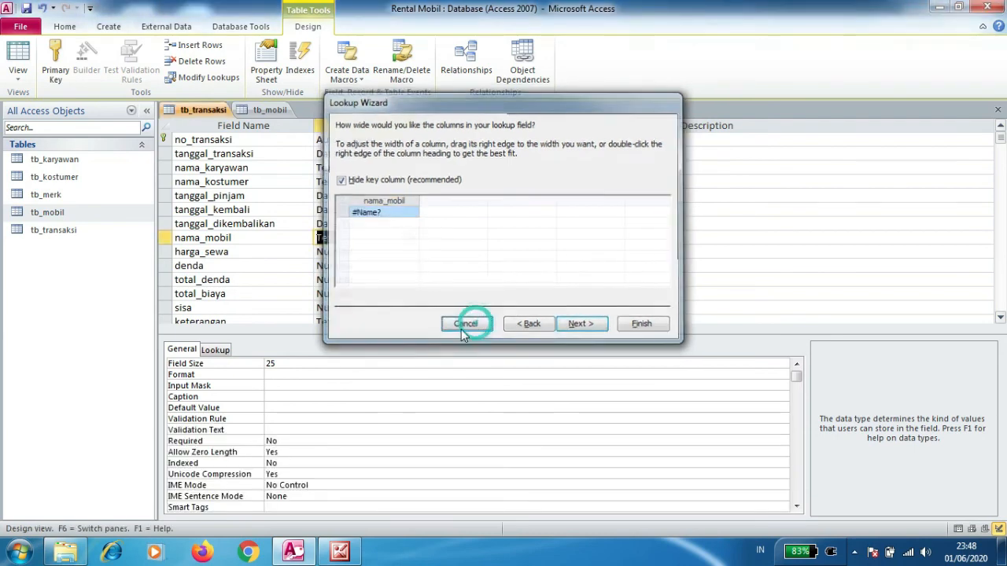
Close the tb_mobil design, leaving only tb_transaksi open
left_click(232, 237)
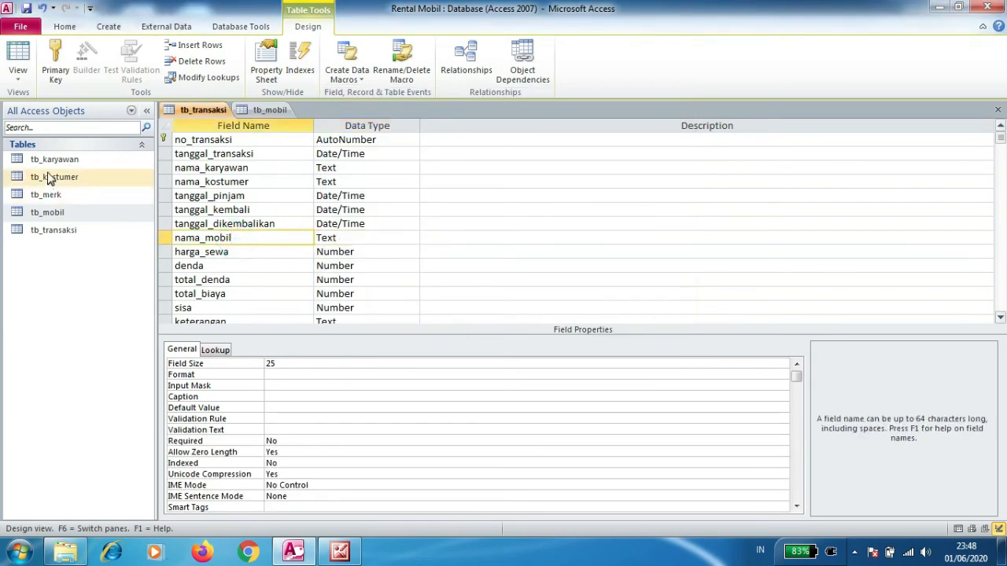
left_click(258, 110)
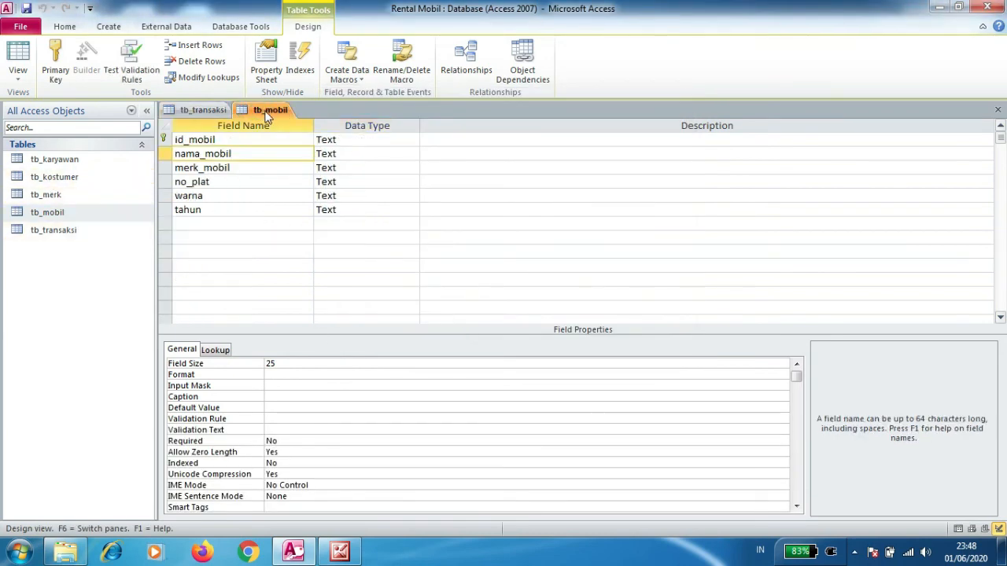
right_click(266, 111)
left_click(300, 136)
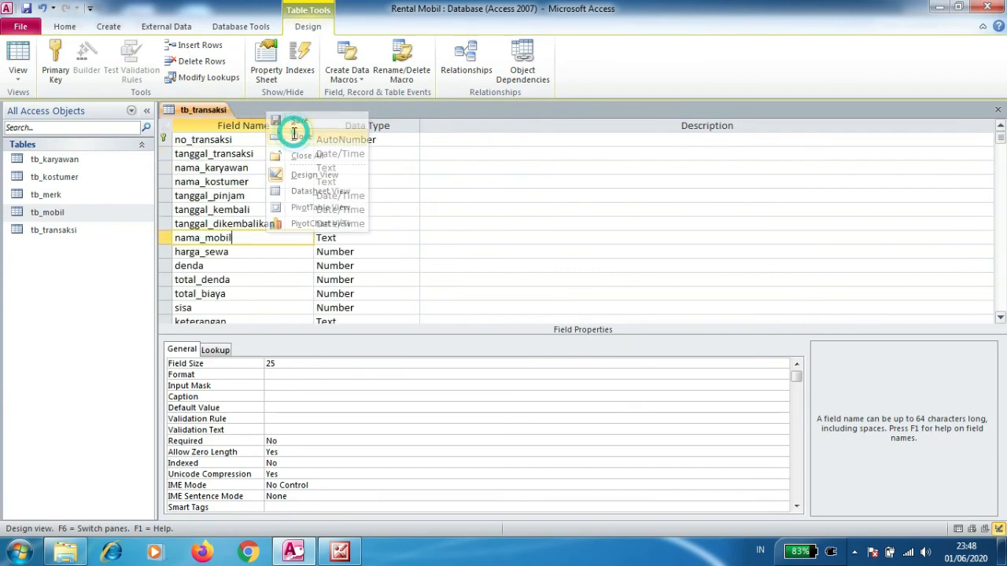
Start a lookup for the nama_mobil field in tb_transaksi that gets its values from the table tb_mobil
left_click(369, 239)
left_click(412, 238)
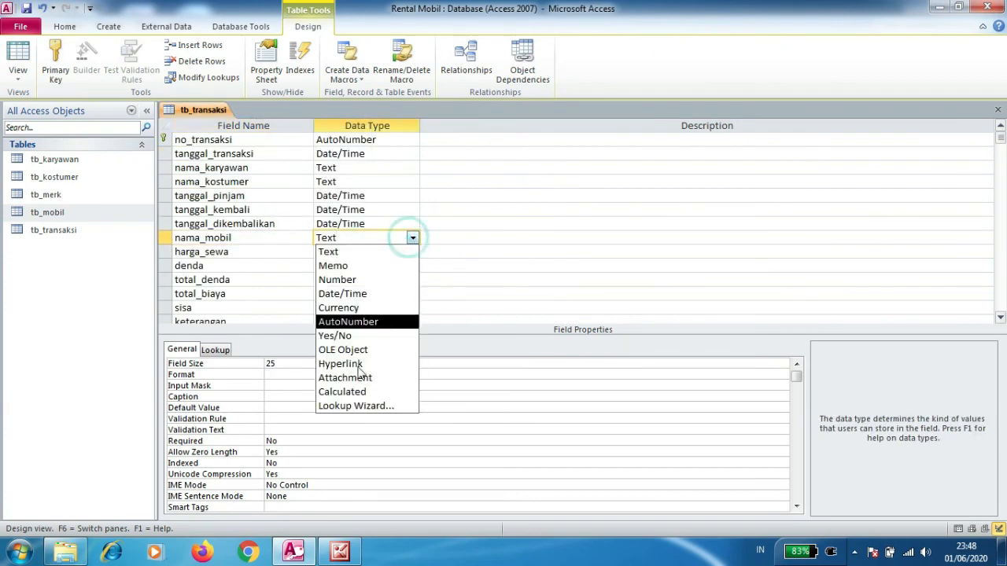
left_click(353, 402)
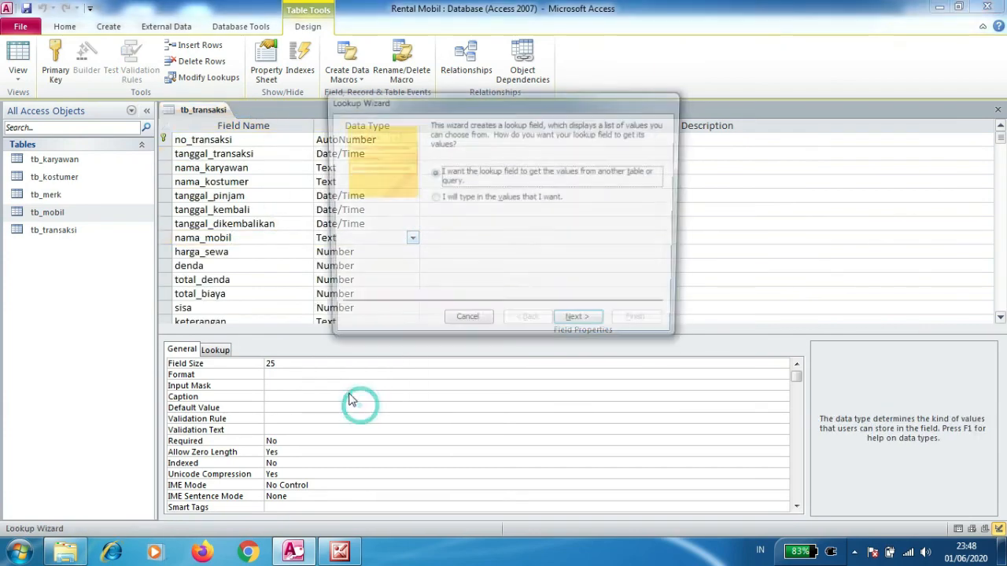
left_click(581, 324)
left_click(476, 185)
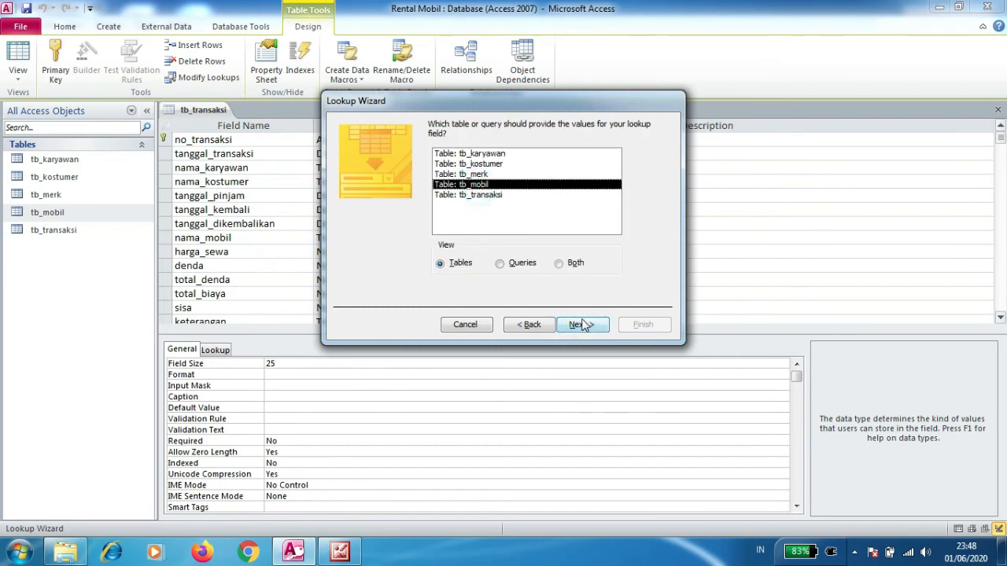
left_click(581, 324)
Include id_mobil and nama_mobil as the lookup columns and sort the list ascending by id_mobil
left_click(478, 229)
left_click(478, 229)
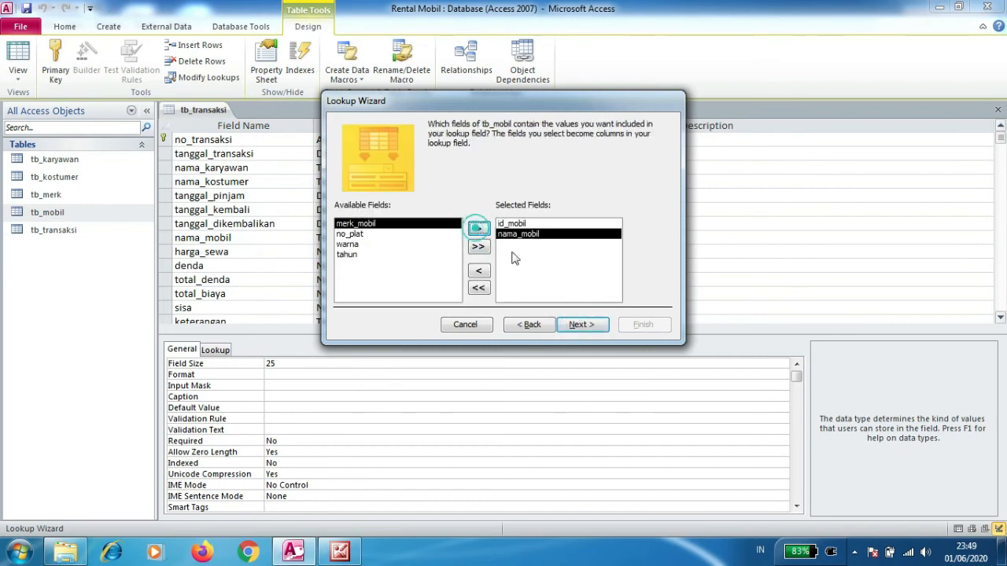
left_click(580, 324)
left_click(456, 173)
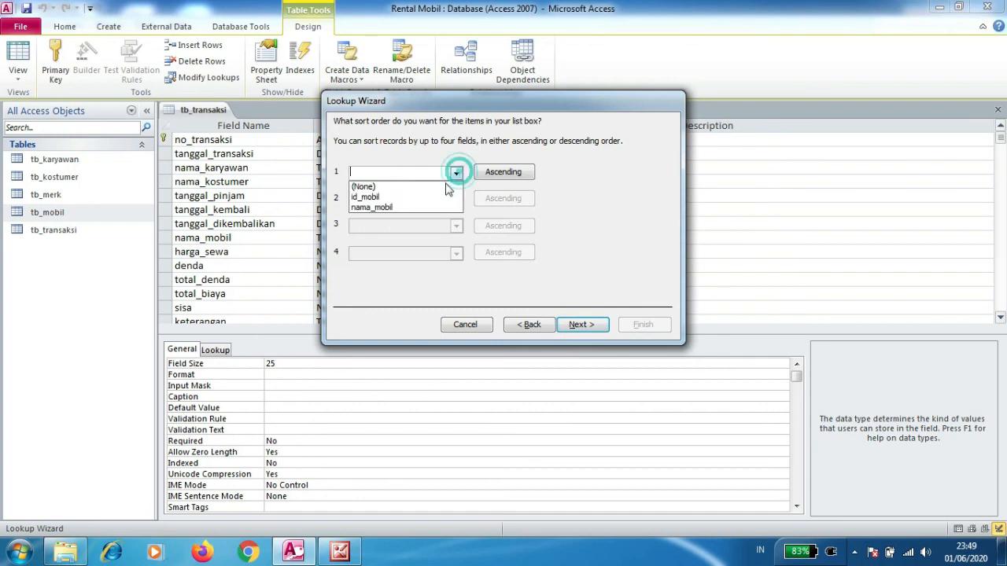
left_click(430, 193)
left_click(578, 324)
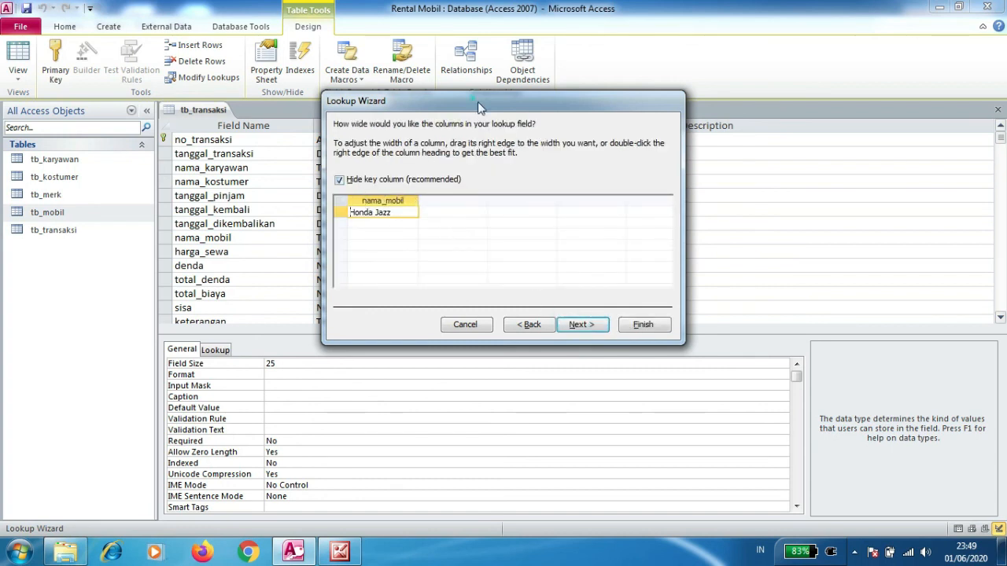
Finish the lookup with the key column hidden and the label nama_mobil, confirm saving, and close tb_transaksi
left_click_drag(477, 102, 520, 192)
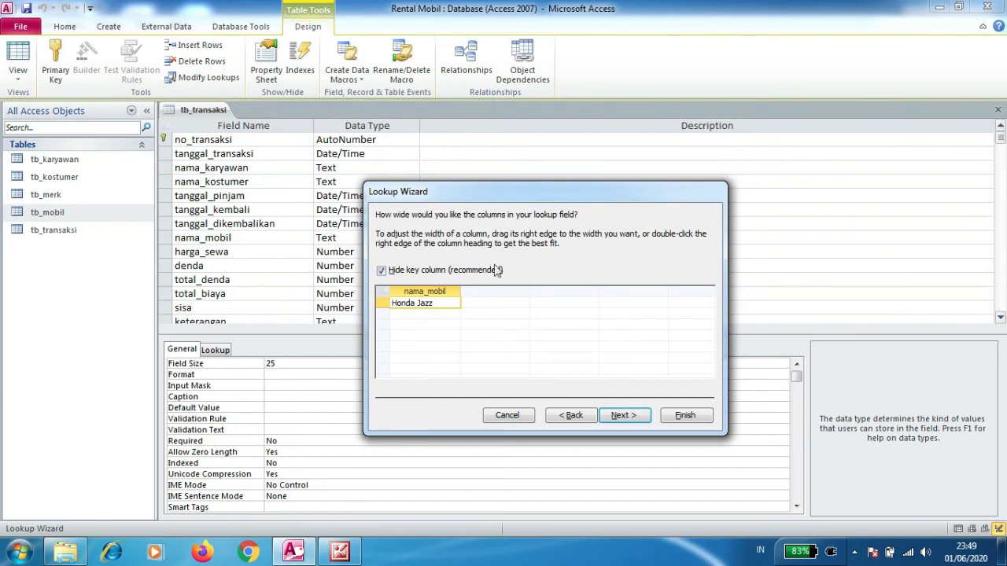
left_click_drag(473, 190, 427, 110)
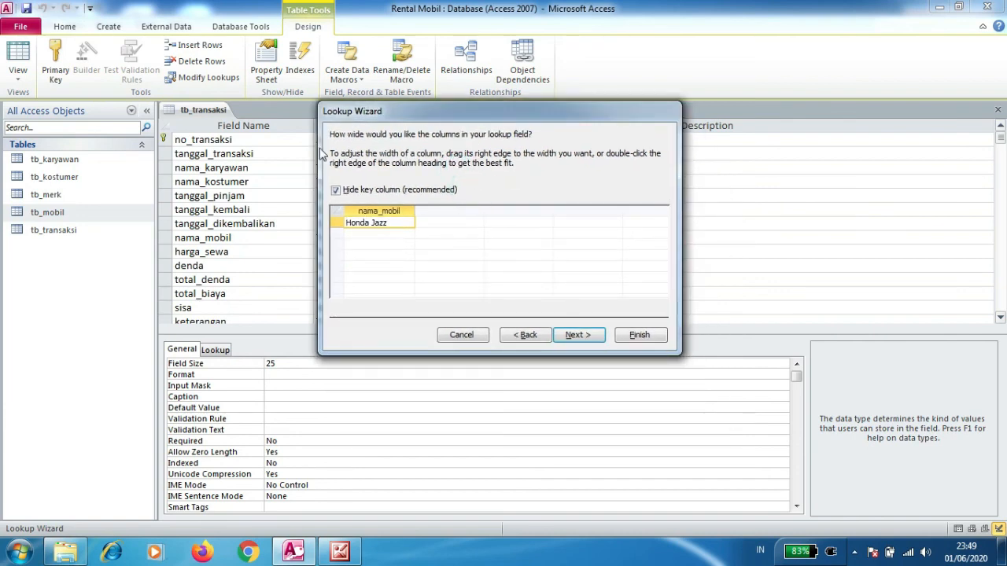
left_click(577, 334)
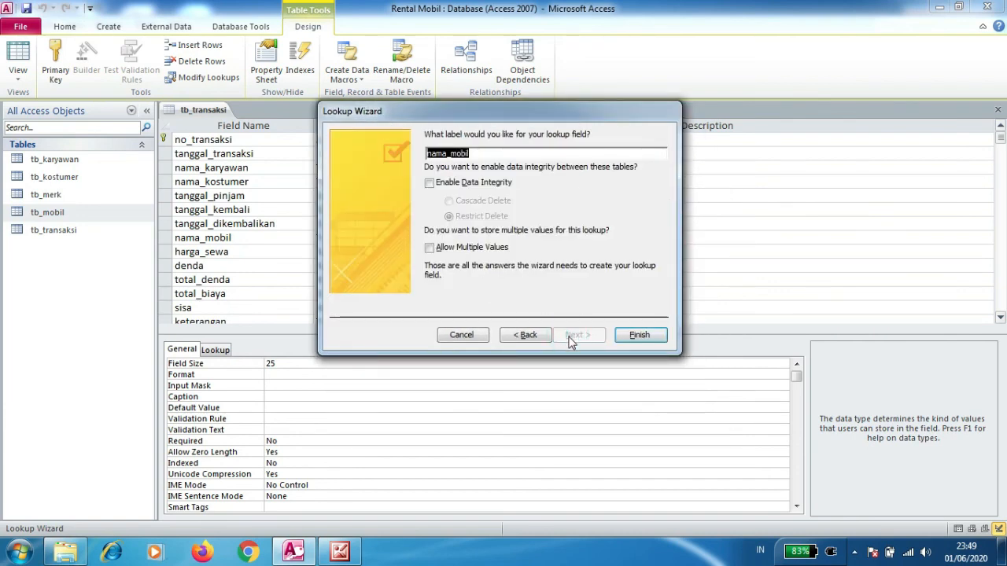
left_click(645, 335)
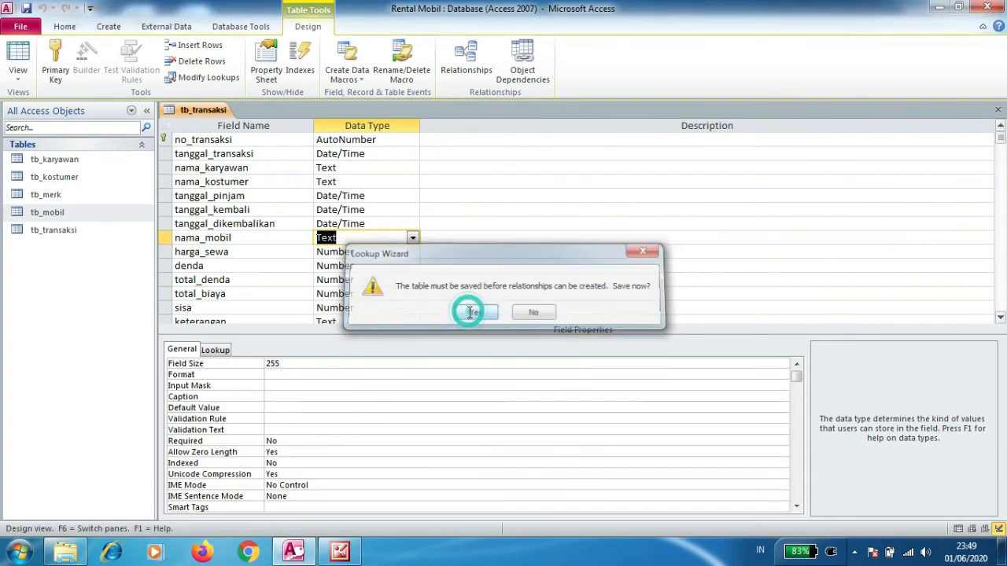
left_click(469, 312)
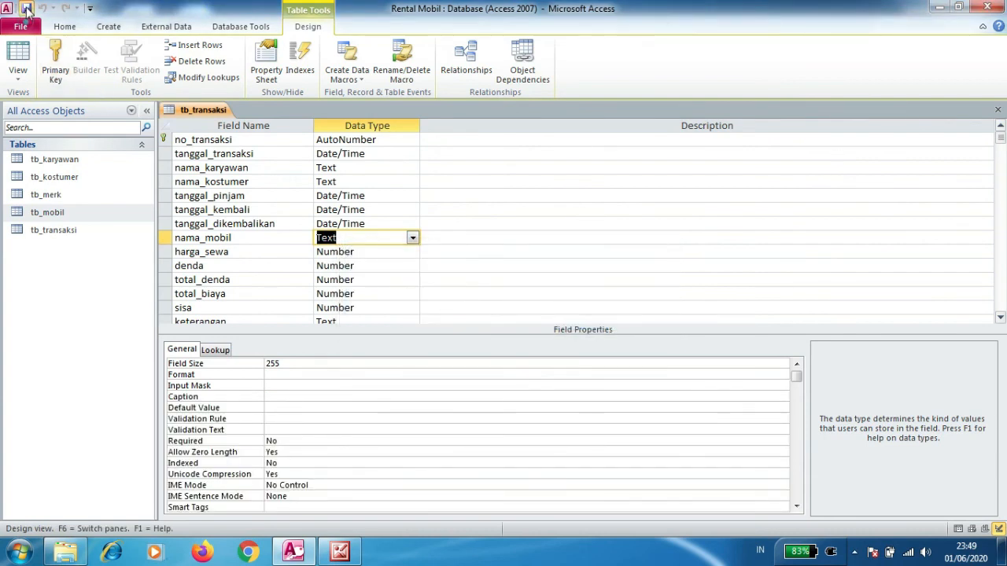
left_click(998, 110)
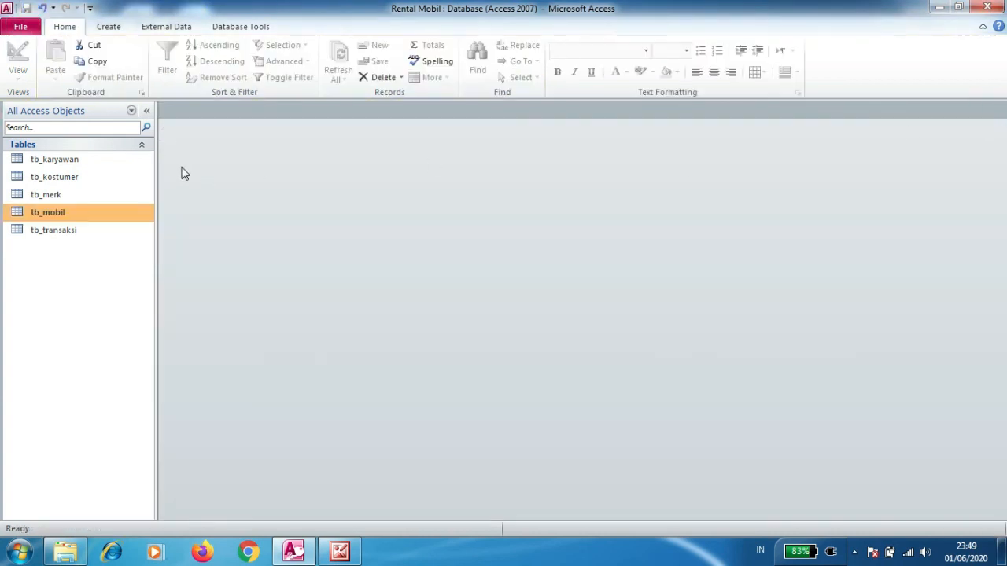